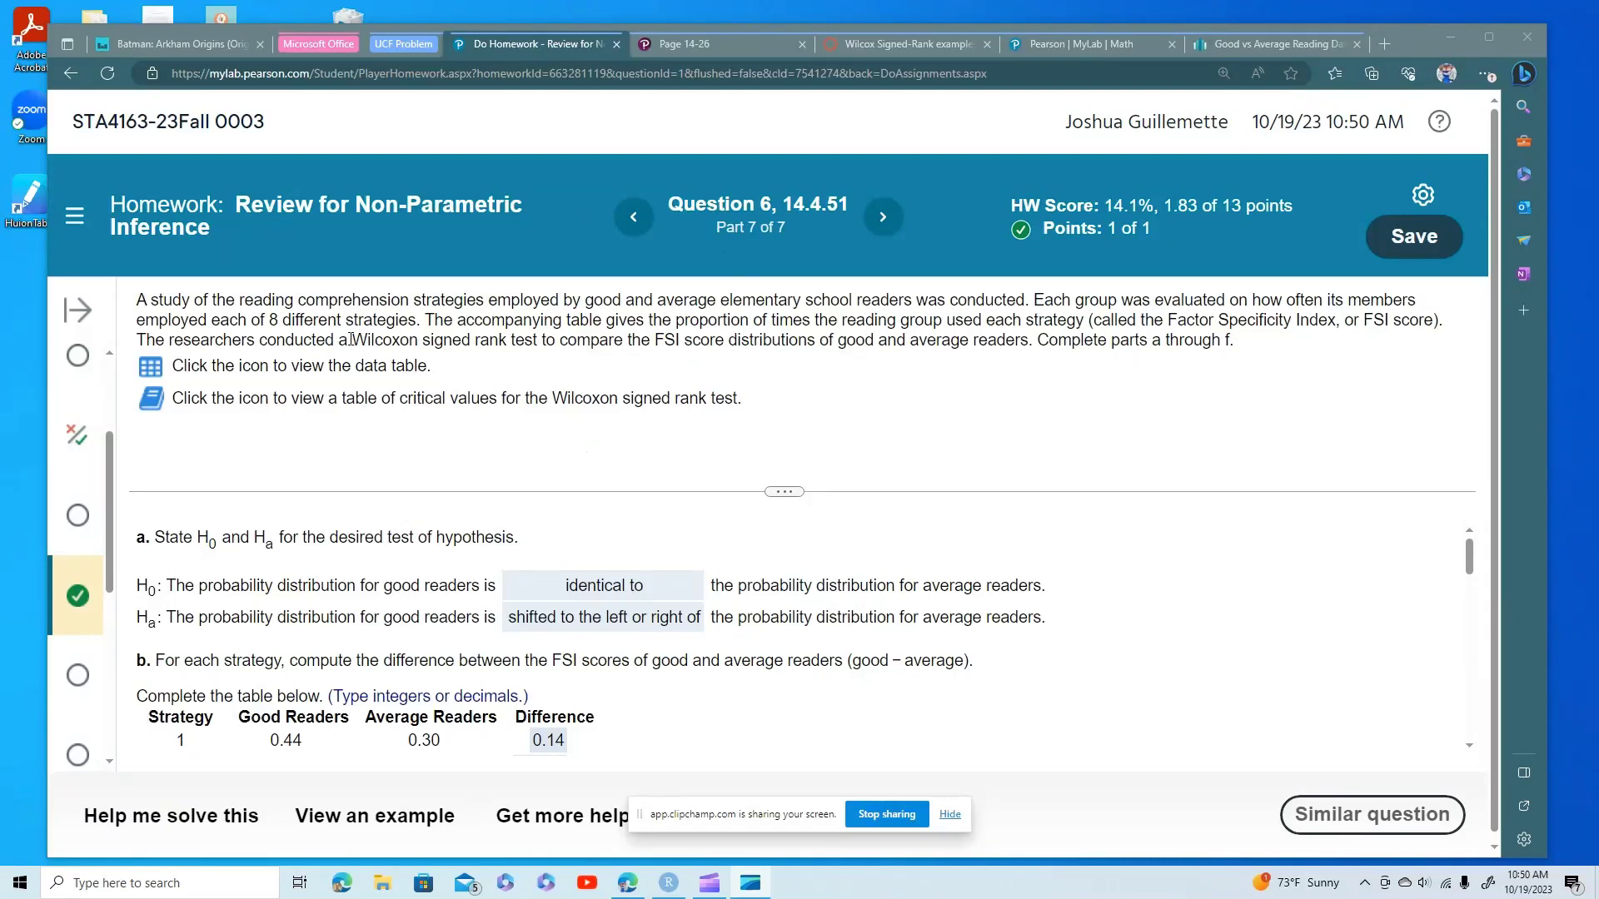
# Highlight the reading study description and the Wilcoxon signed rank test wording in the problem.
pyautogui.moveTo(347, 342); pyautogui.dragTo(552, 342)
pyautogui.click(553, 343)
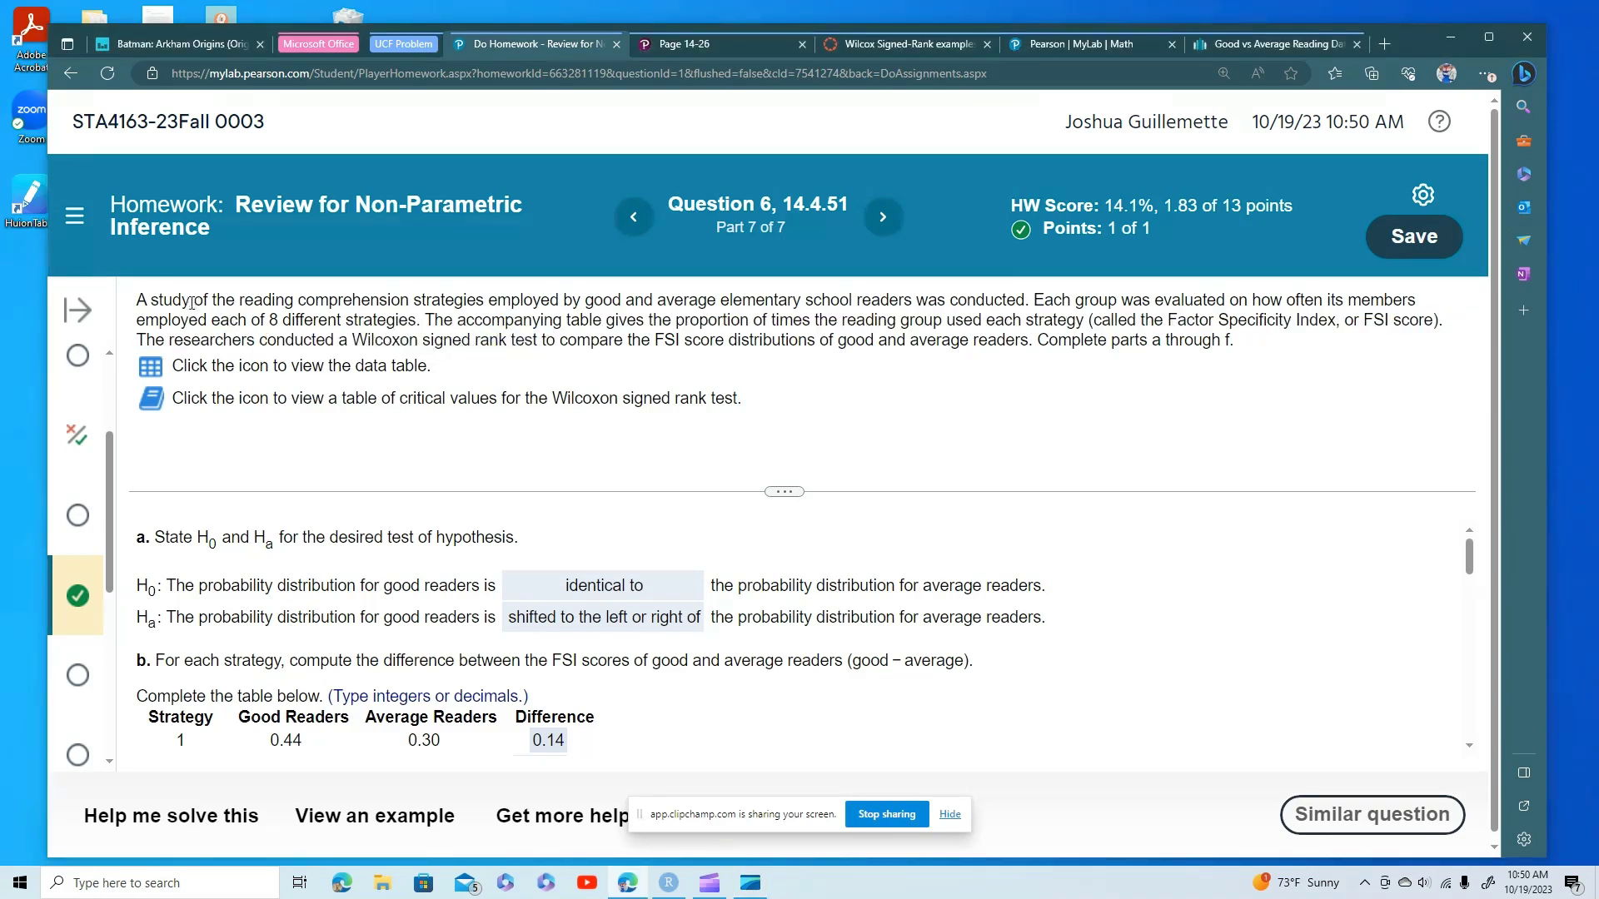
pyautogui.moveTo(192, 303); pyautogui.dragTo(1099, 323)
pyautogui.click(461, 303)
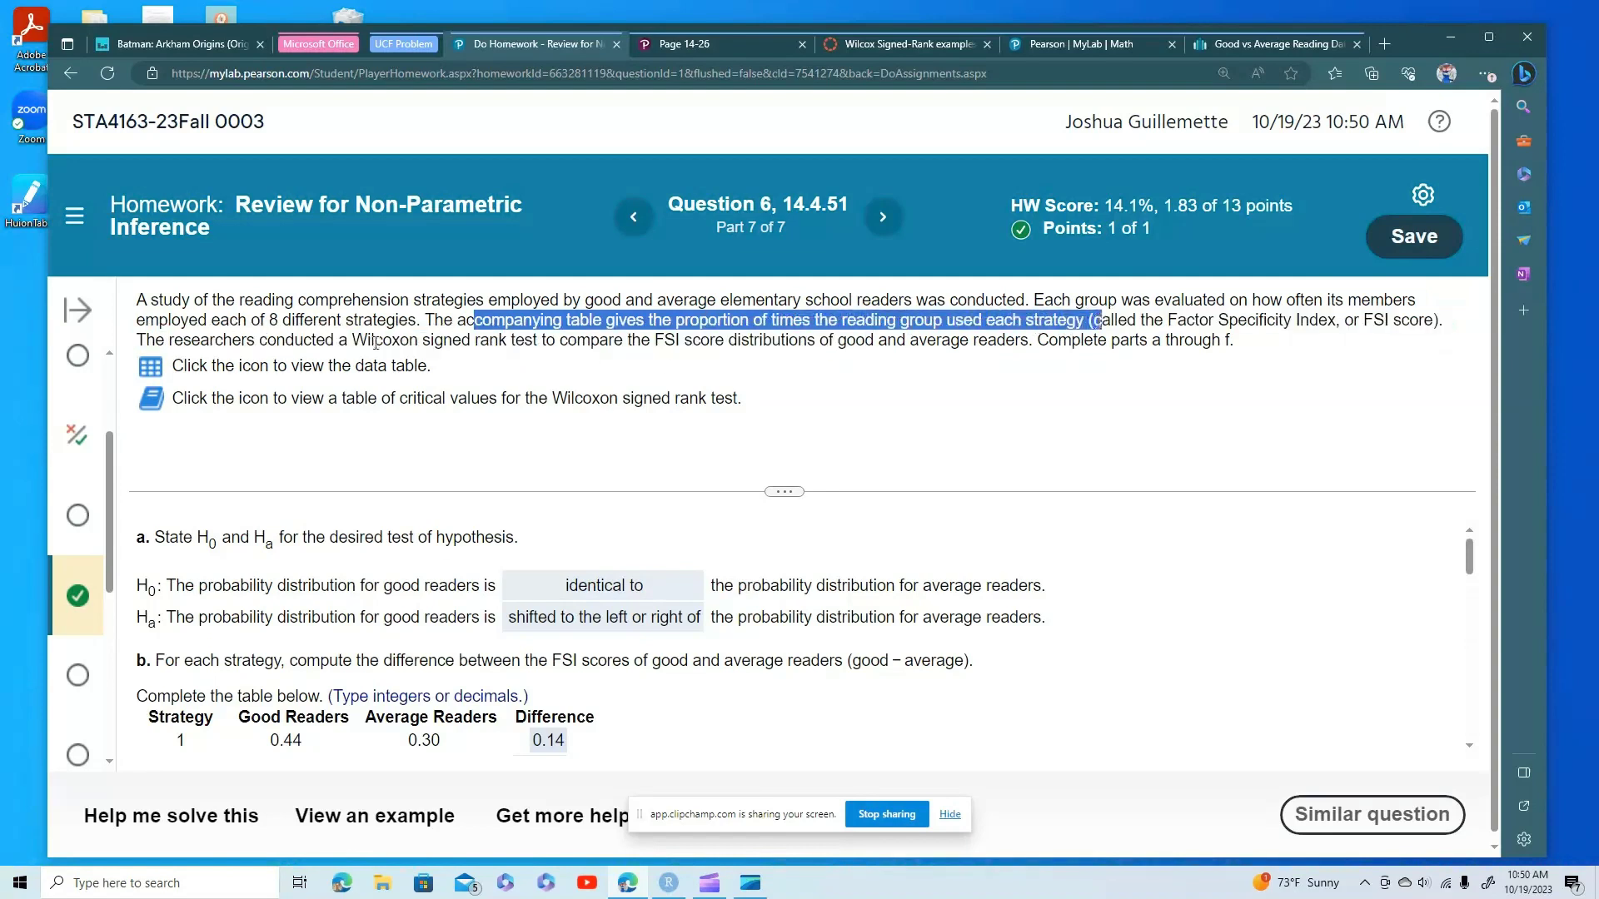
pyautogui.moveTo(167, 340); pyautogui.dragTo(1031, 343)
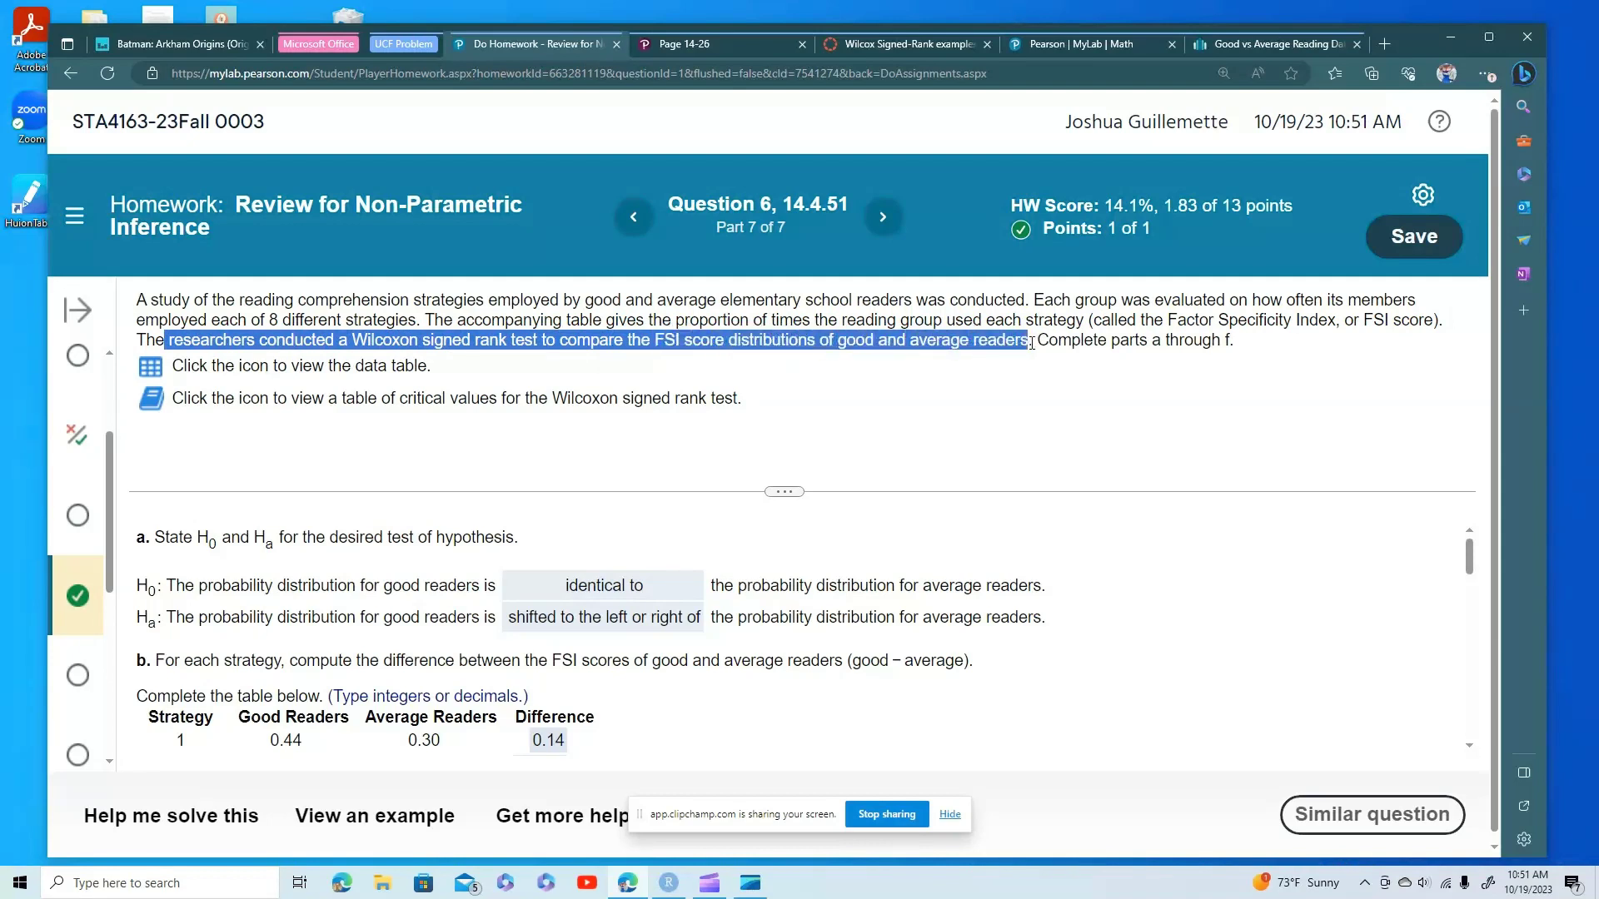
pyautogui.click(473, 347)
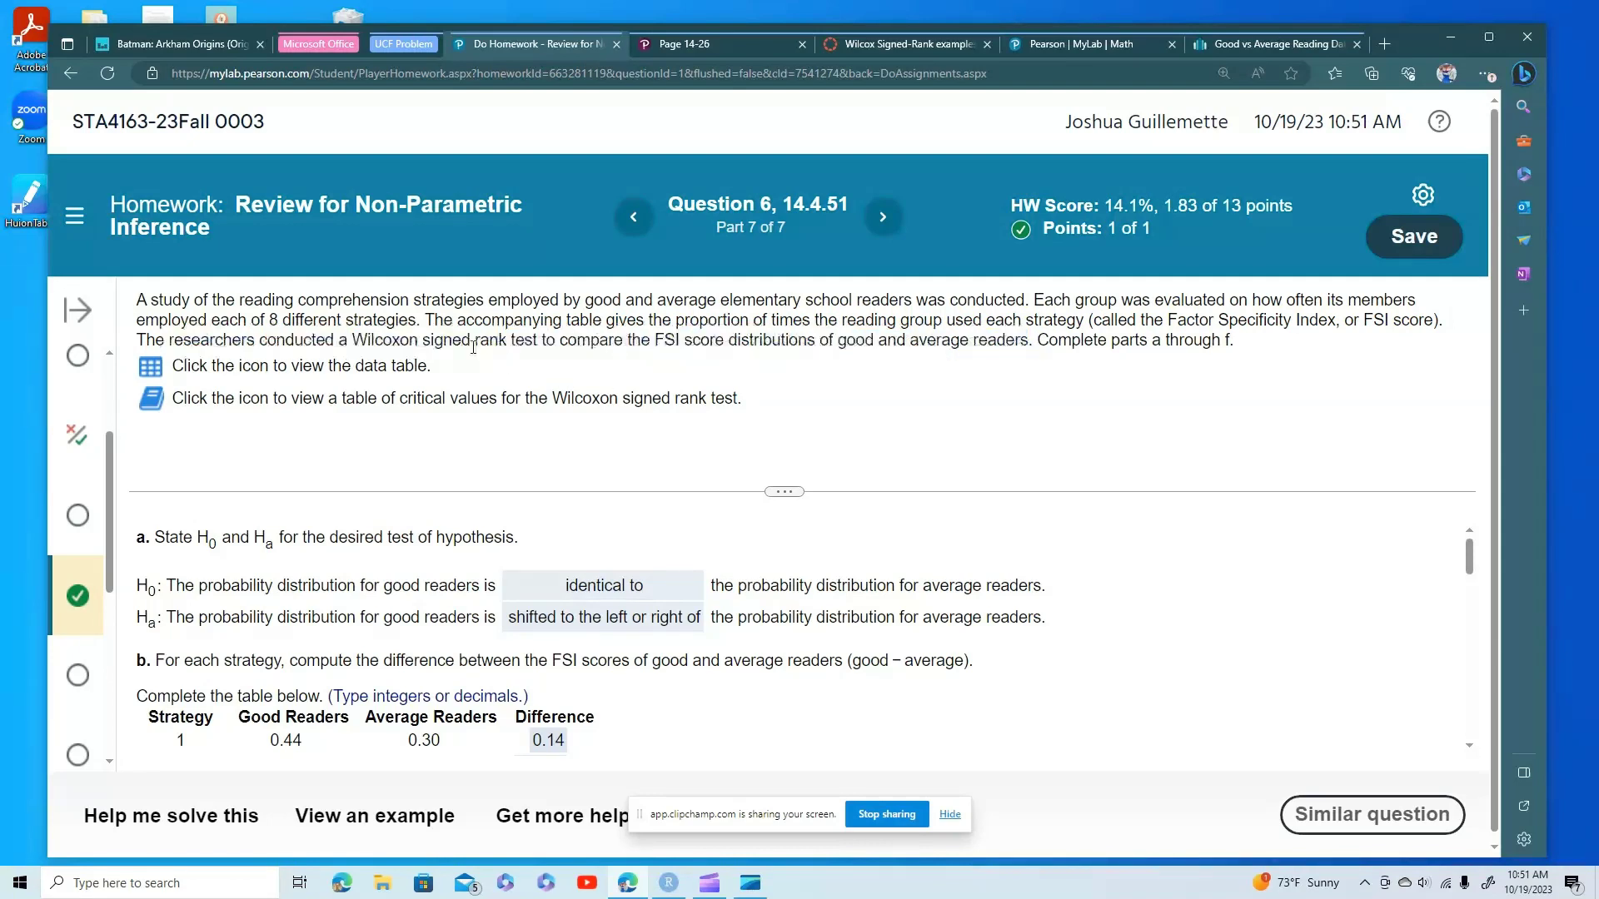
pyautogui.moveTo(427, 340); pyautogui.dragTo(1031, 343)
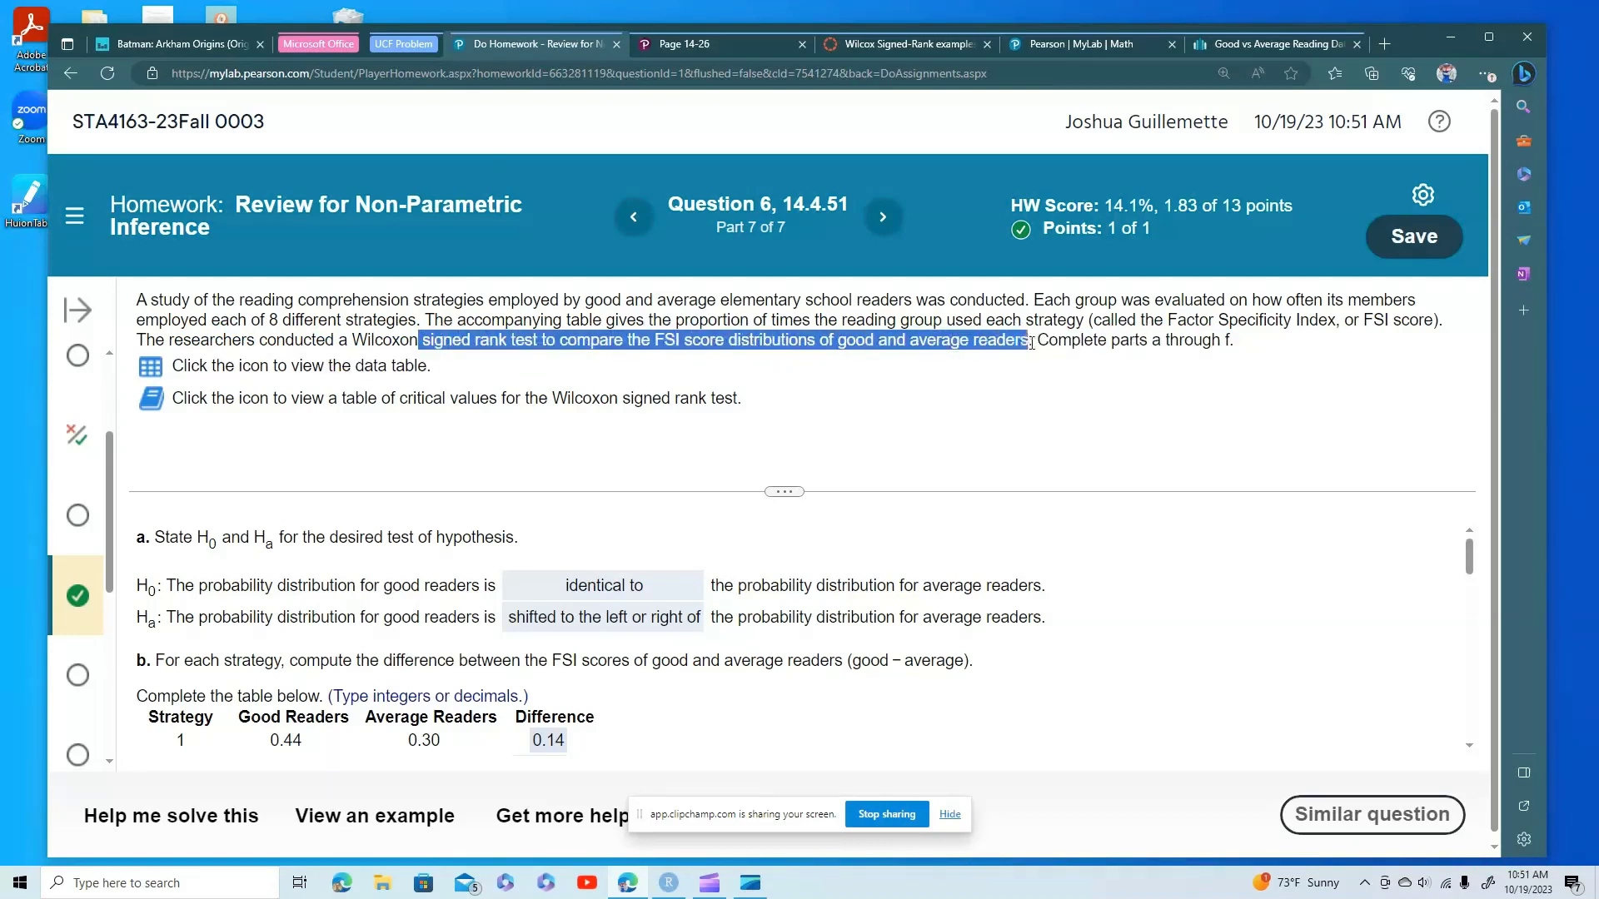
pyautogui.click(1031, 343)
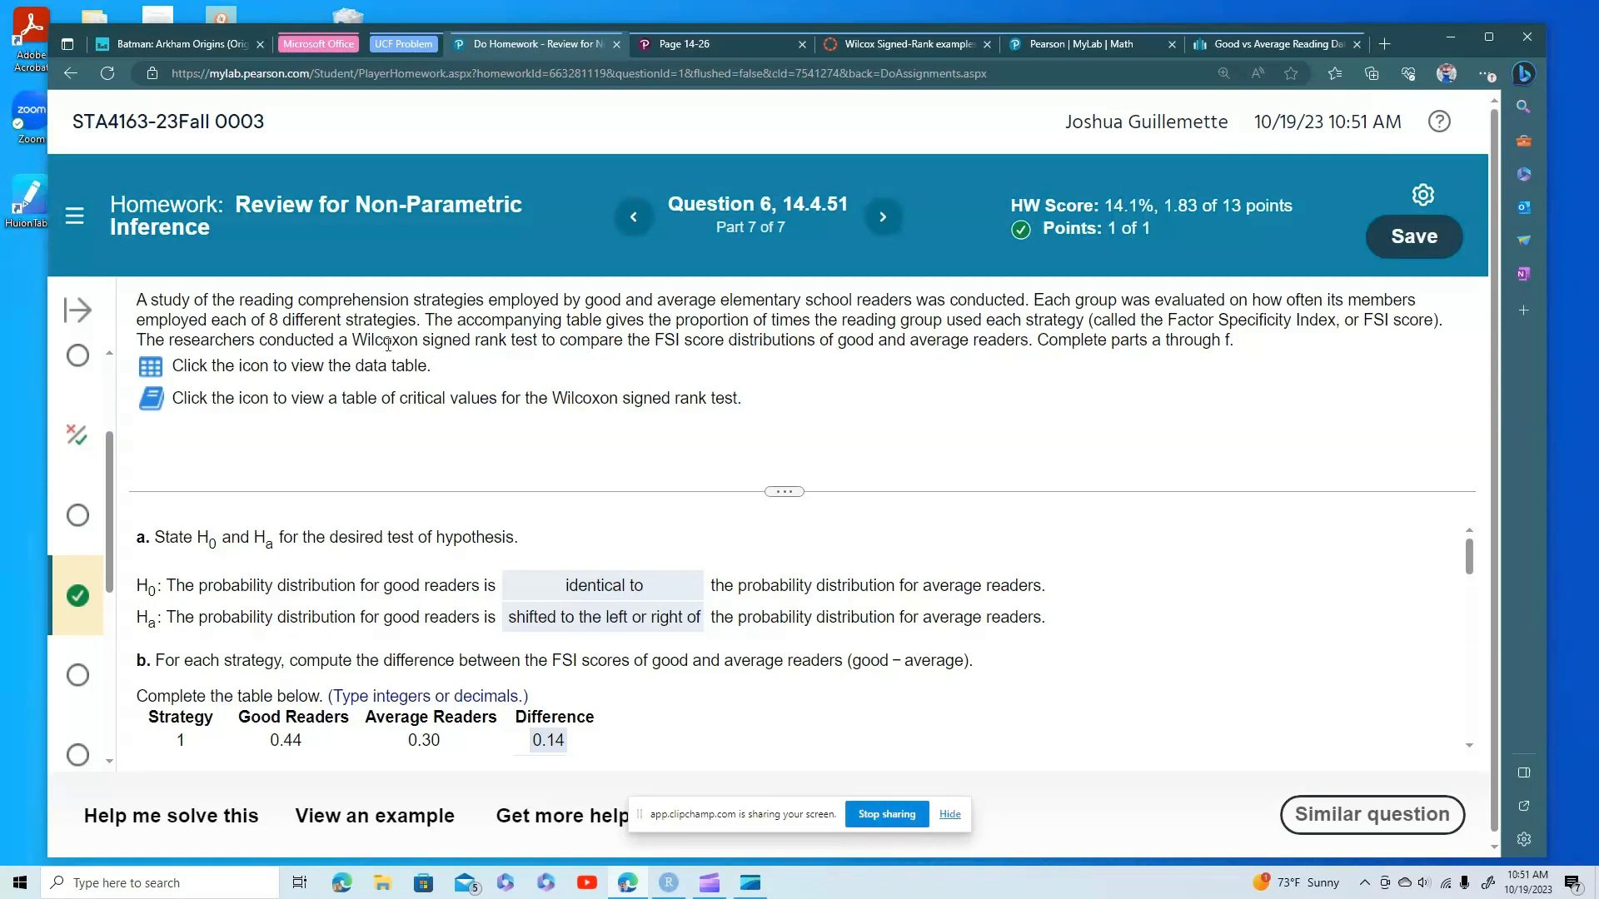
pyautogui.moveTo(364, 332); pyautogui.dragTo(987, 341)
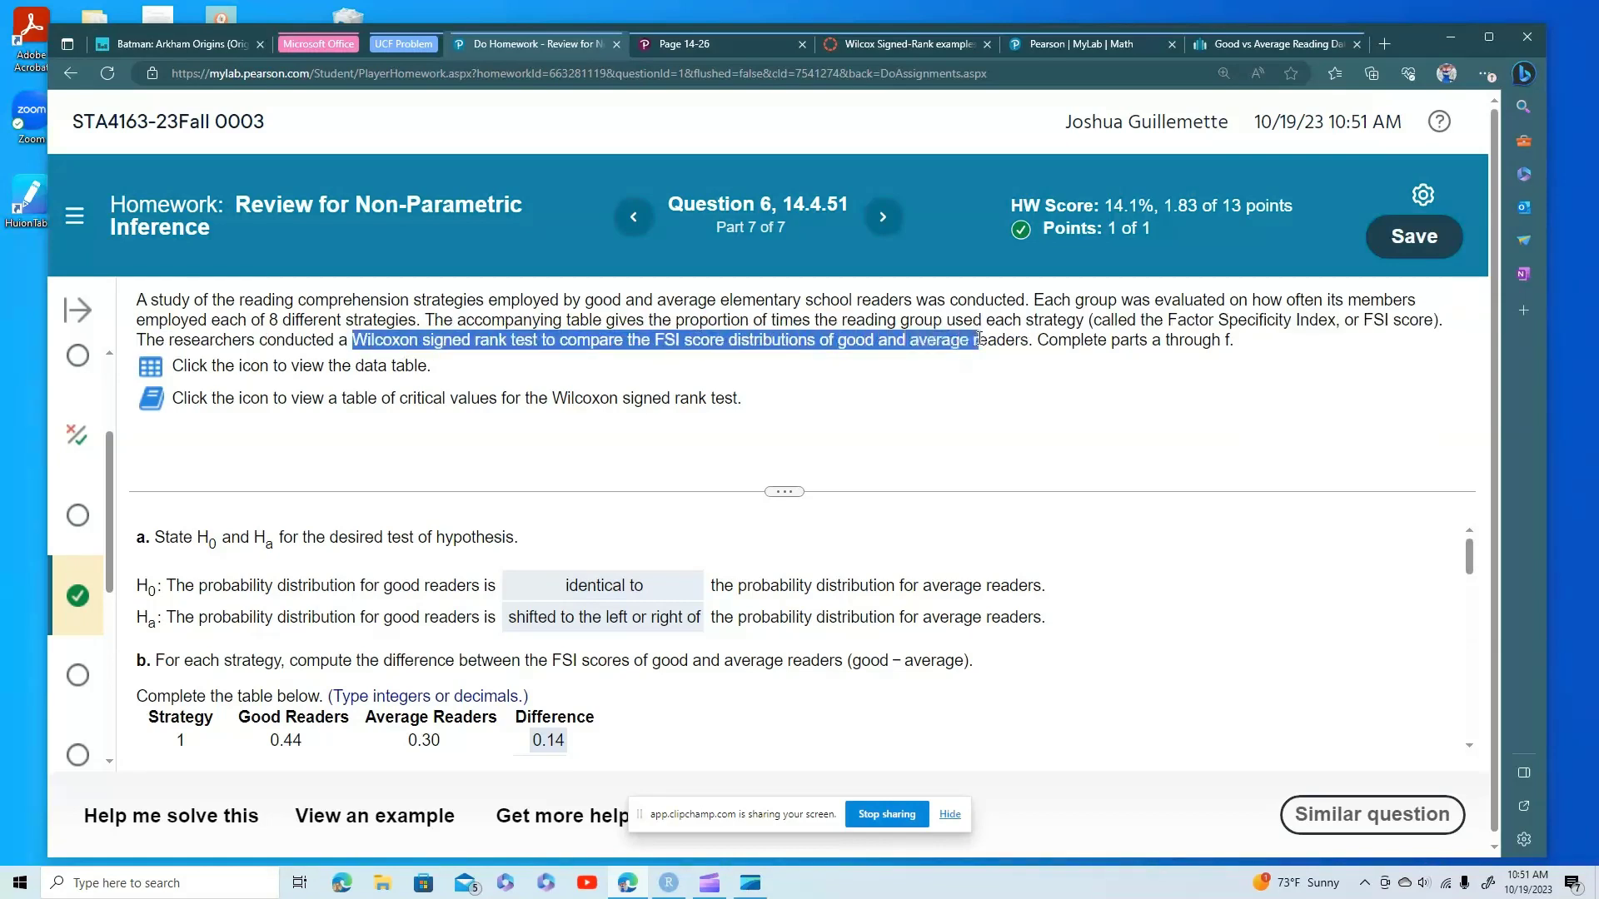
pyautogui.click(755, 386)
pyautogui.scroll(-1, 667, 387)
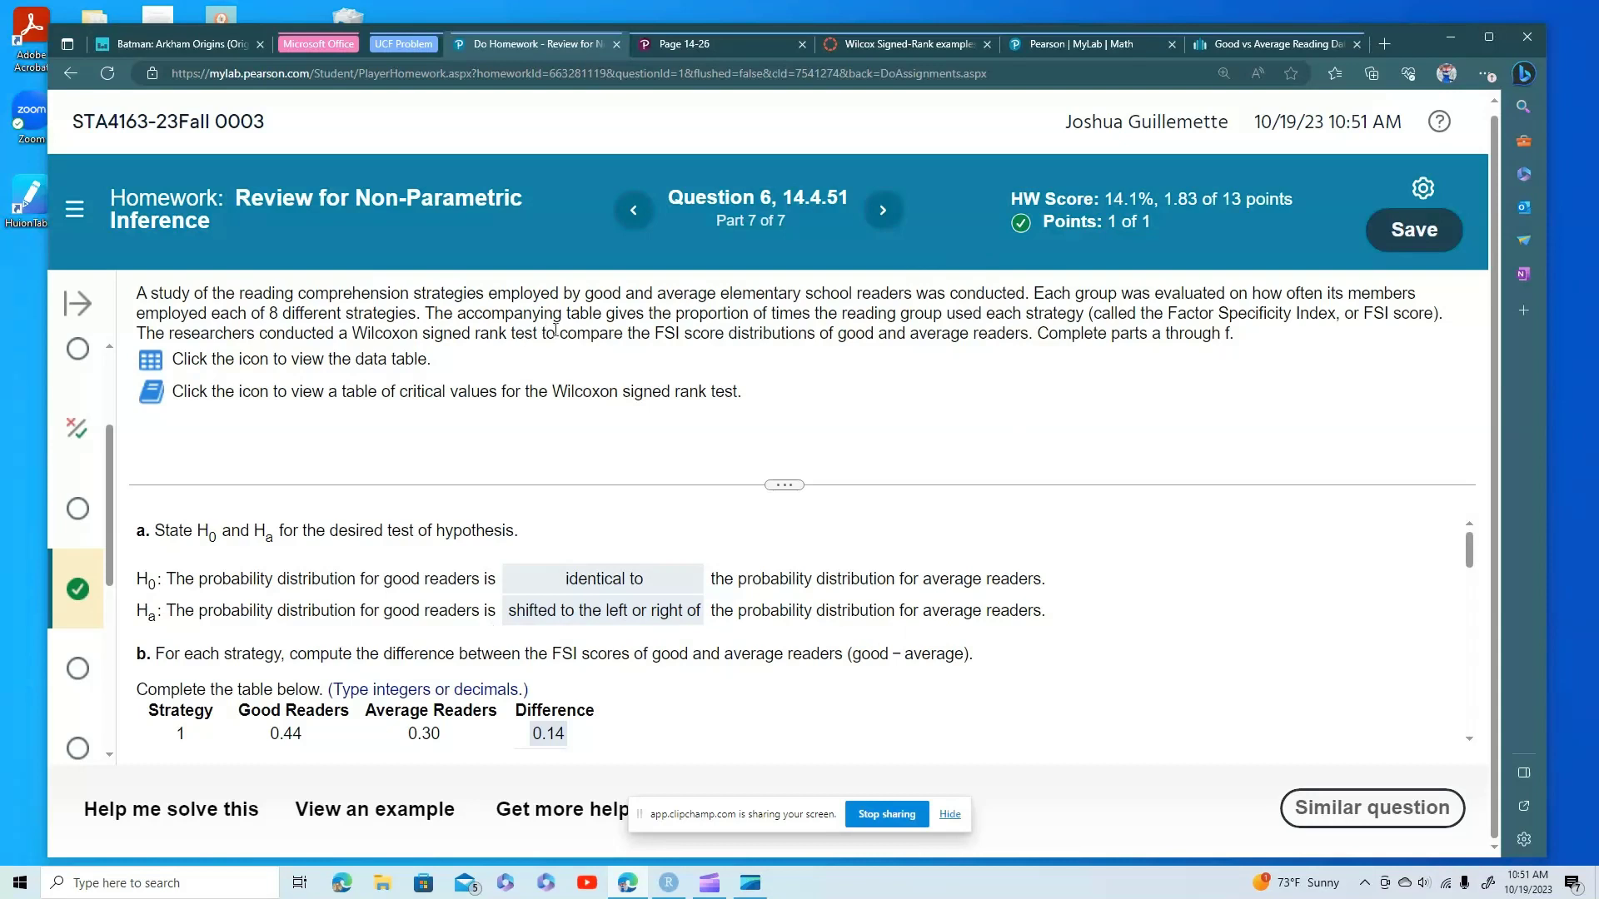
pyautogui.moveTo(555, 331); pyautogui.dragTo(653, 334)
pyautogui.click(626, 381)
# Review the answered parts b–f, then bring up the Good vs Average Reading Data sheet.
pyautogui.scroll(-1, 363, 573)
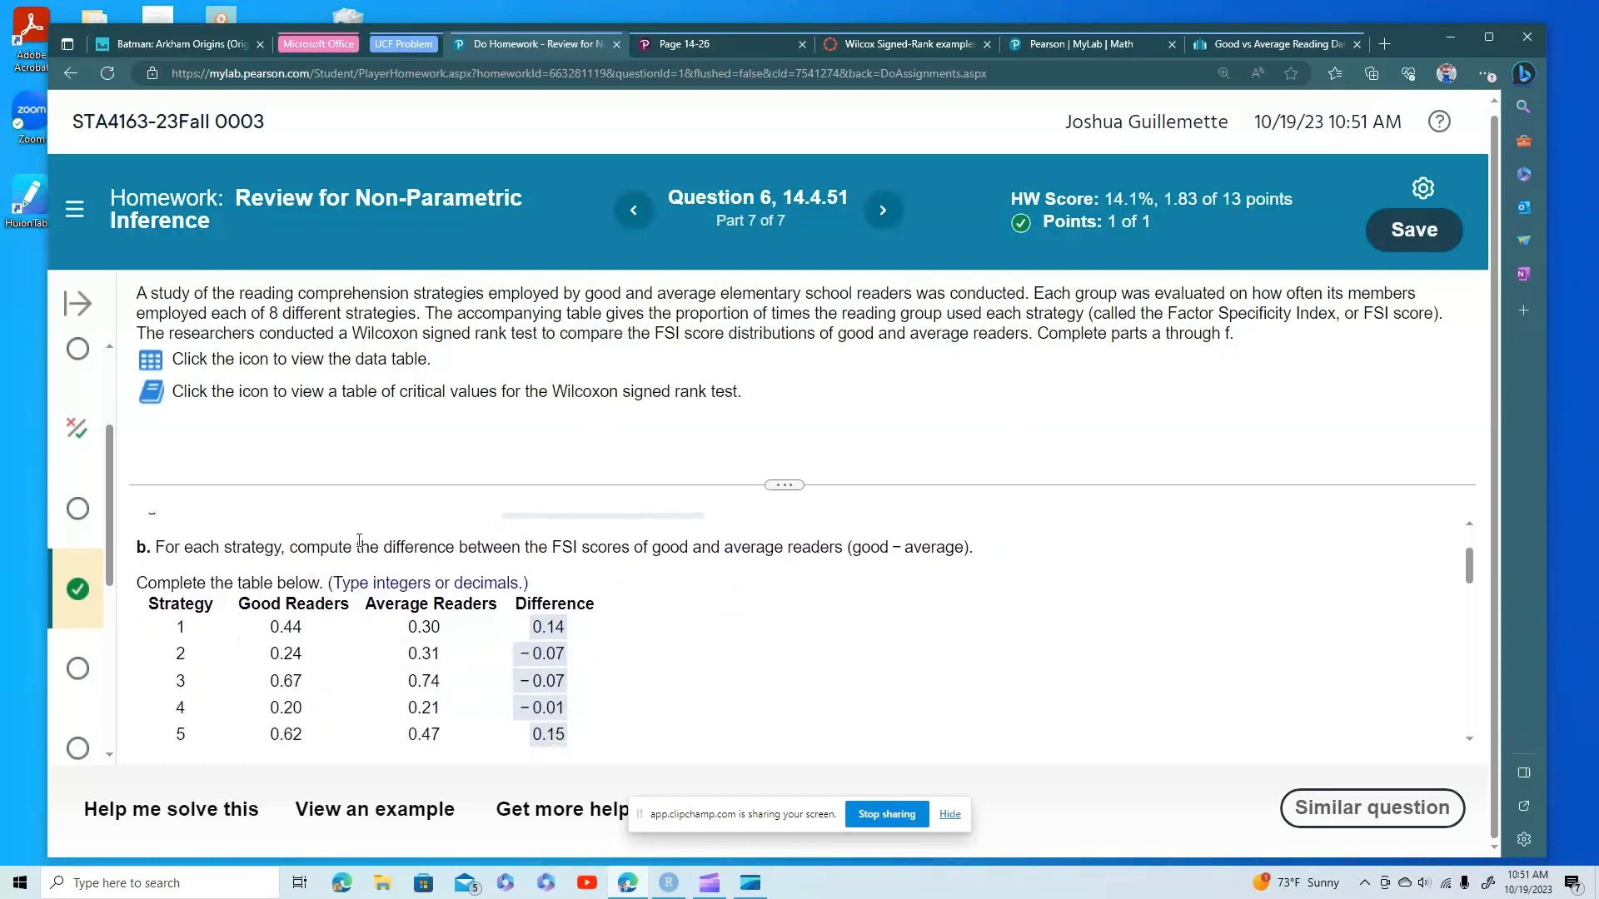
pyautogui.moveTo(359, 541); pyautogui.dragTo(687, 548)
pyautogui.click(687, 548)
pyautogui.scroll(-1, 686, 551)
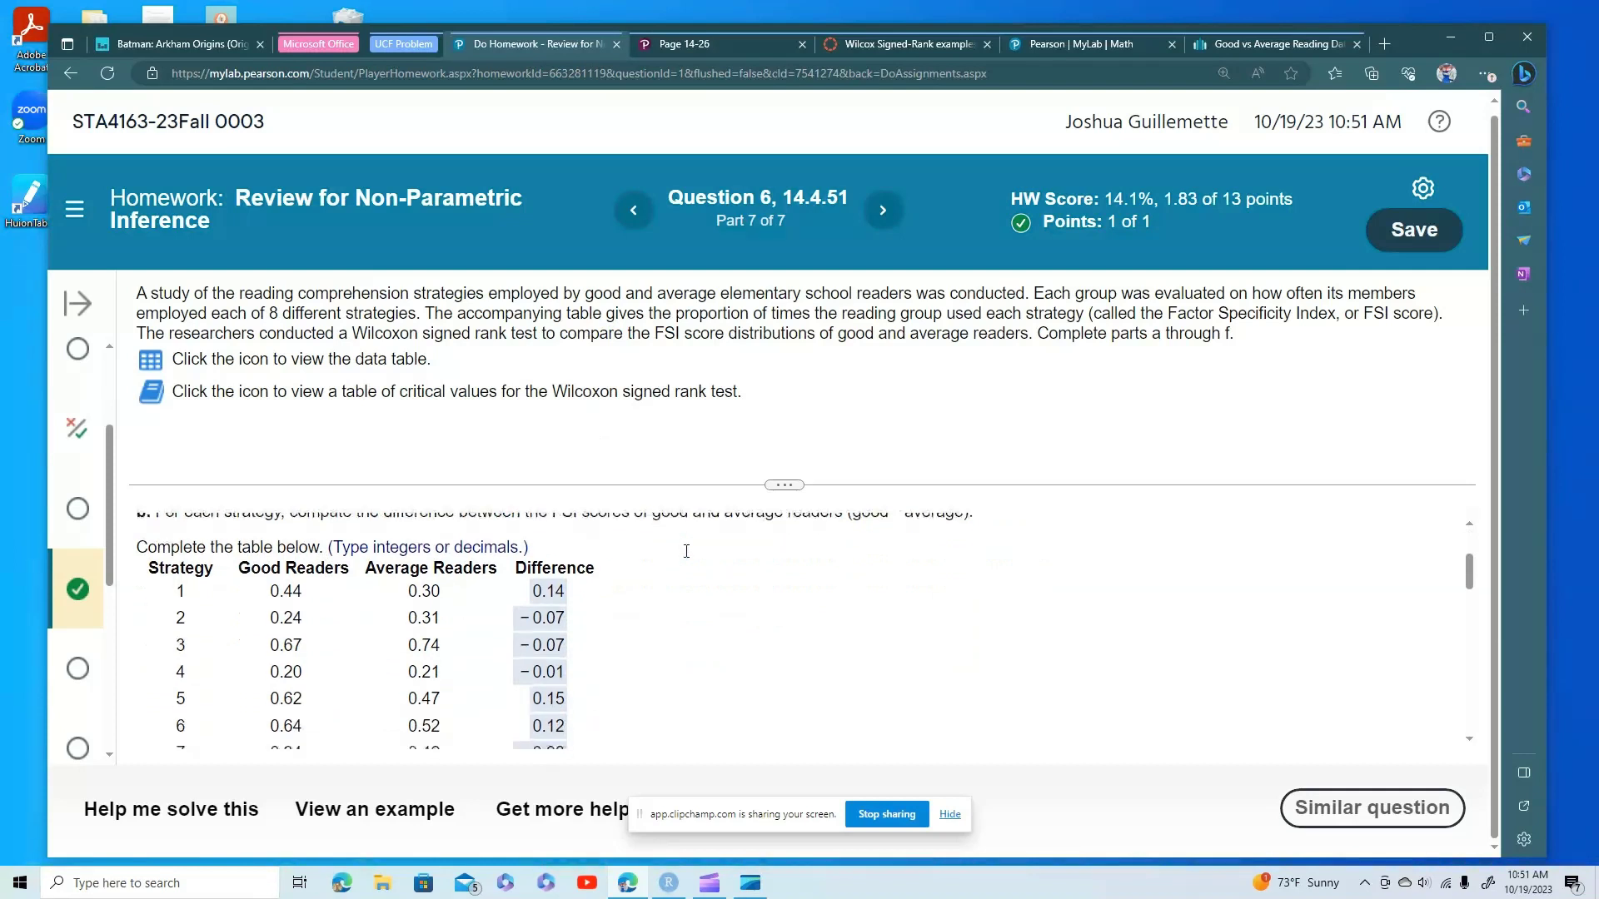
pyautogui.scroll(-1, 687, 551)
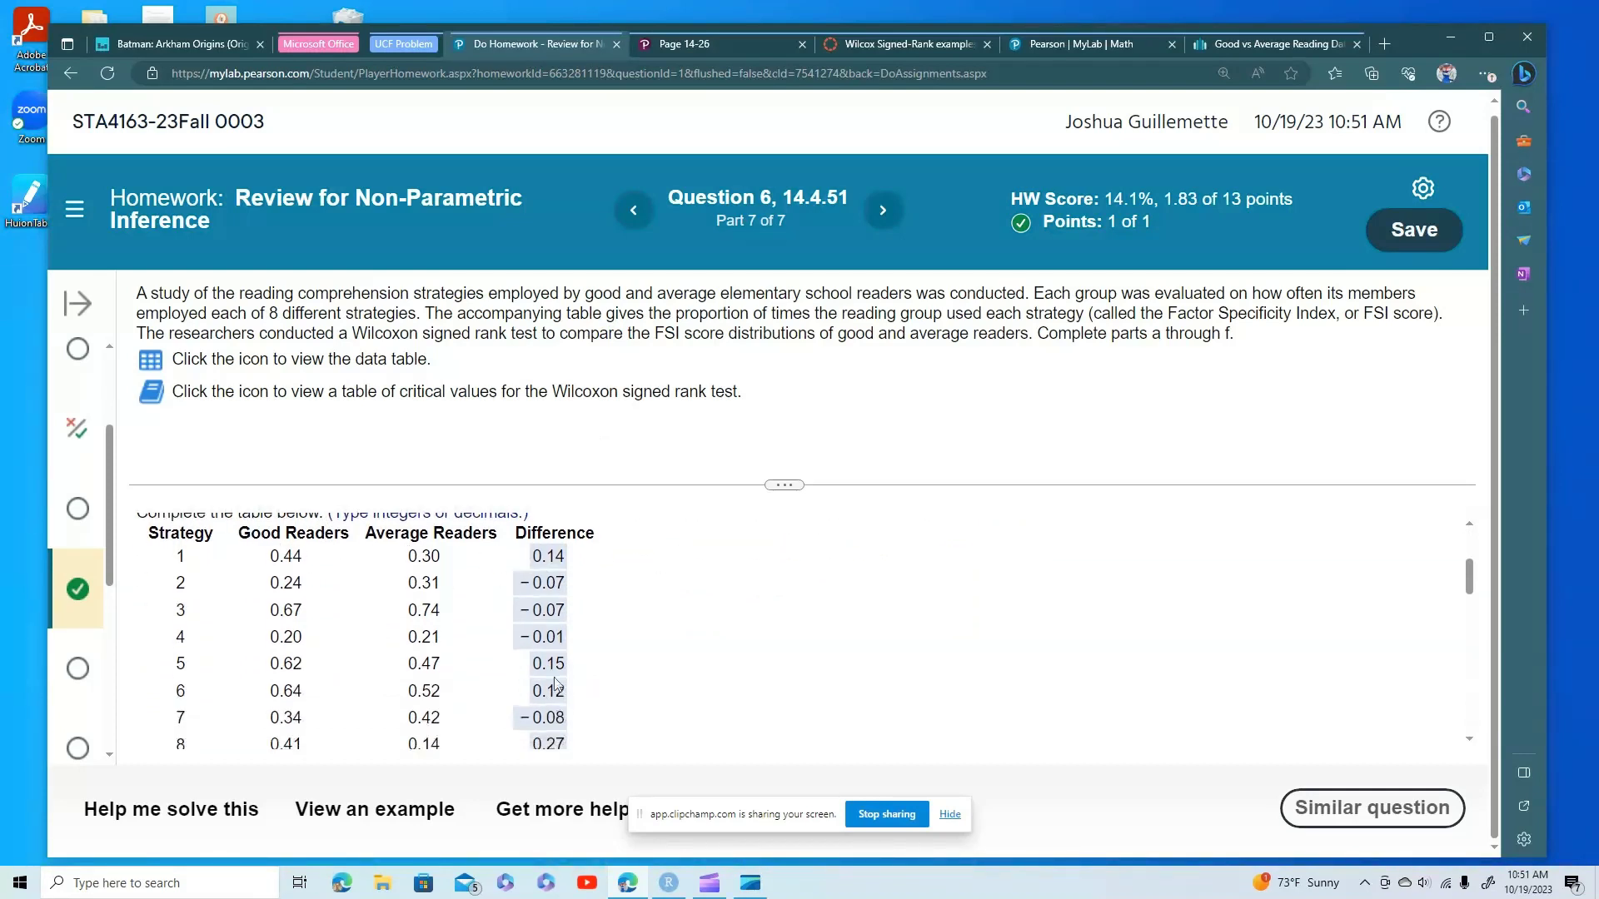
pyautogui.scroll(-3, 557, 684)
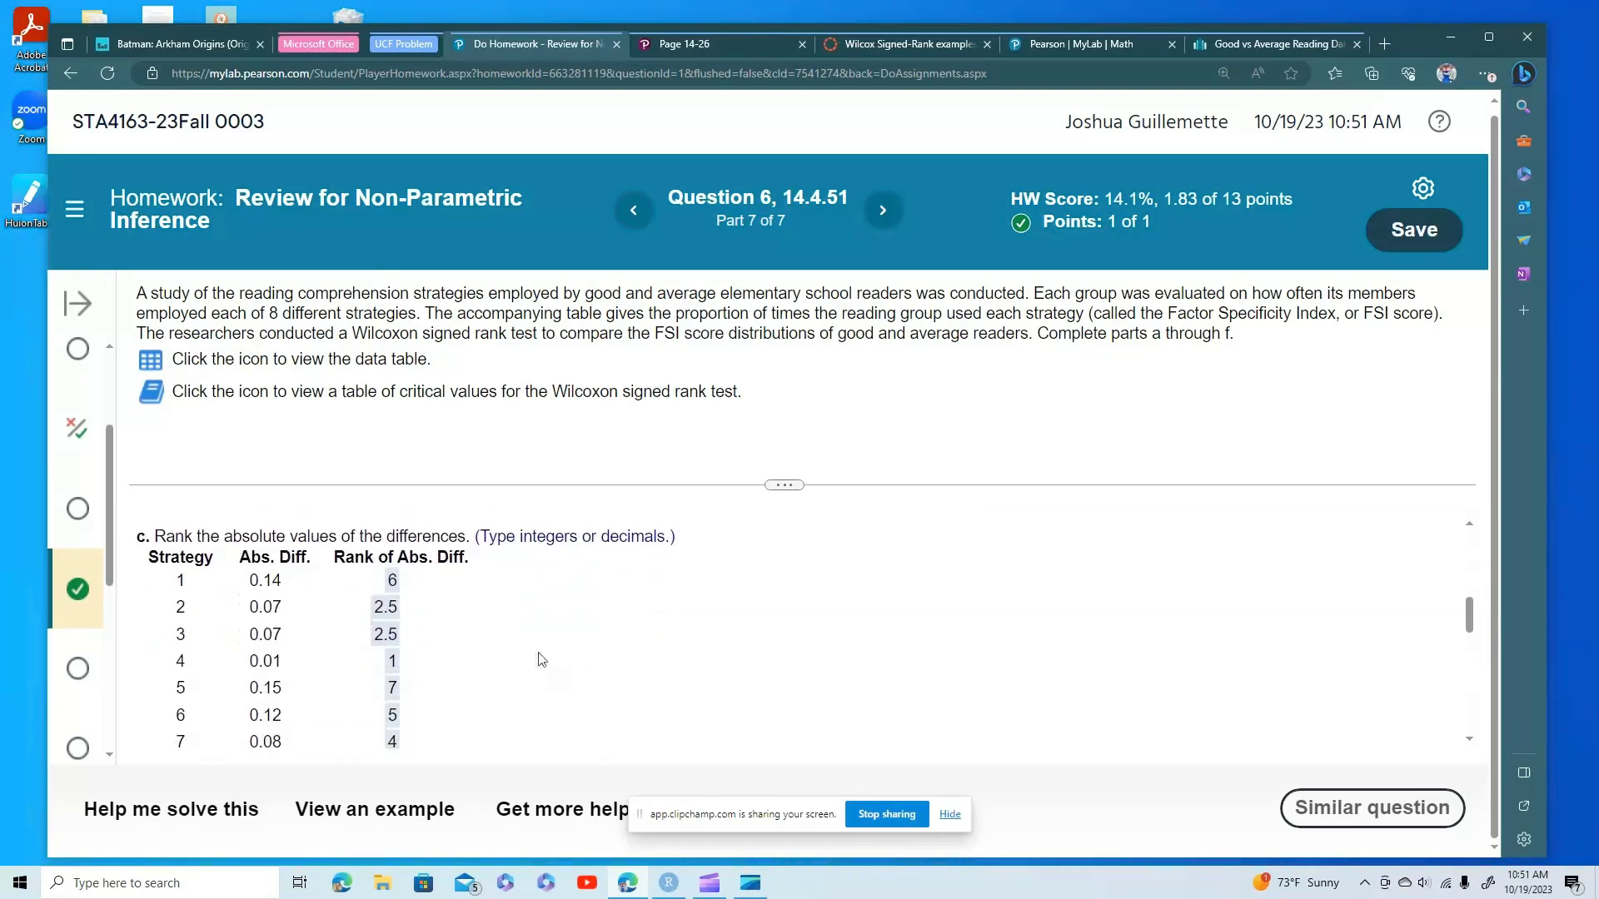
pyautogui.scroll(4, 542, 660)
pyautogui.scroll(-3, 542, 643)
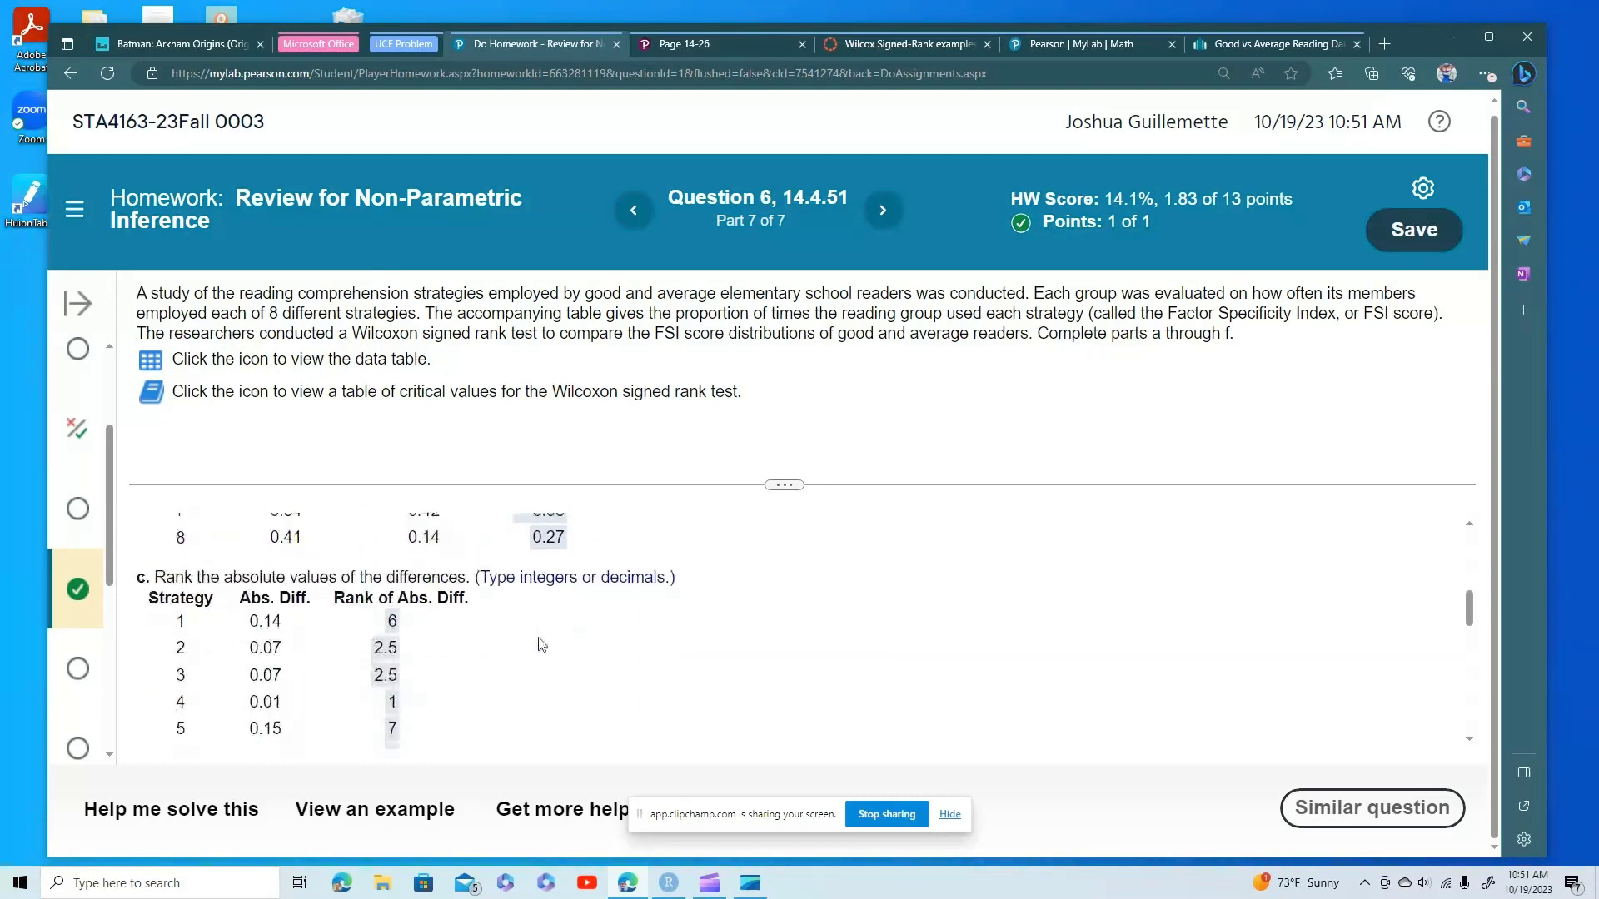
pyautogui.scroll(-2, 542, 645)
pyautogui.scroll(-5, 542, 643)
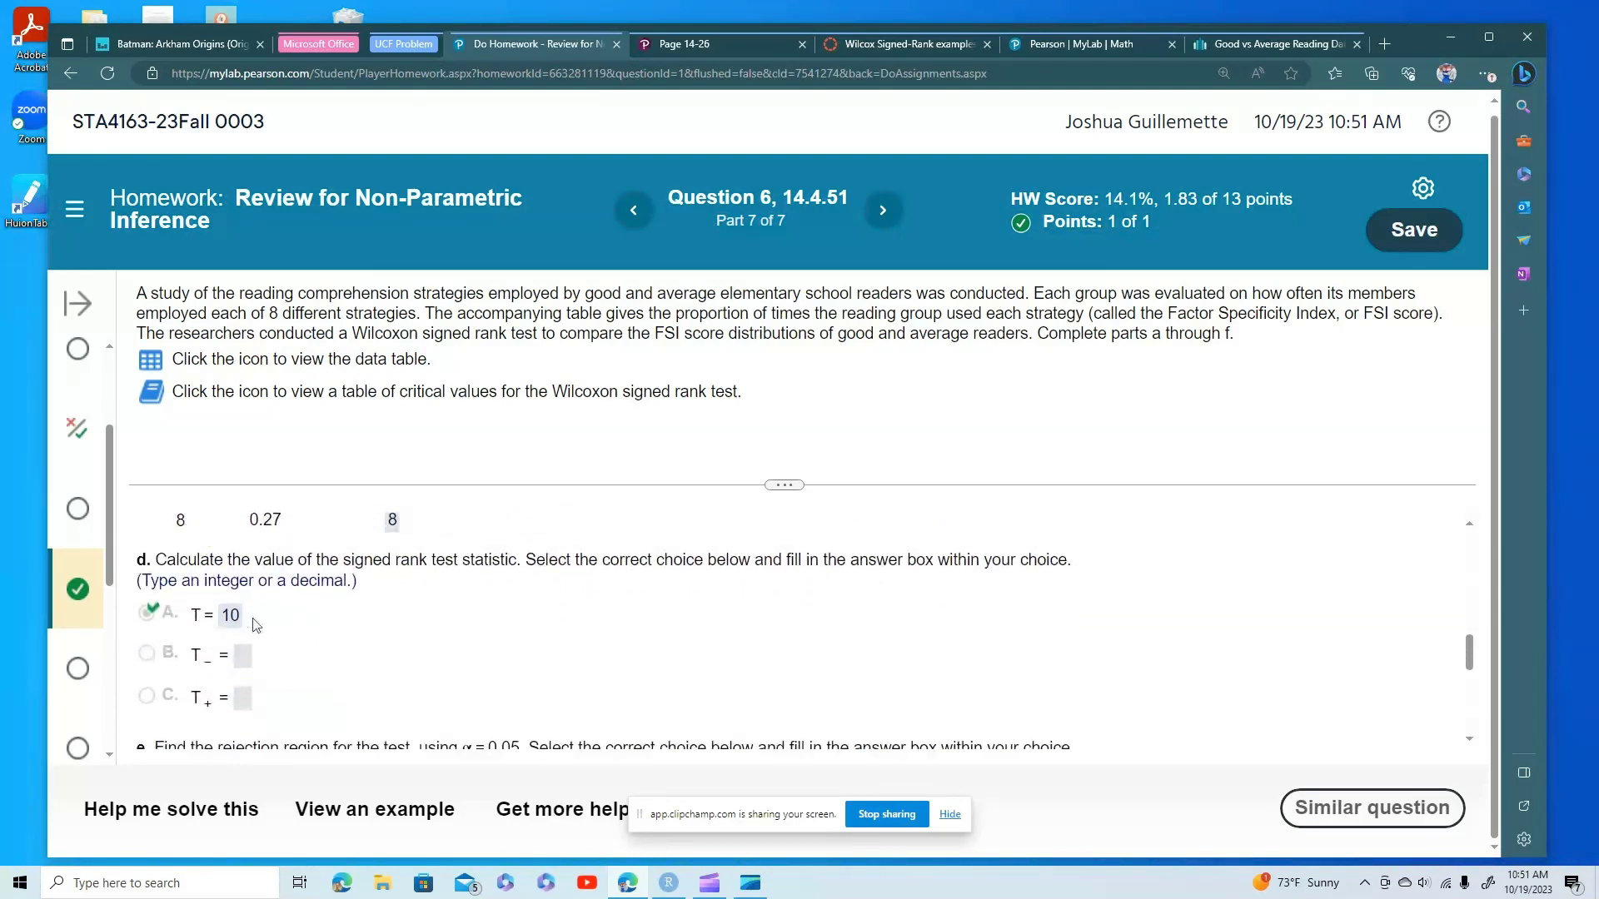
pyautogui.moveTo(396, 559); pyautogui.dragTo(548, 578)
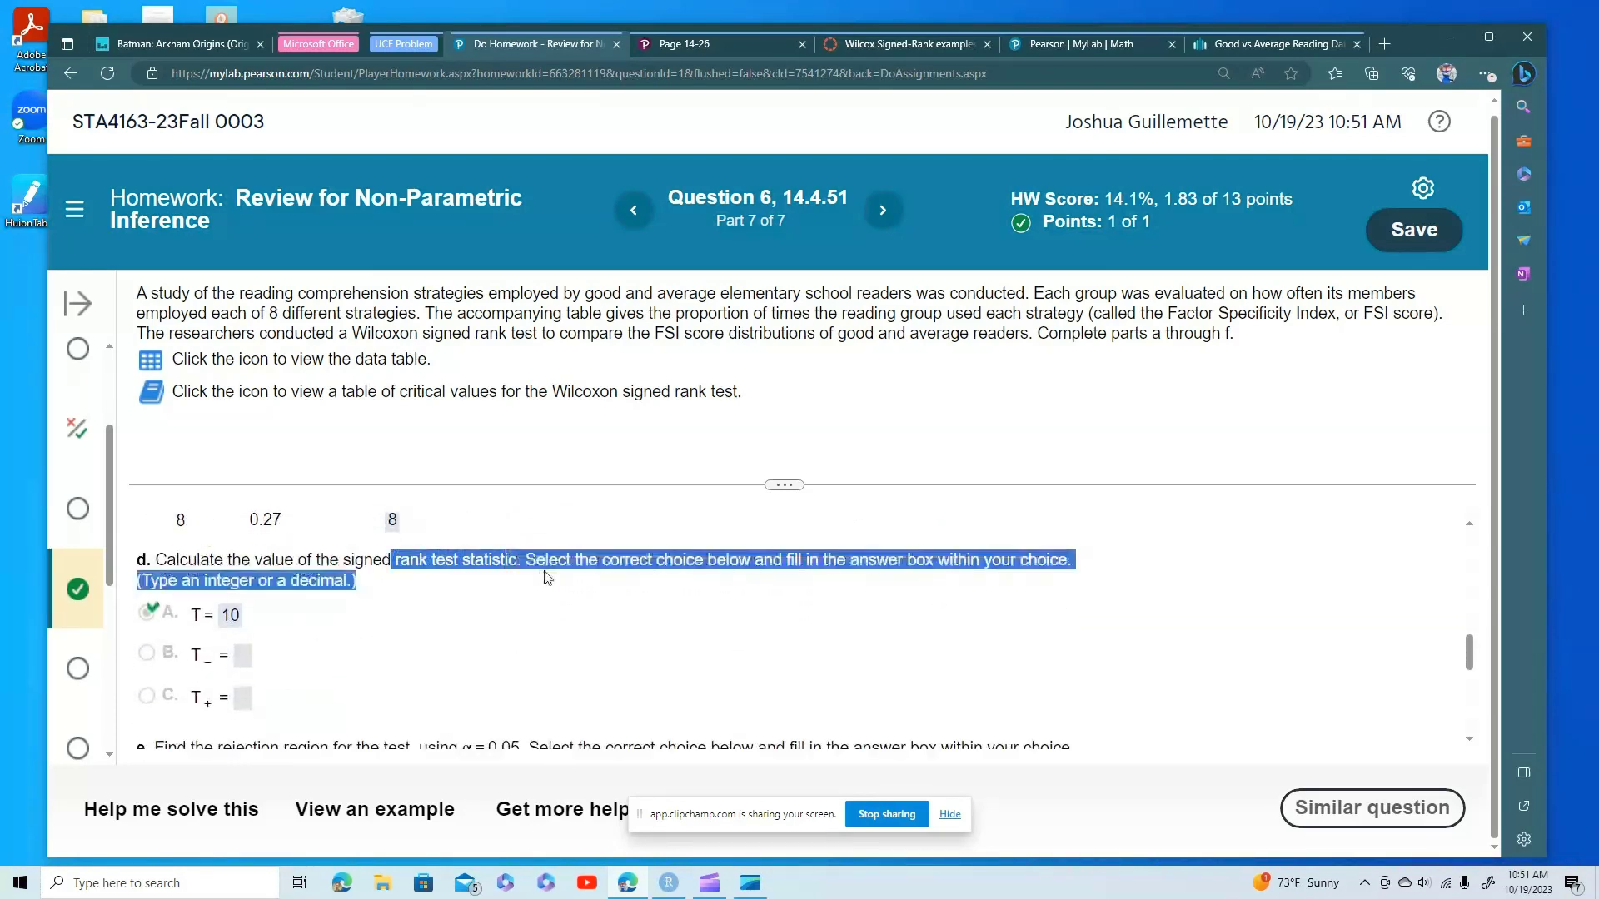
pyautogui.click(540, 577)
pyautogui.scroll(-5, 537, 577)
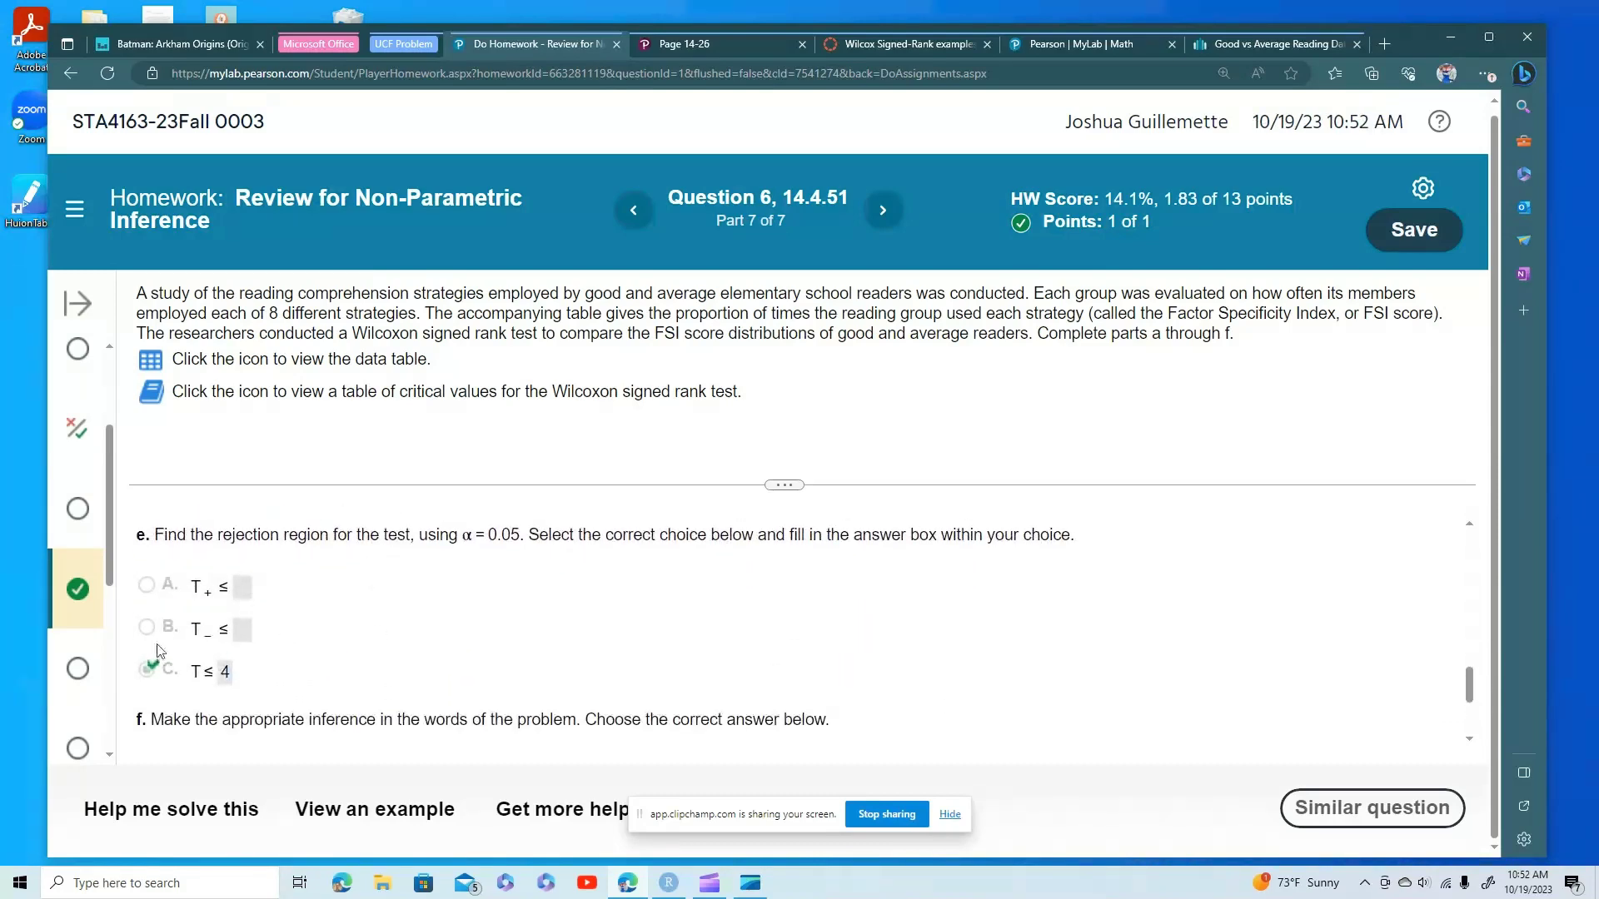
pyautogui.scroll(-1, 225, 664)
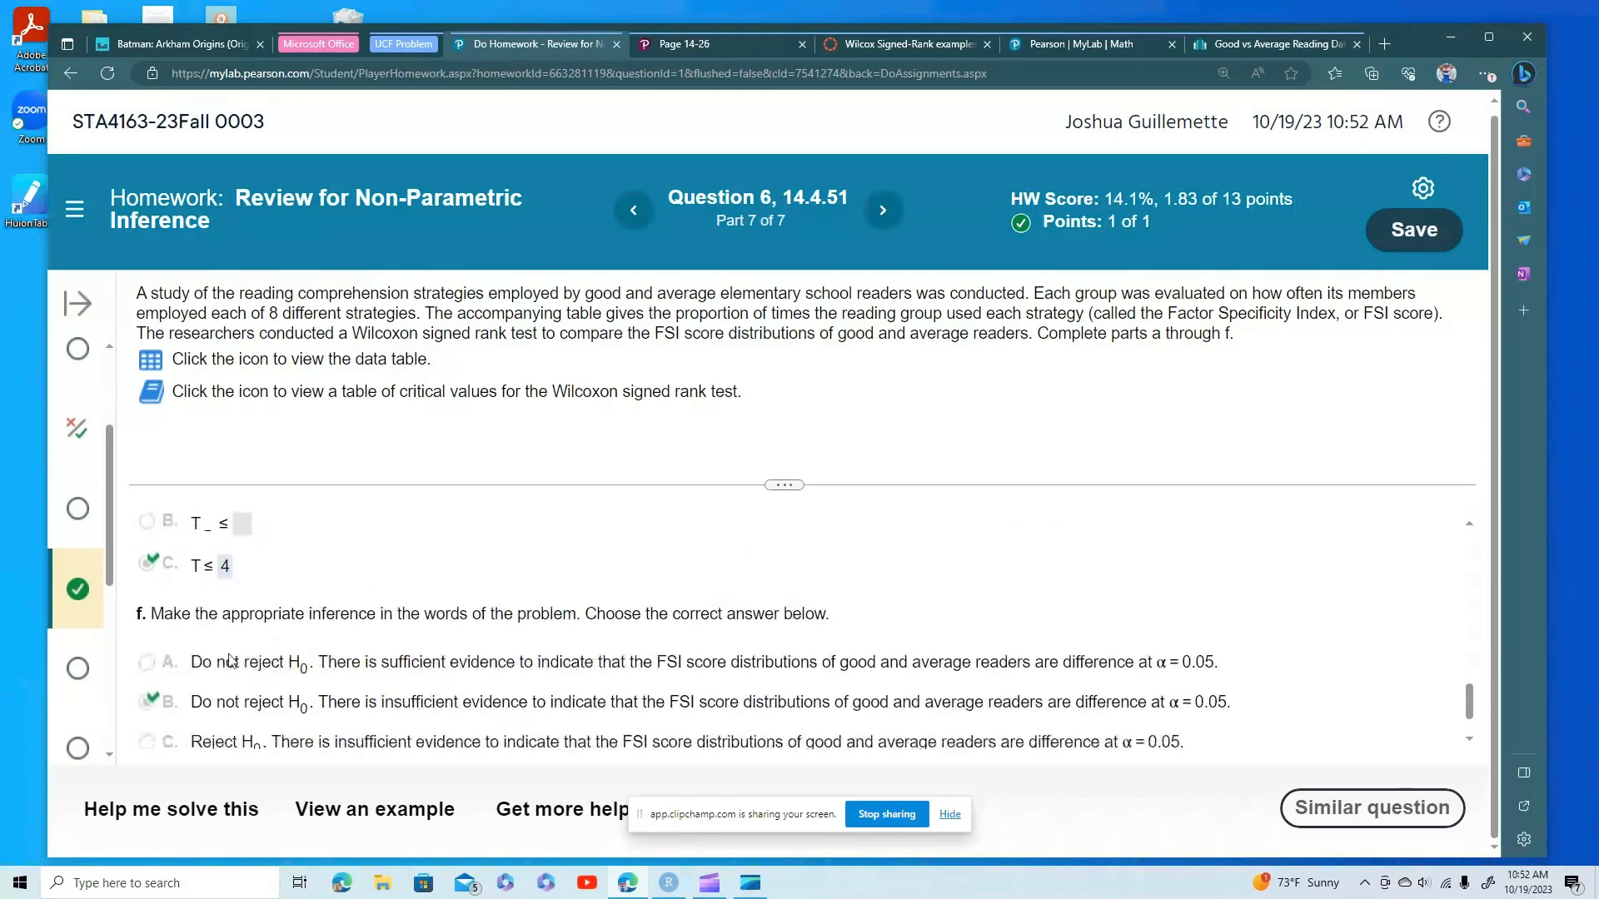
pyautogui.scroll(4, 219, 692)
pyautogui.scroll(5, 420, 600)
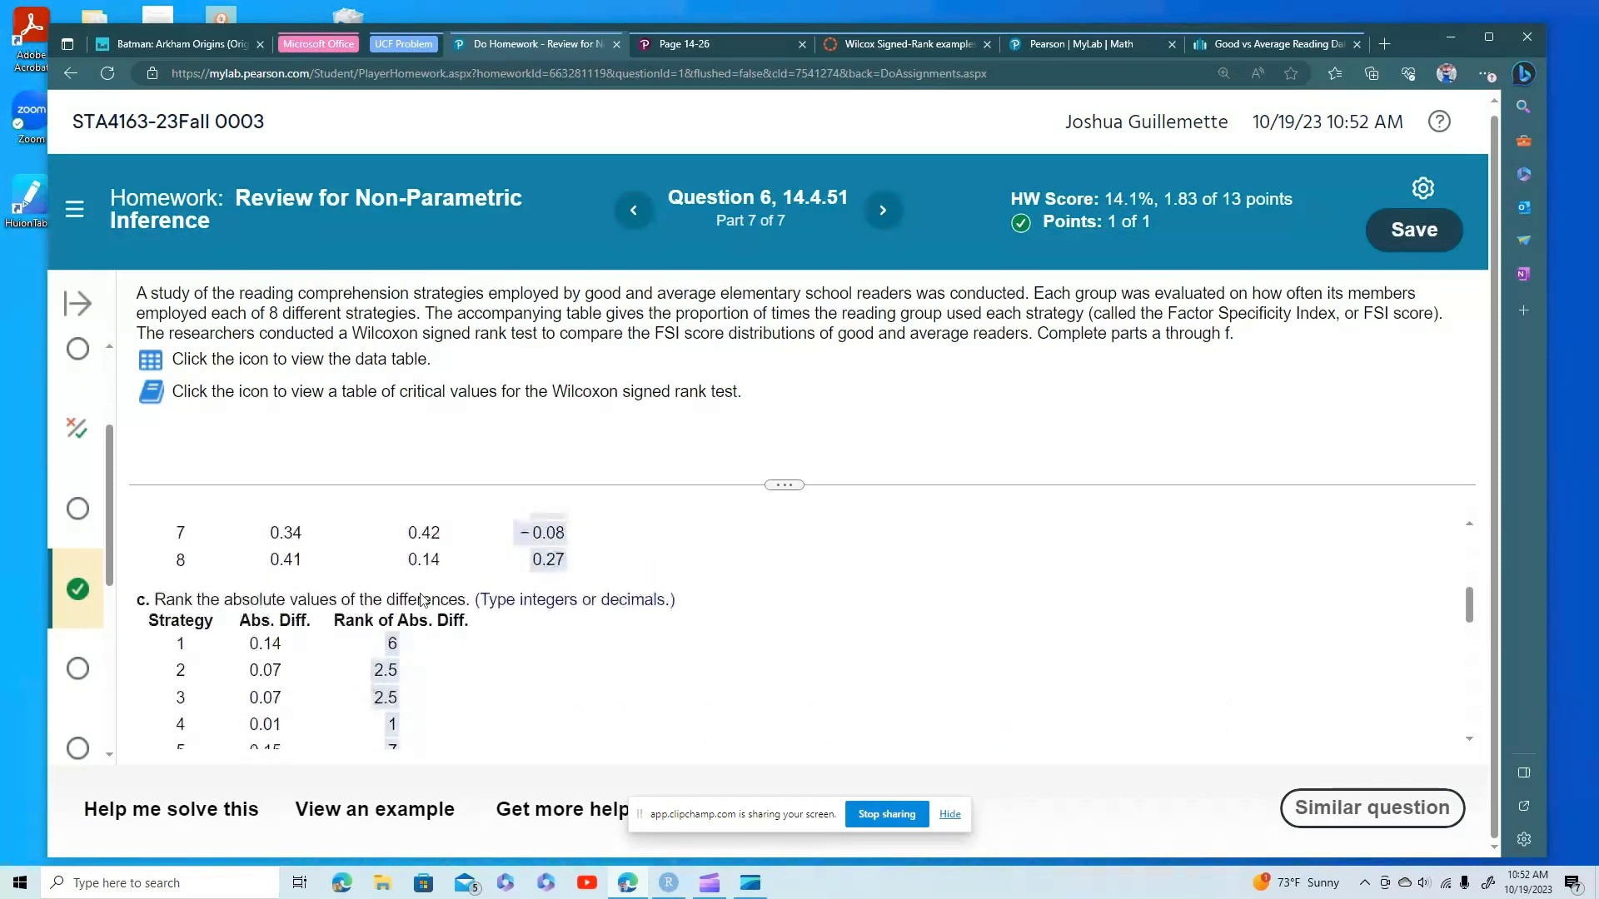
pyautogui.scroll(-3, 415, 606)
pyautogui.scroll(-2, 416, 606)
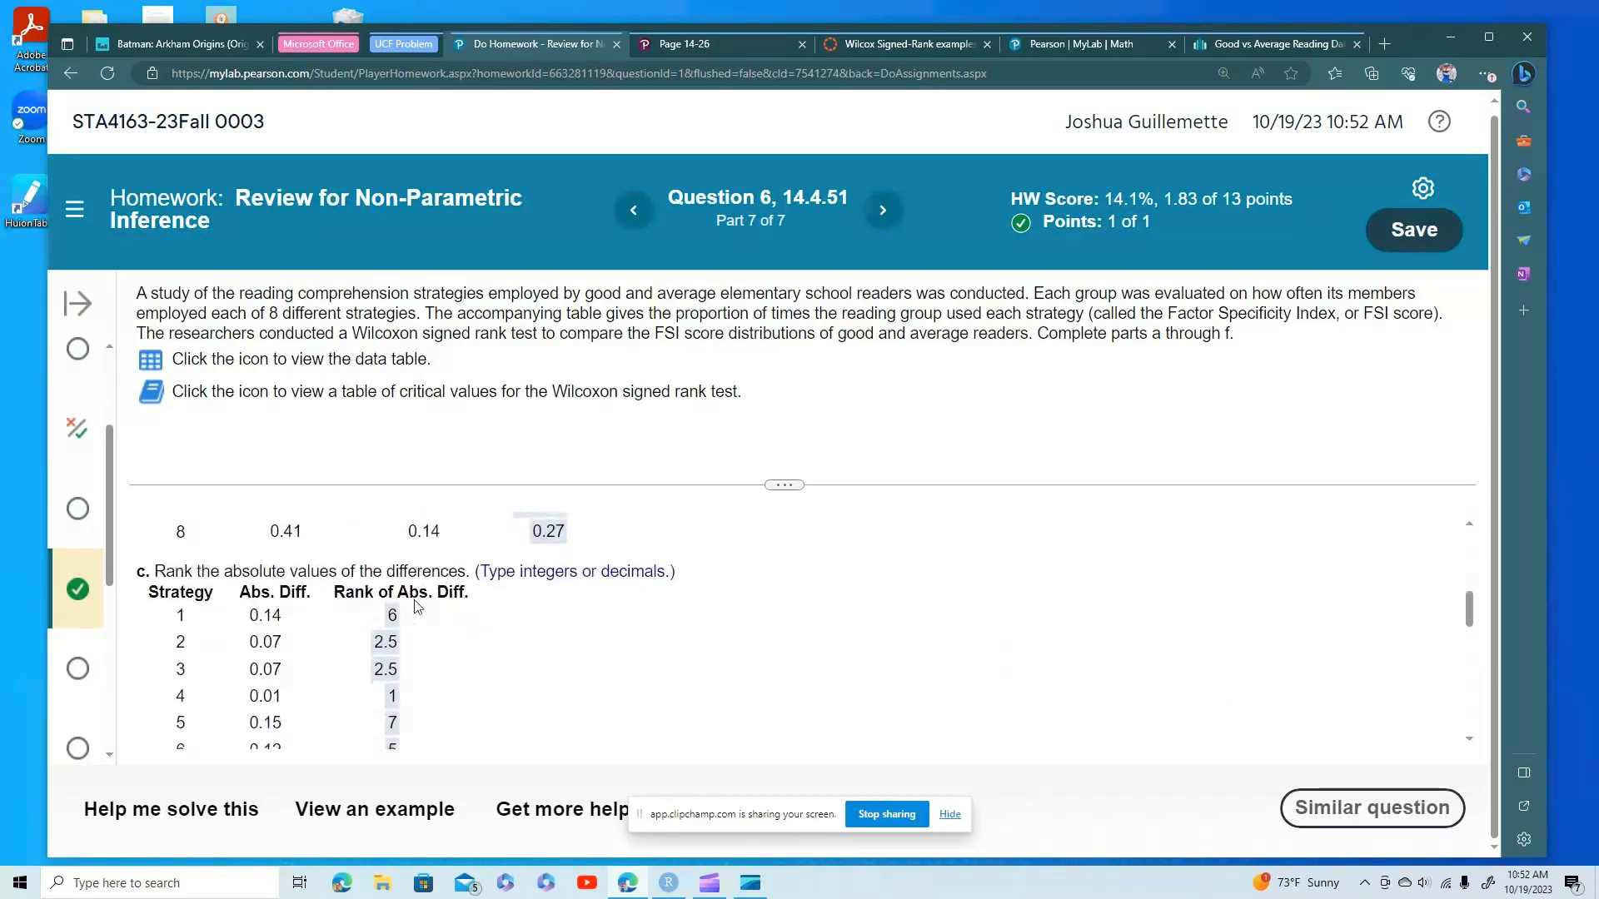
pyautogui.click(1247, 44)
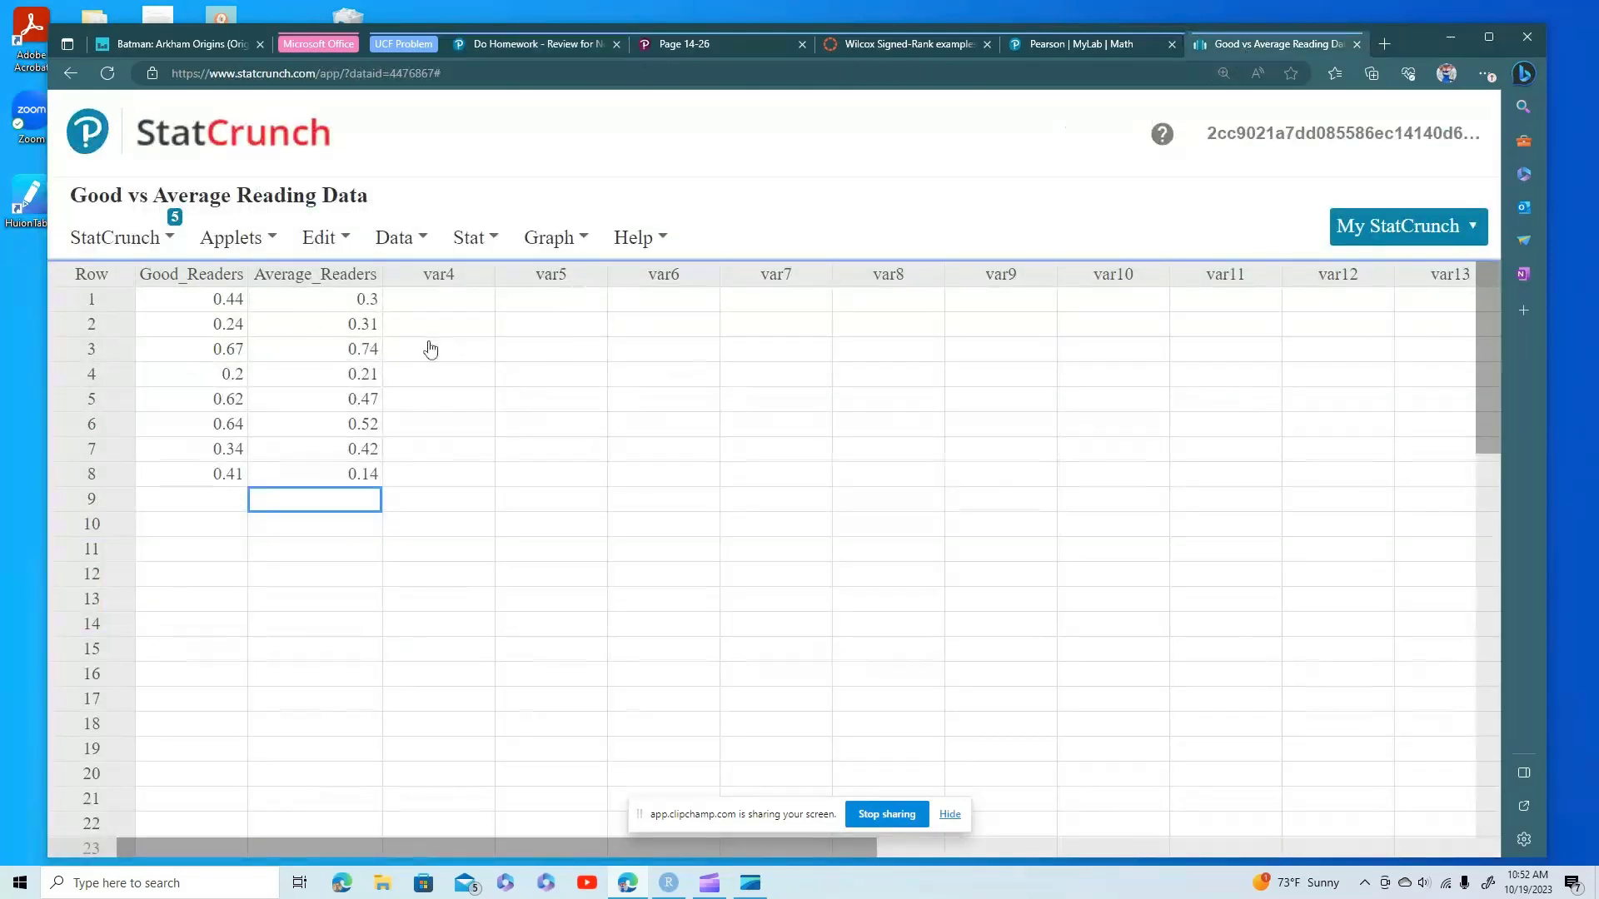
# Compute a new column labelled diff from the expression Good_Readers-Average_Readers.
pyautogui.click(396, 239)
pyautogui.moveTo(503, 497)
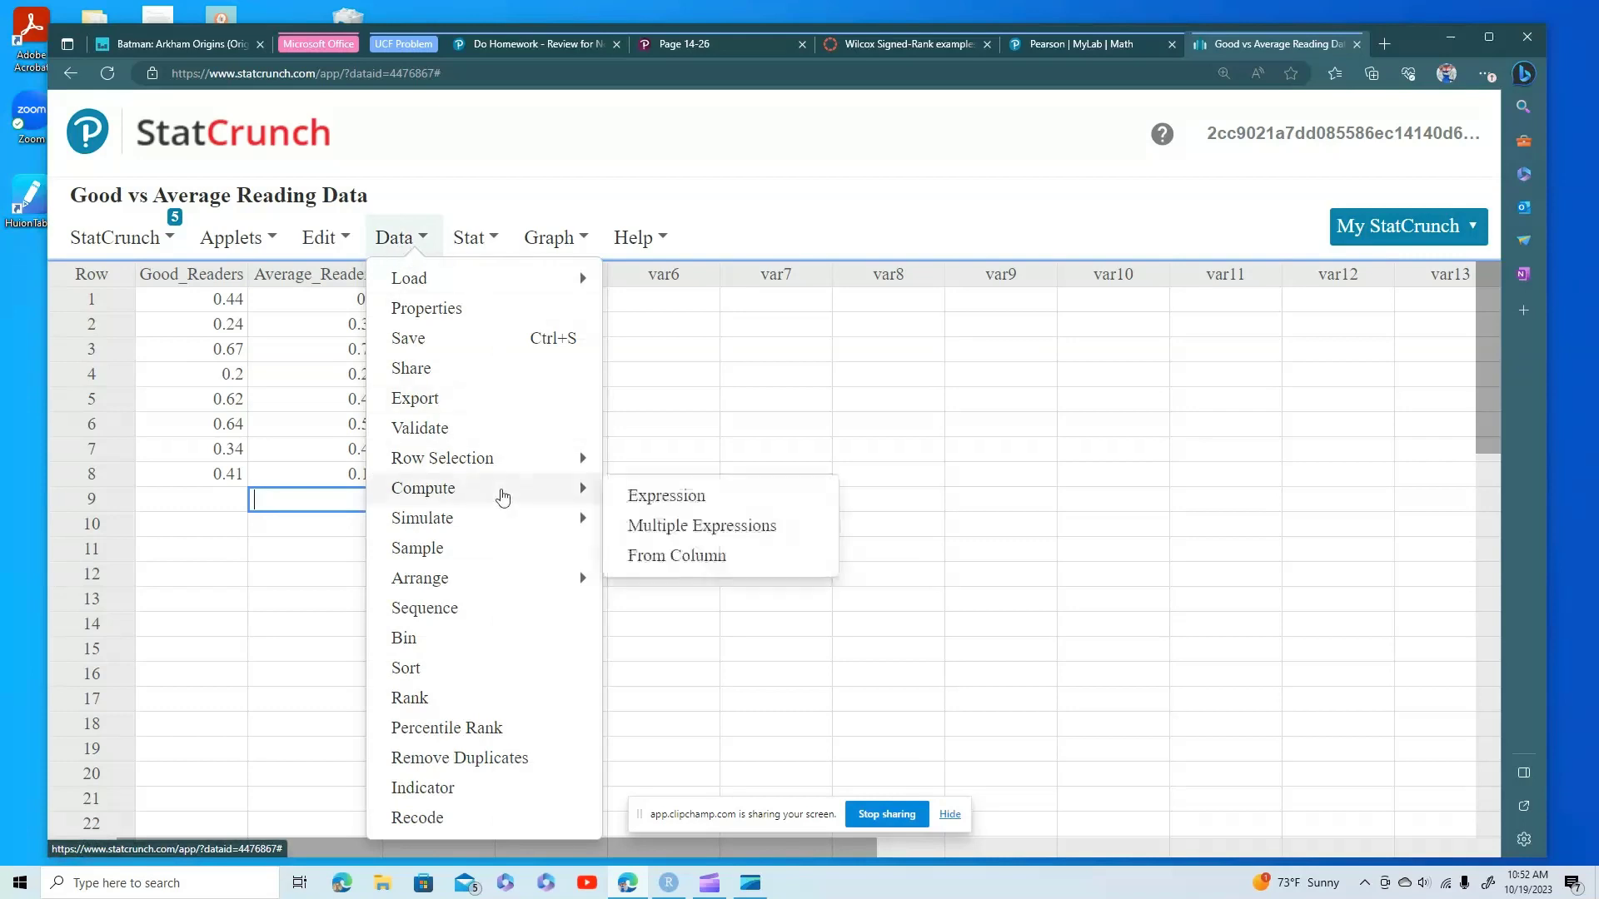
pyautogui.click(666, 502)
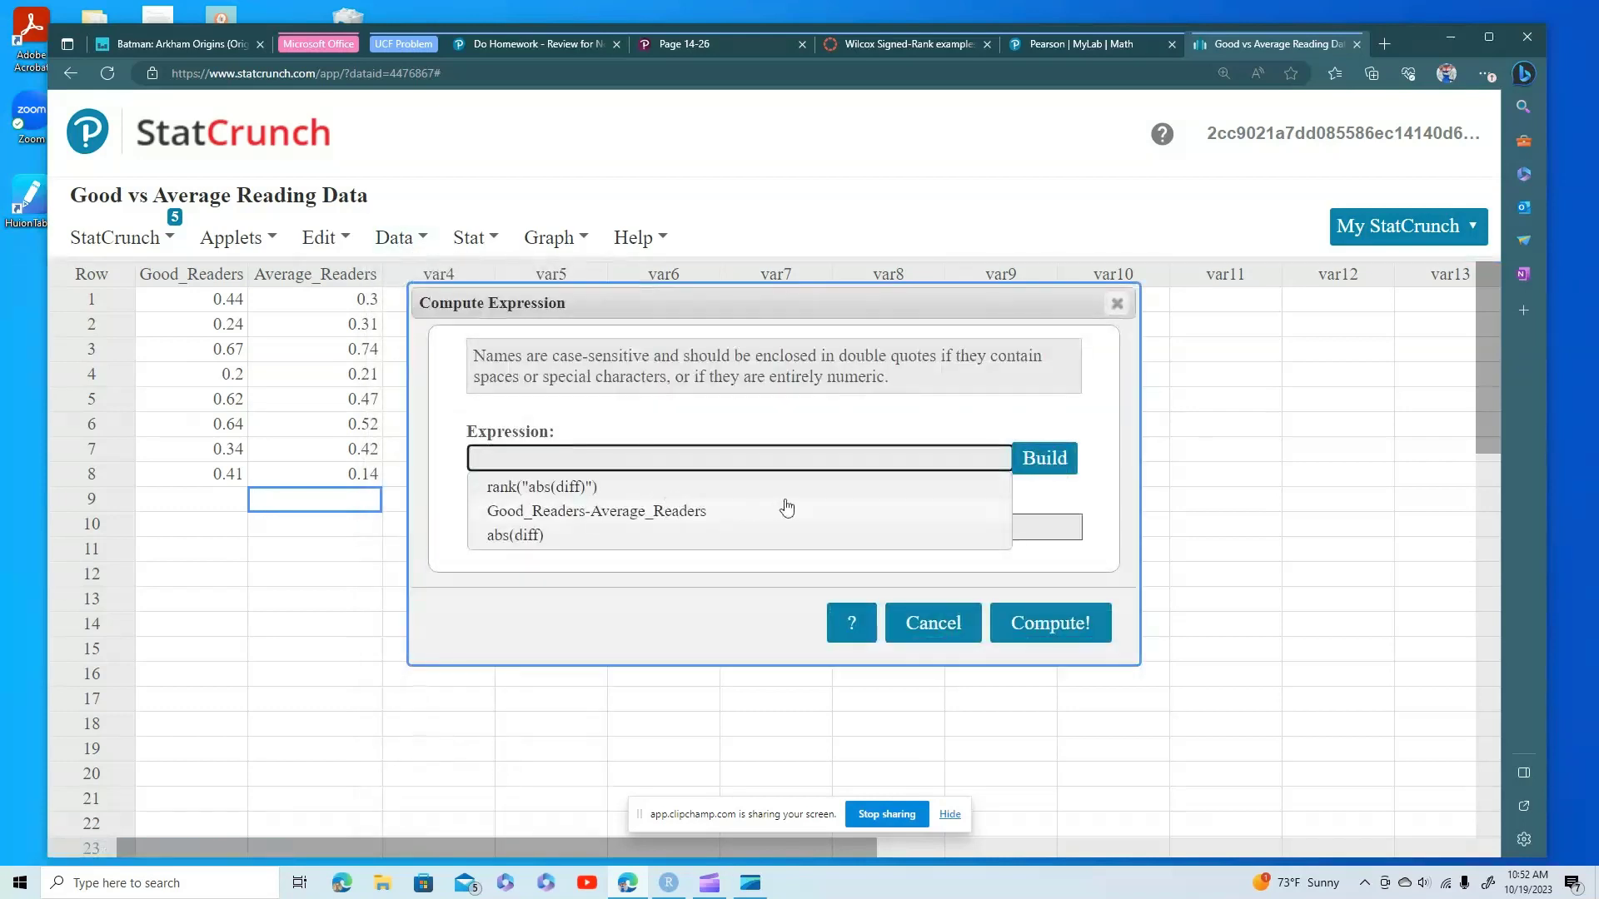
pyautogui.click(1044, 458)
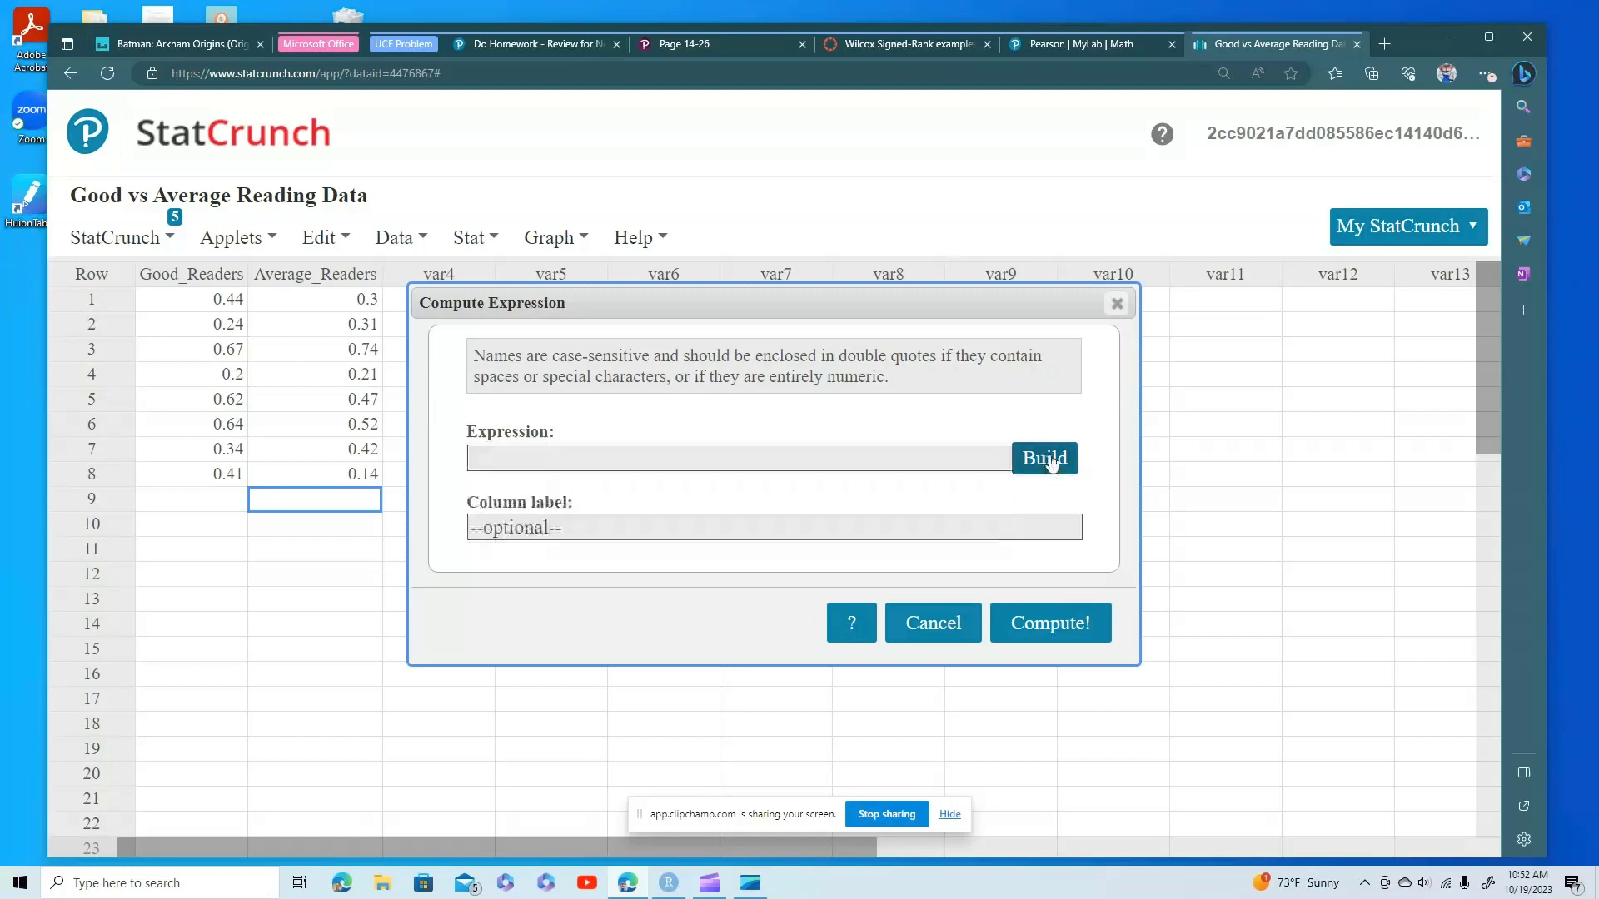
pyautogui.click(743, 327)
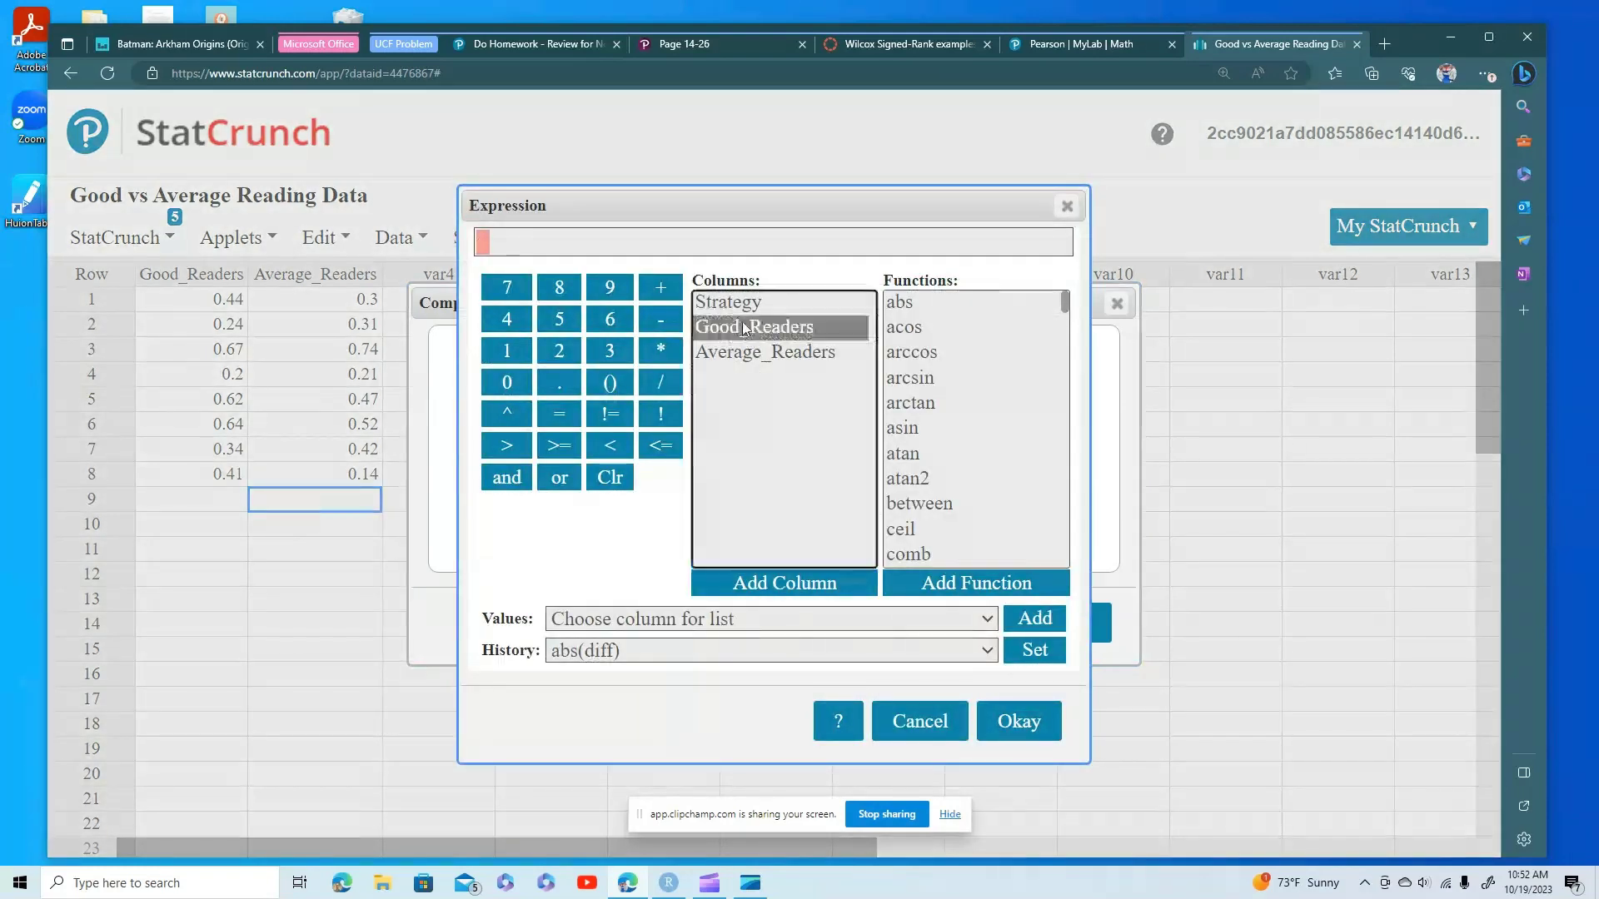
pyautogui.click(785, 583)
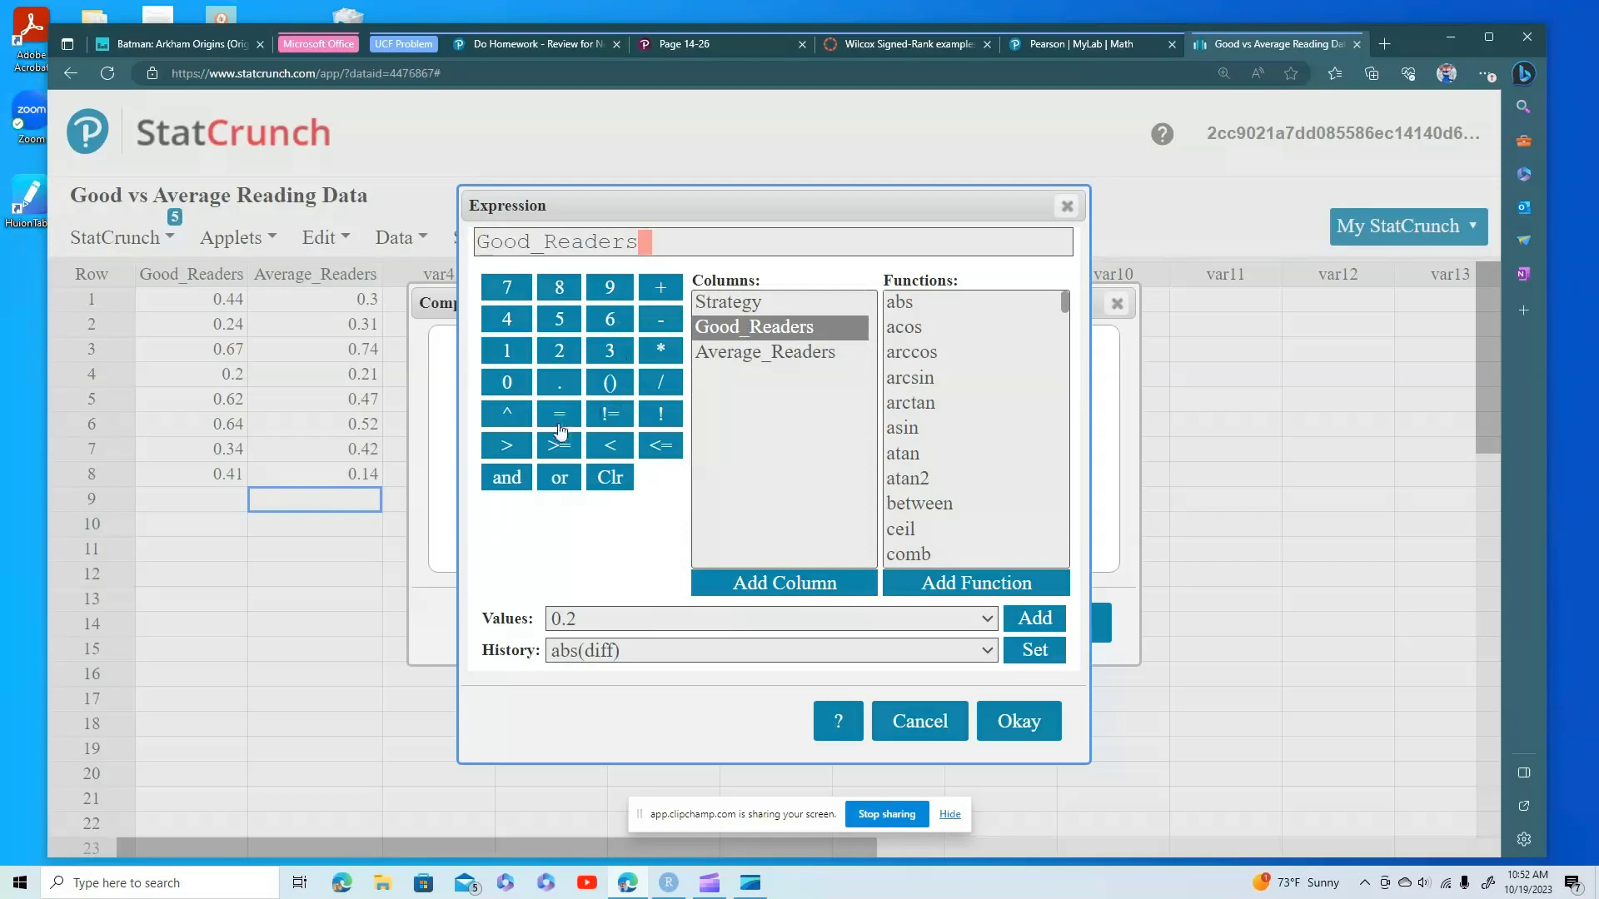
pyautogui.click(661, 320)
pyautogui.click(729, 351)
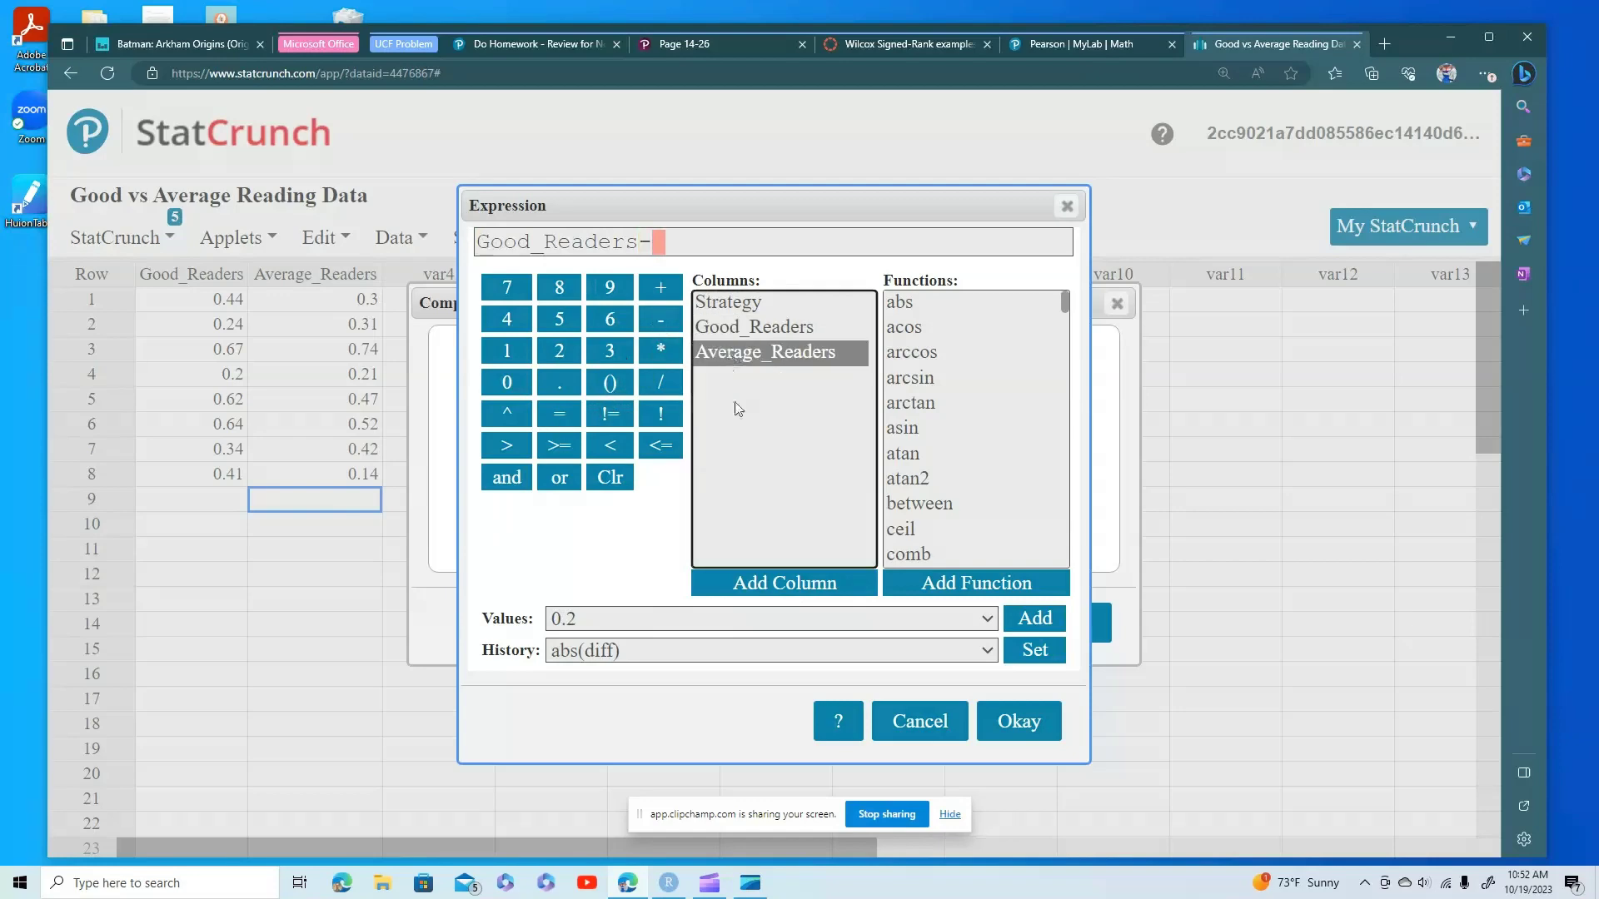
pyautogui.click(787, 582)
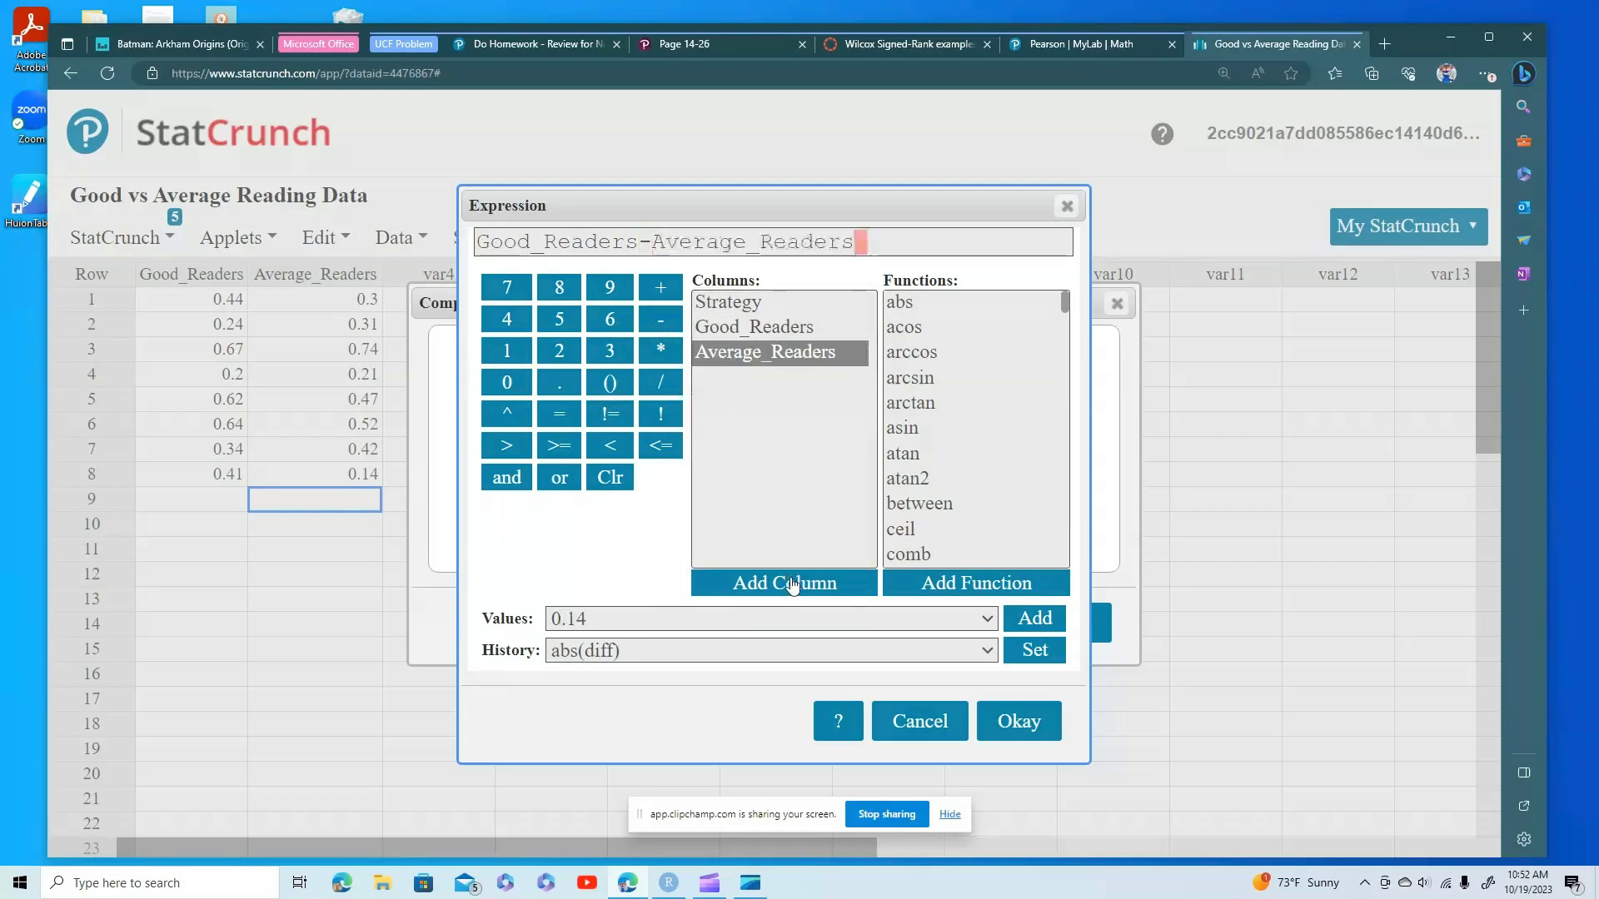
pyautogui.click(1014, 736)
pyautogui.click(561, 523)
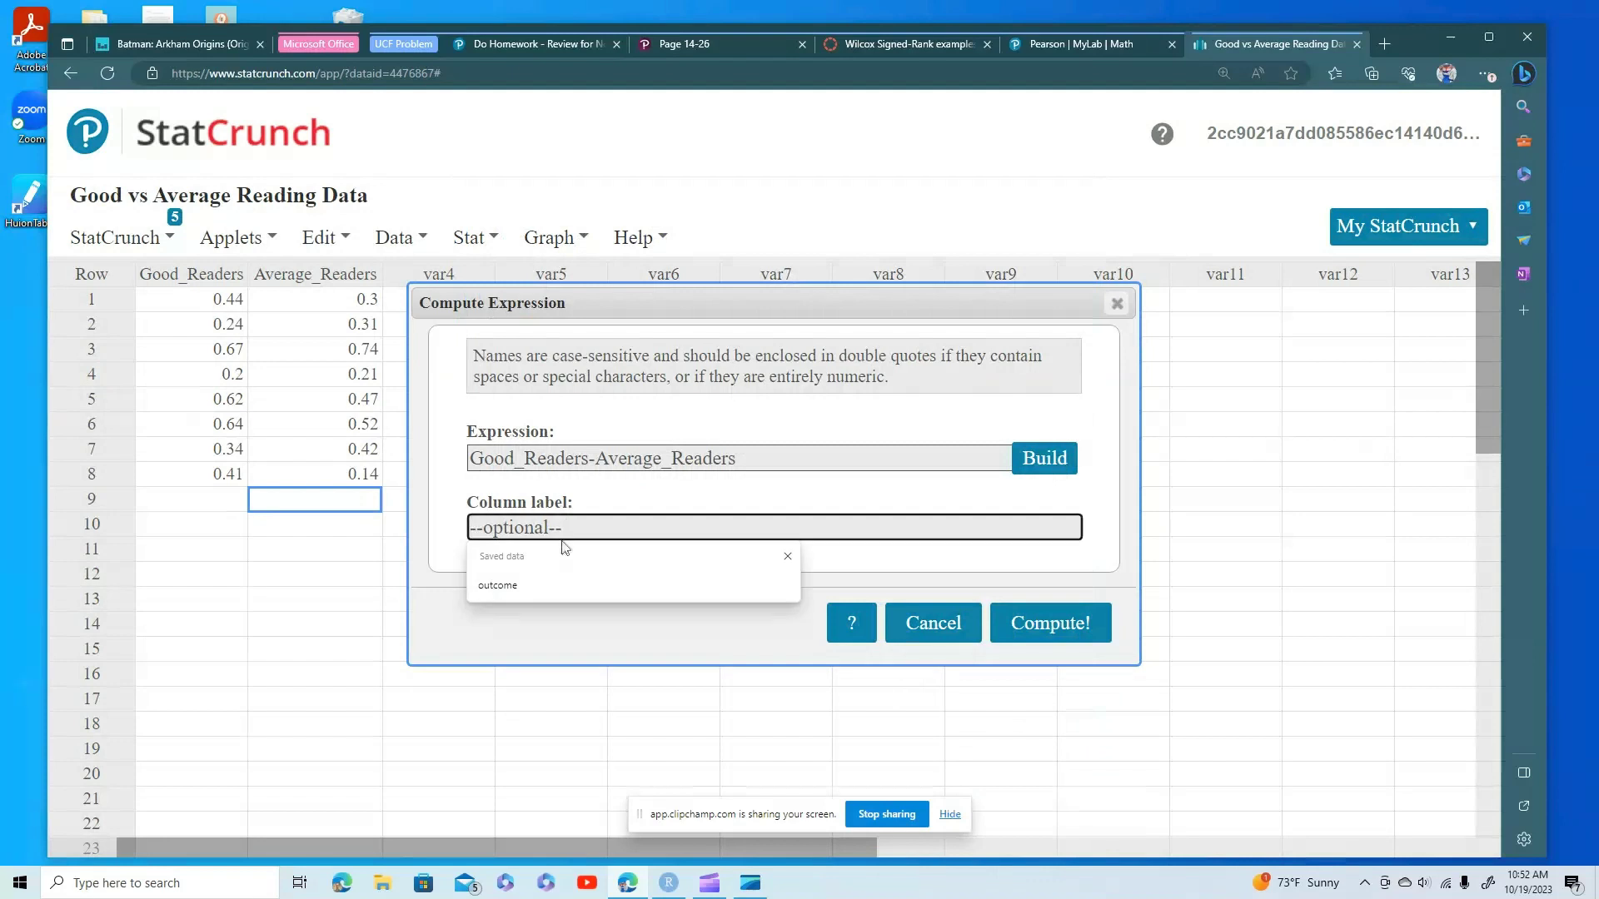
pyautogui.write('dif')
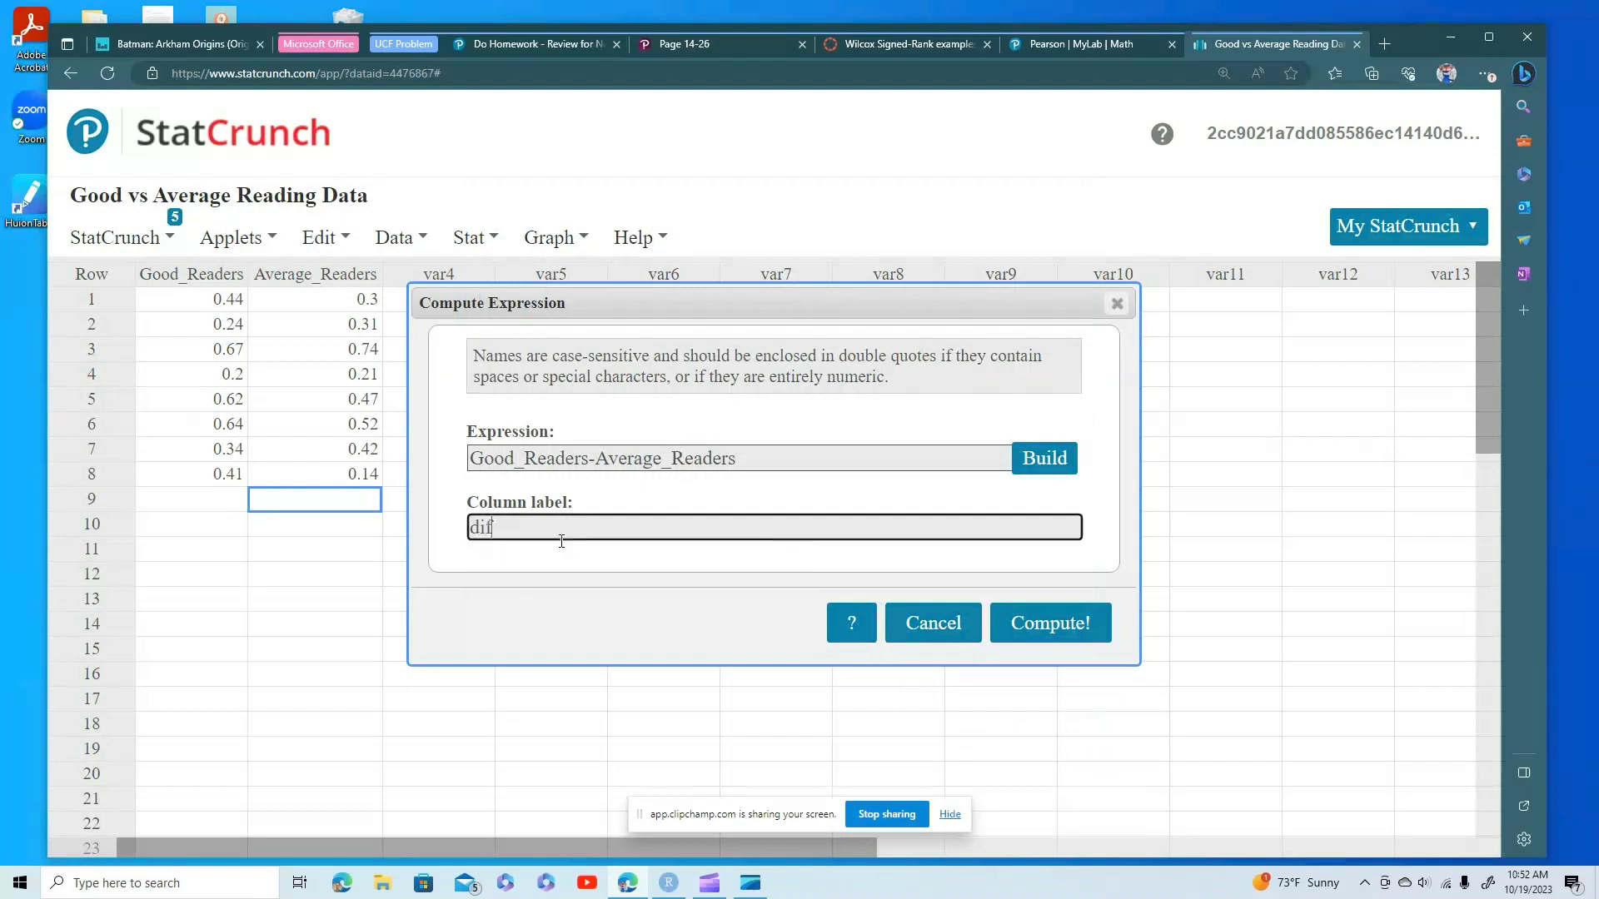
pyautogui.write('f')
pyautogui.click(1048, 624)
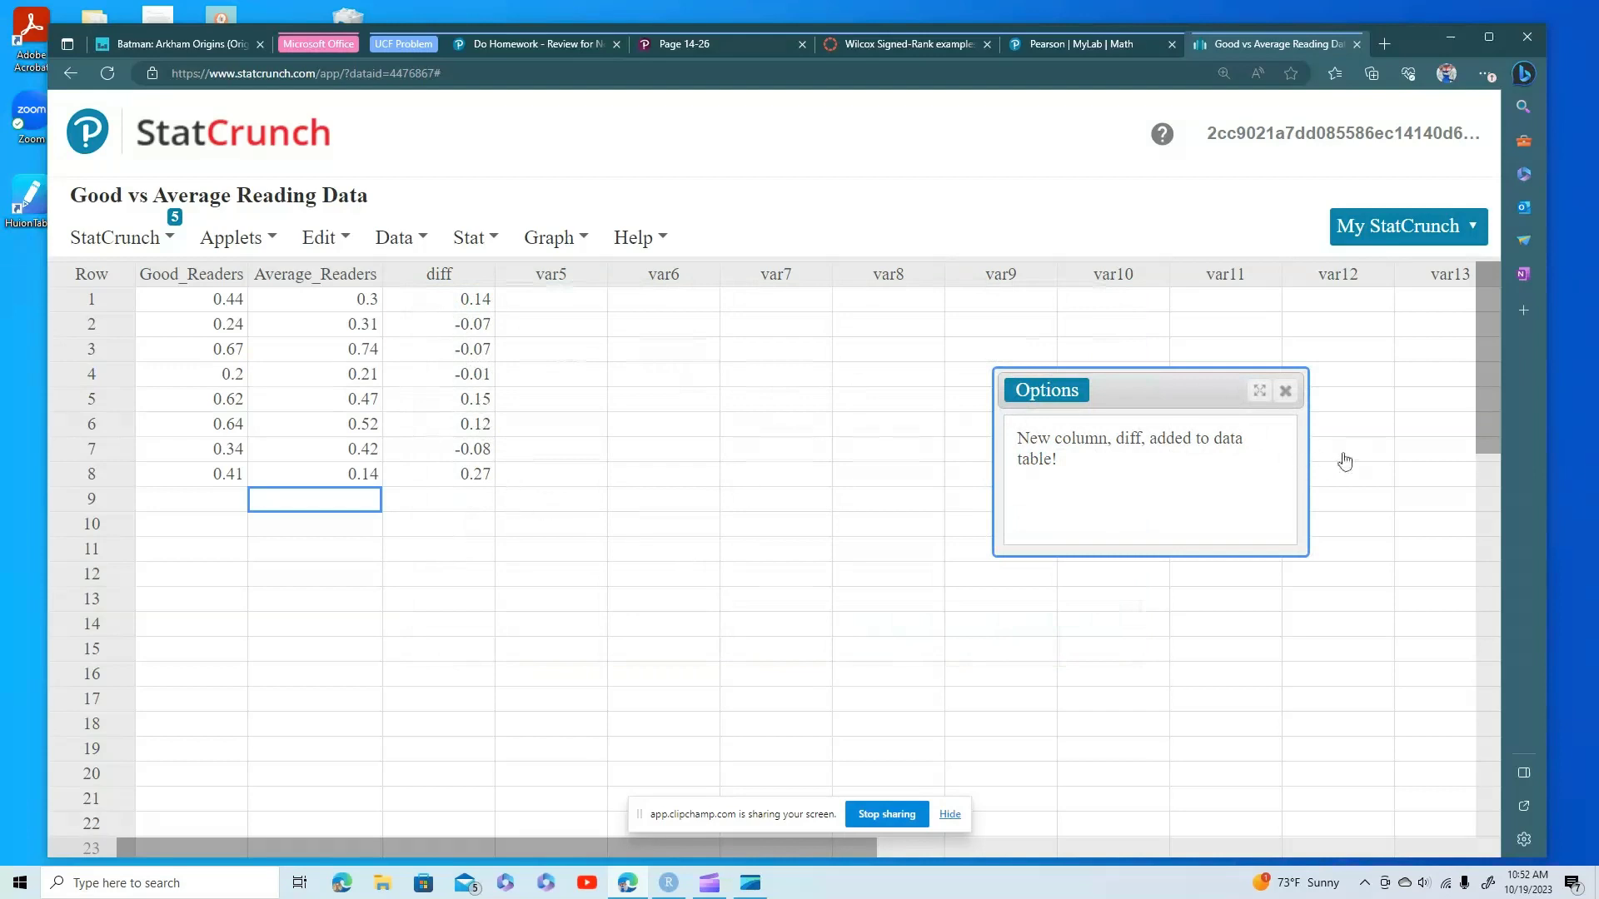
# Rename the first empty column to sign.
pyautogui.click(1285, 390)
pyautogui.click(551, 238)
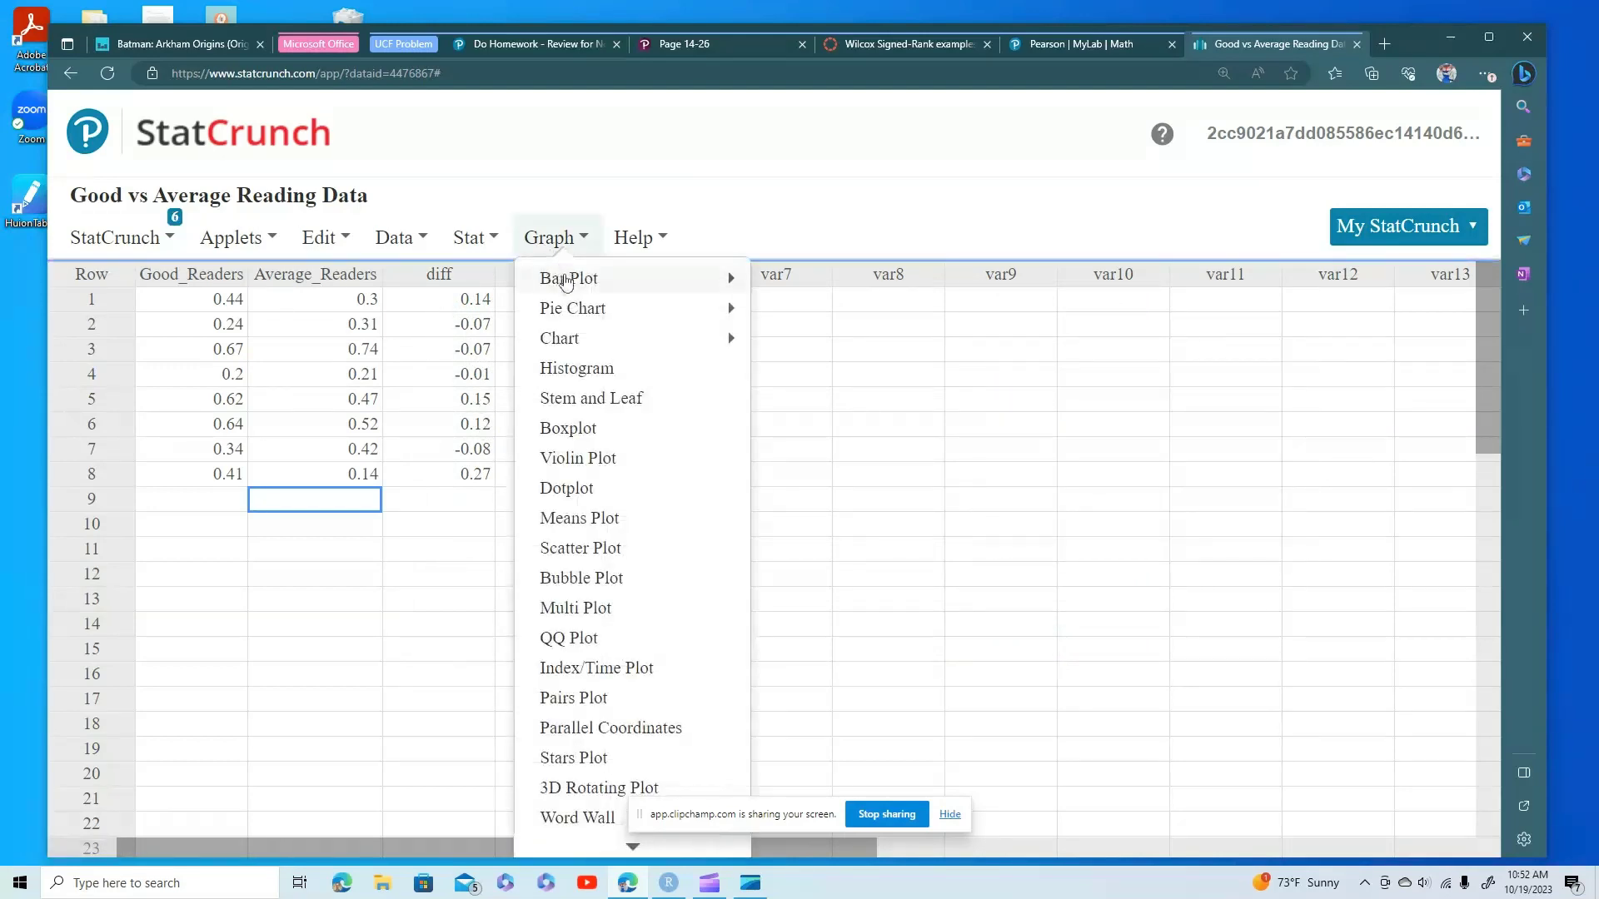
pyautogui.click(570, 281)
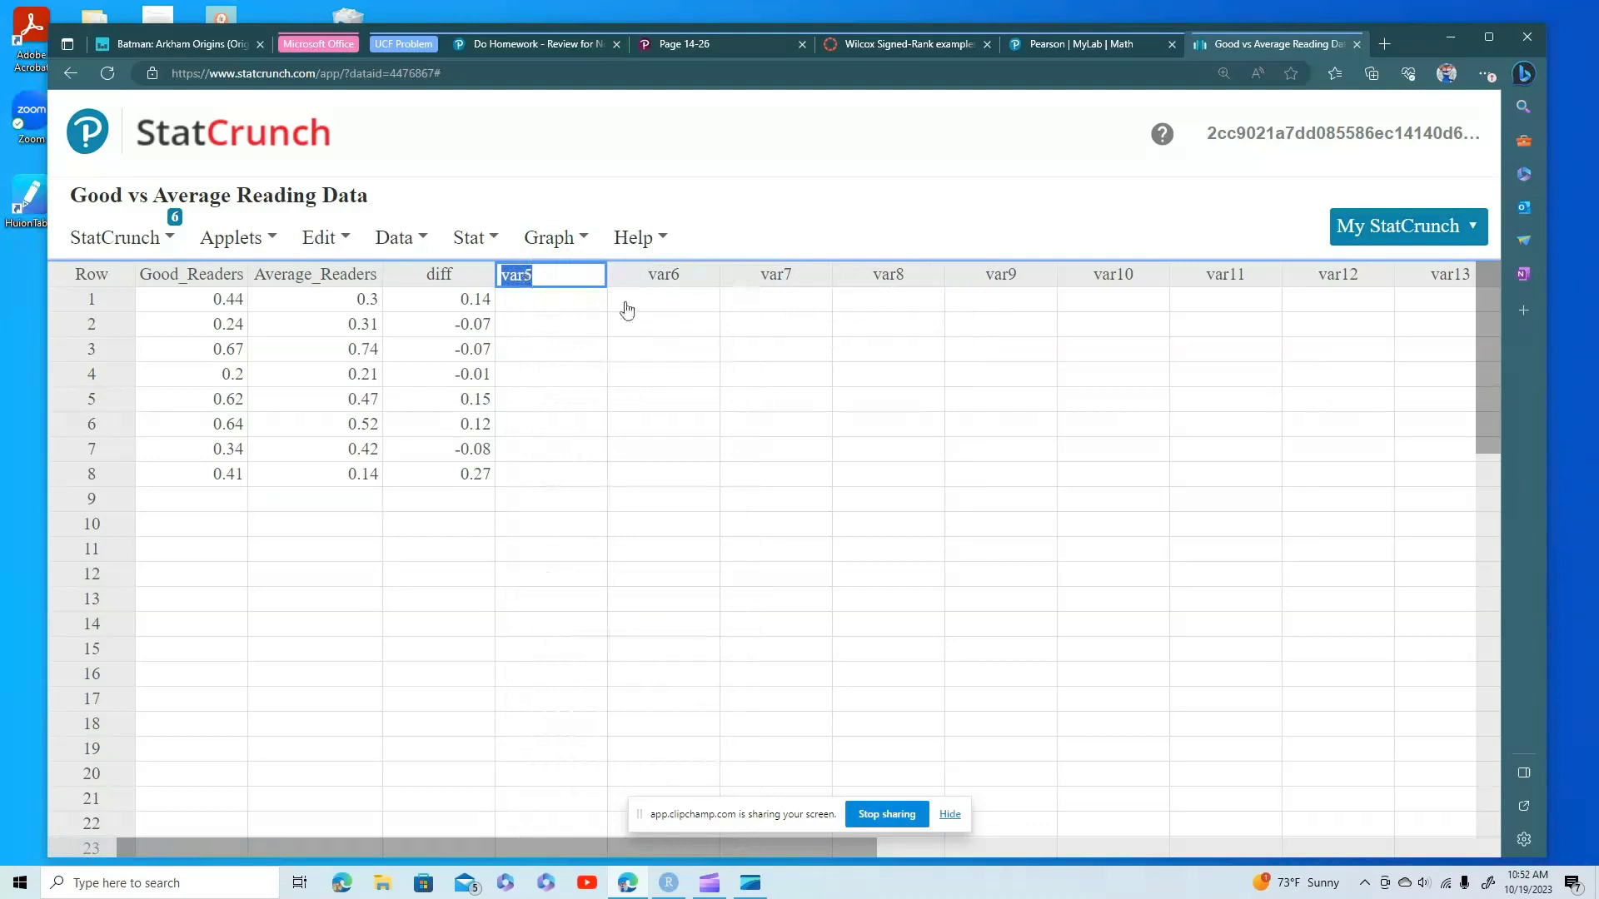
pyautogui.write('sign')
pyautogui.press('Return')
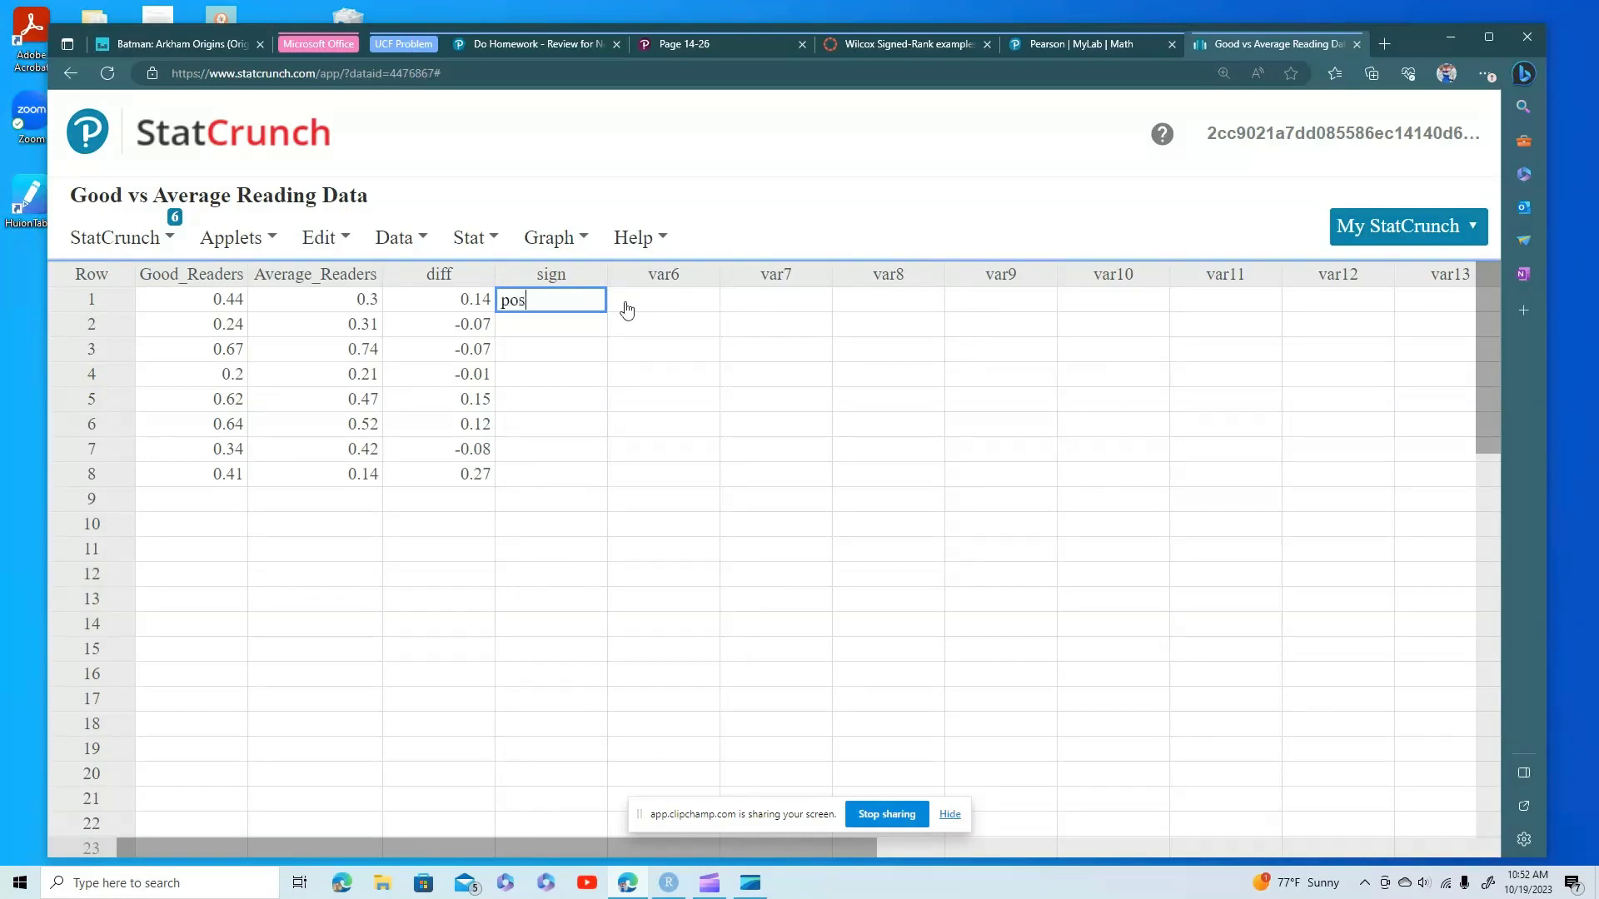
# Enter pos, neg, neg, neg, pos, pos, neg, pos in the eight sign rows.
pyautogui.press('Return')
pyautogui.write('ne')
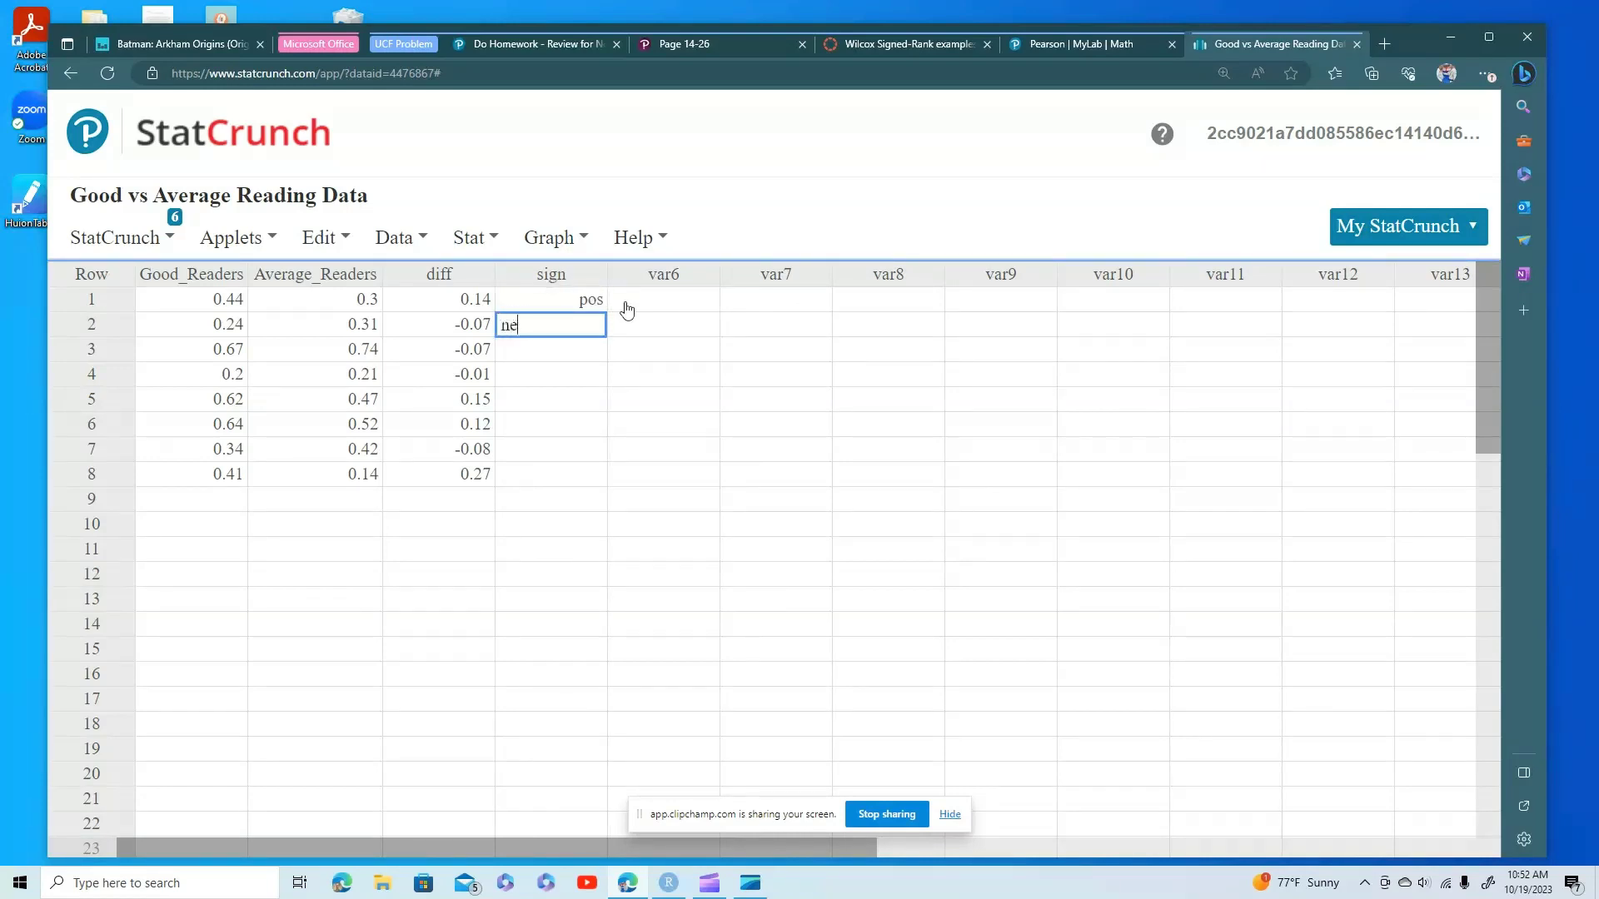
pyautogui.write('g')
pyautogui.press('Return')
pyautogui.write('neg')
pyautogui.press('Return')
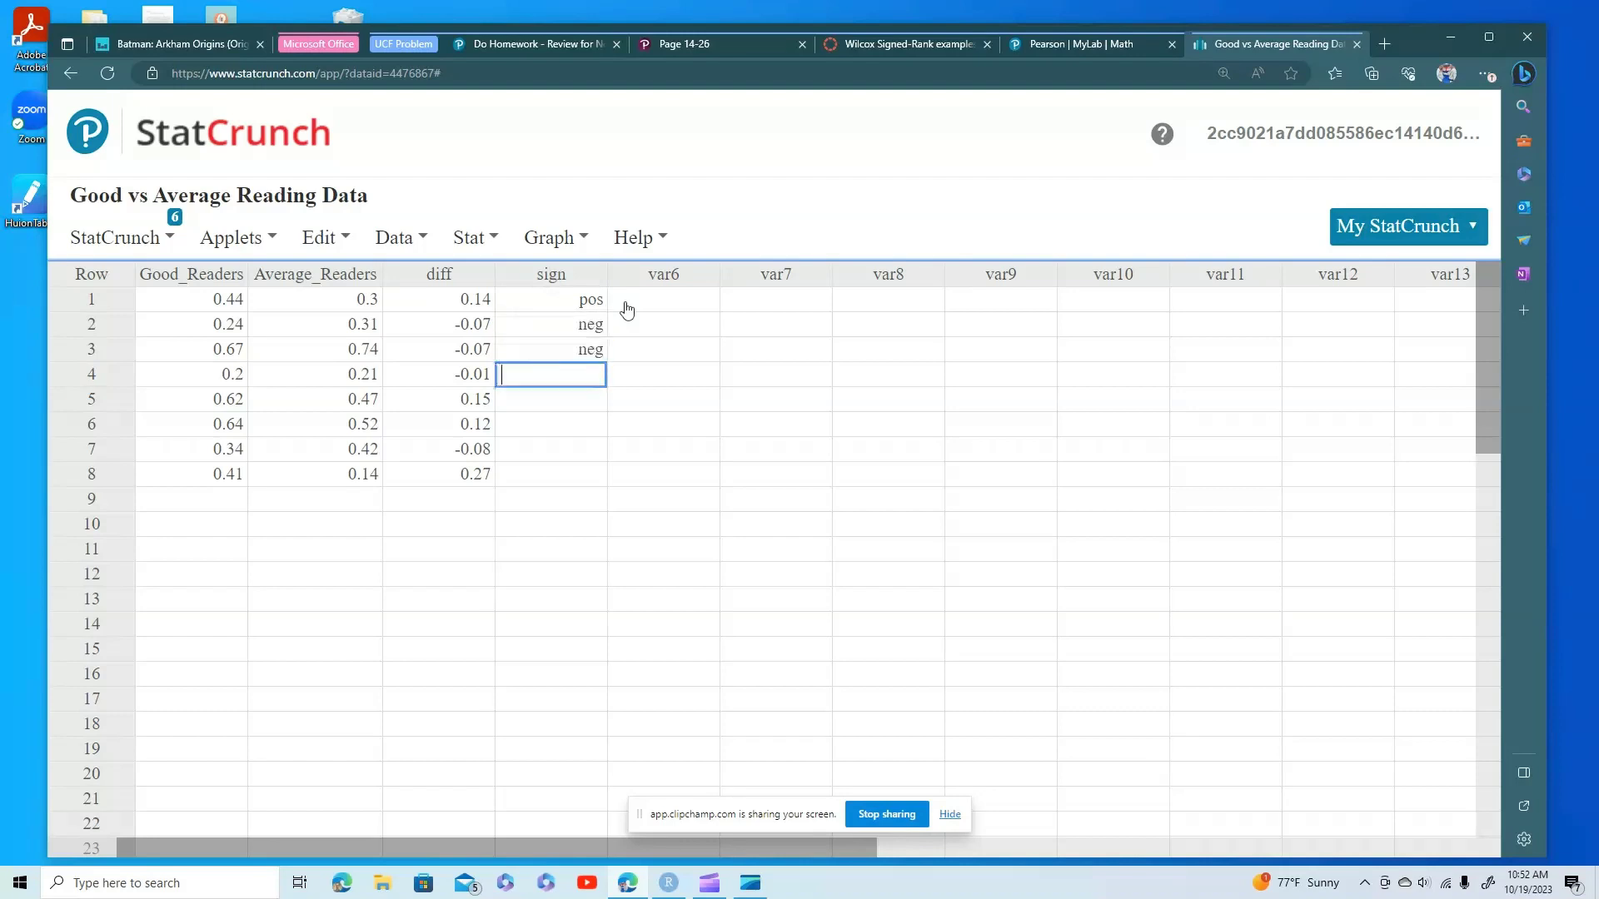
pyautogui.write('neg')
pyautogui.press('Return')
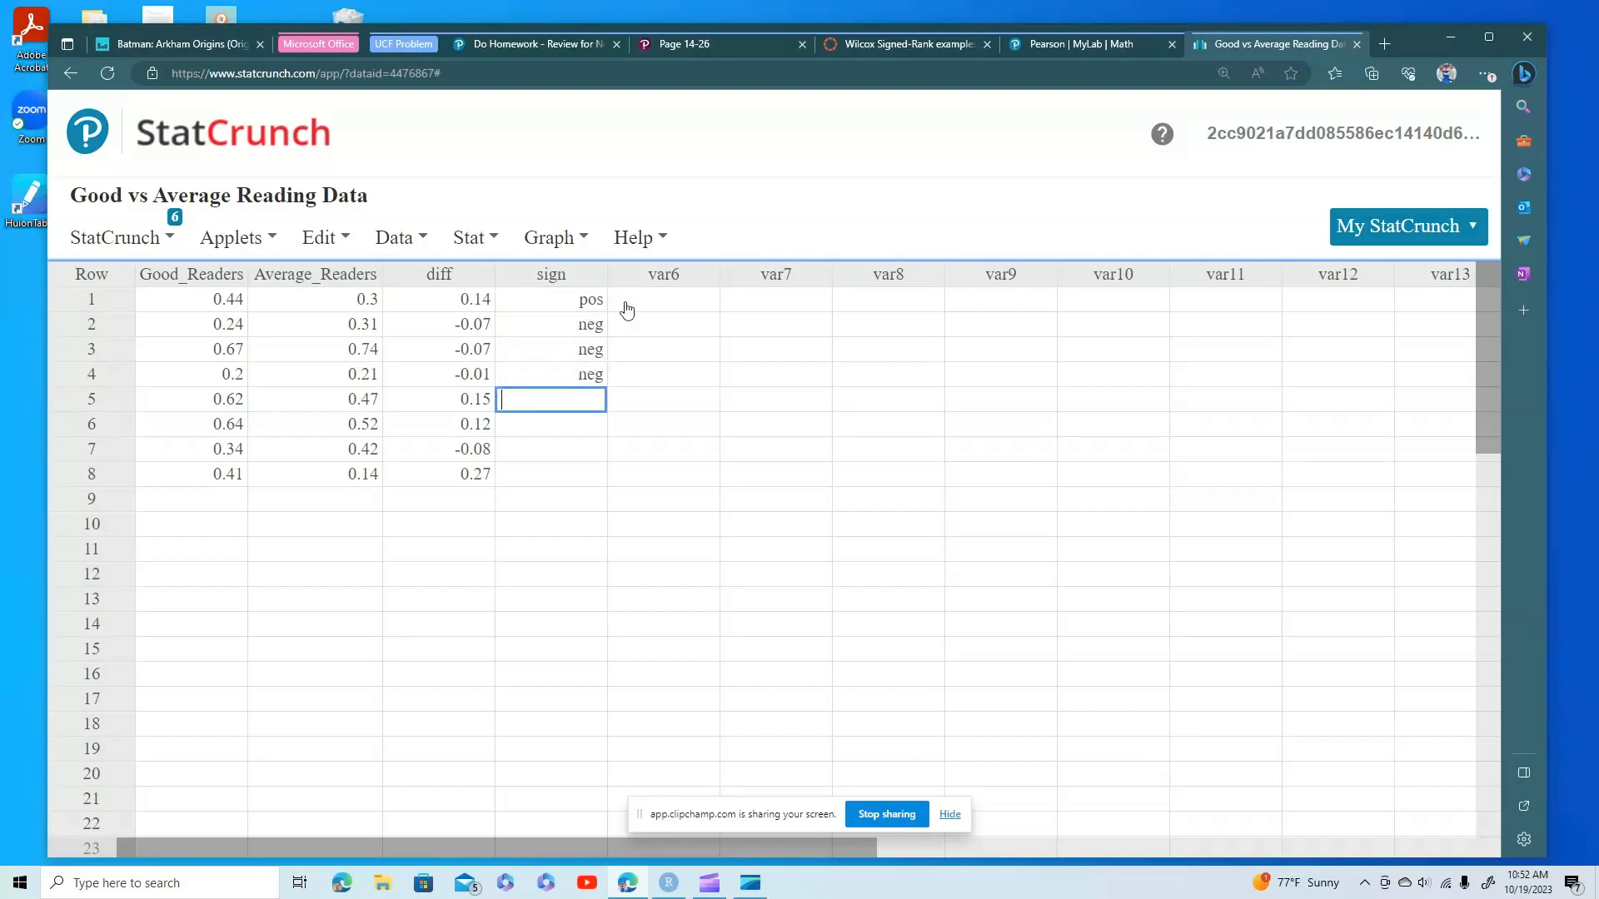
pyautogui.press('Return')
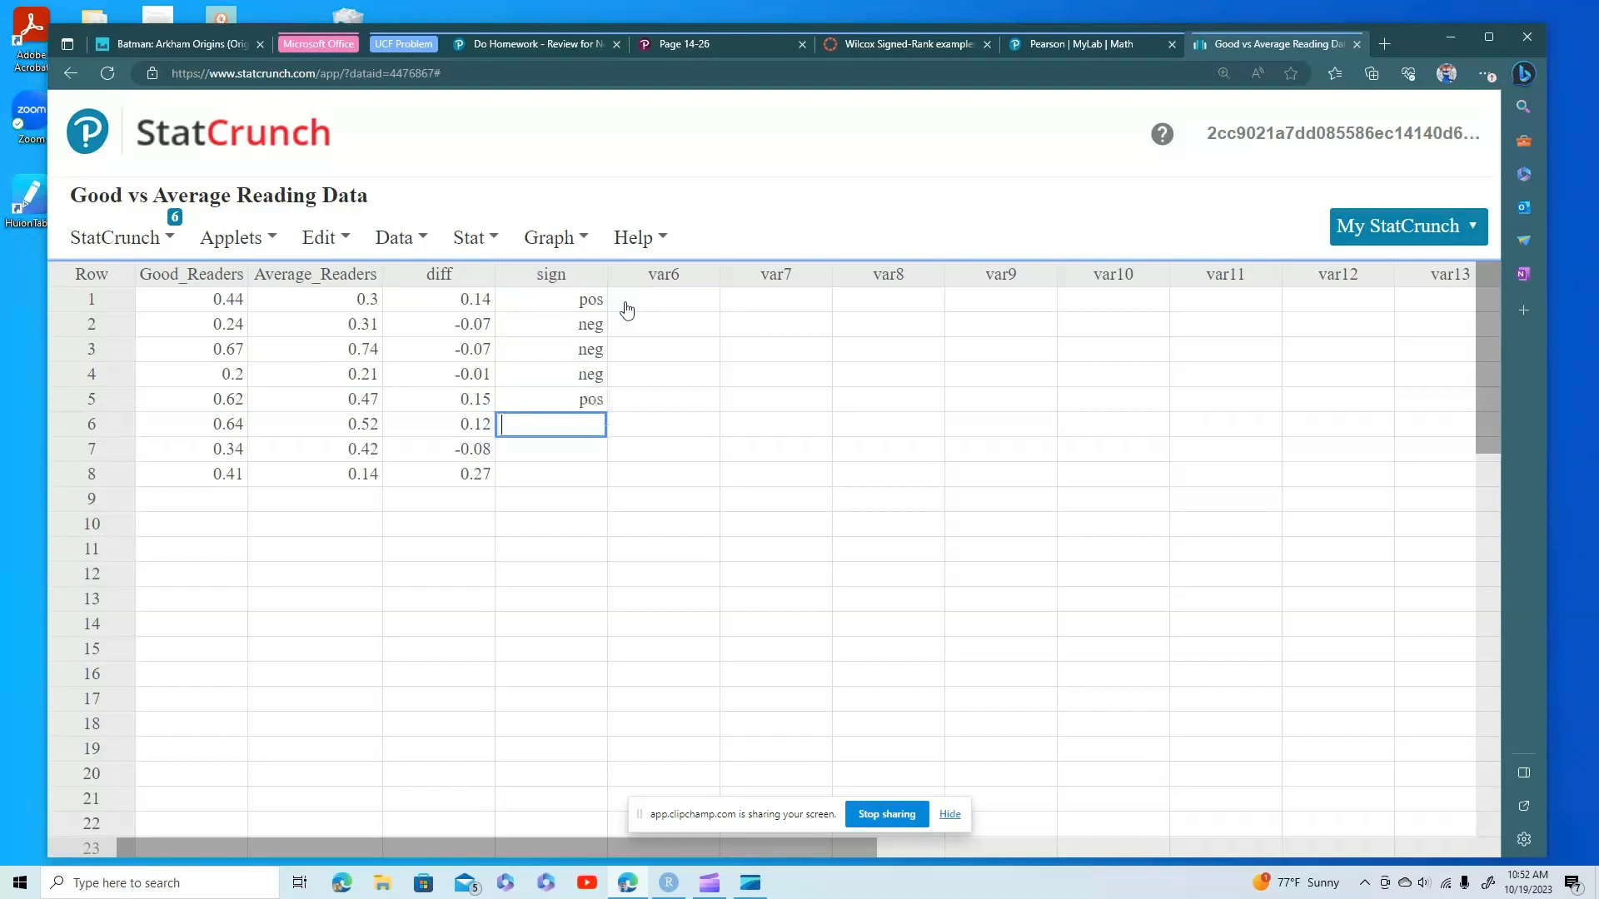
pyautogui.write('pos')
pyautogui.press('Return')
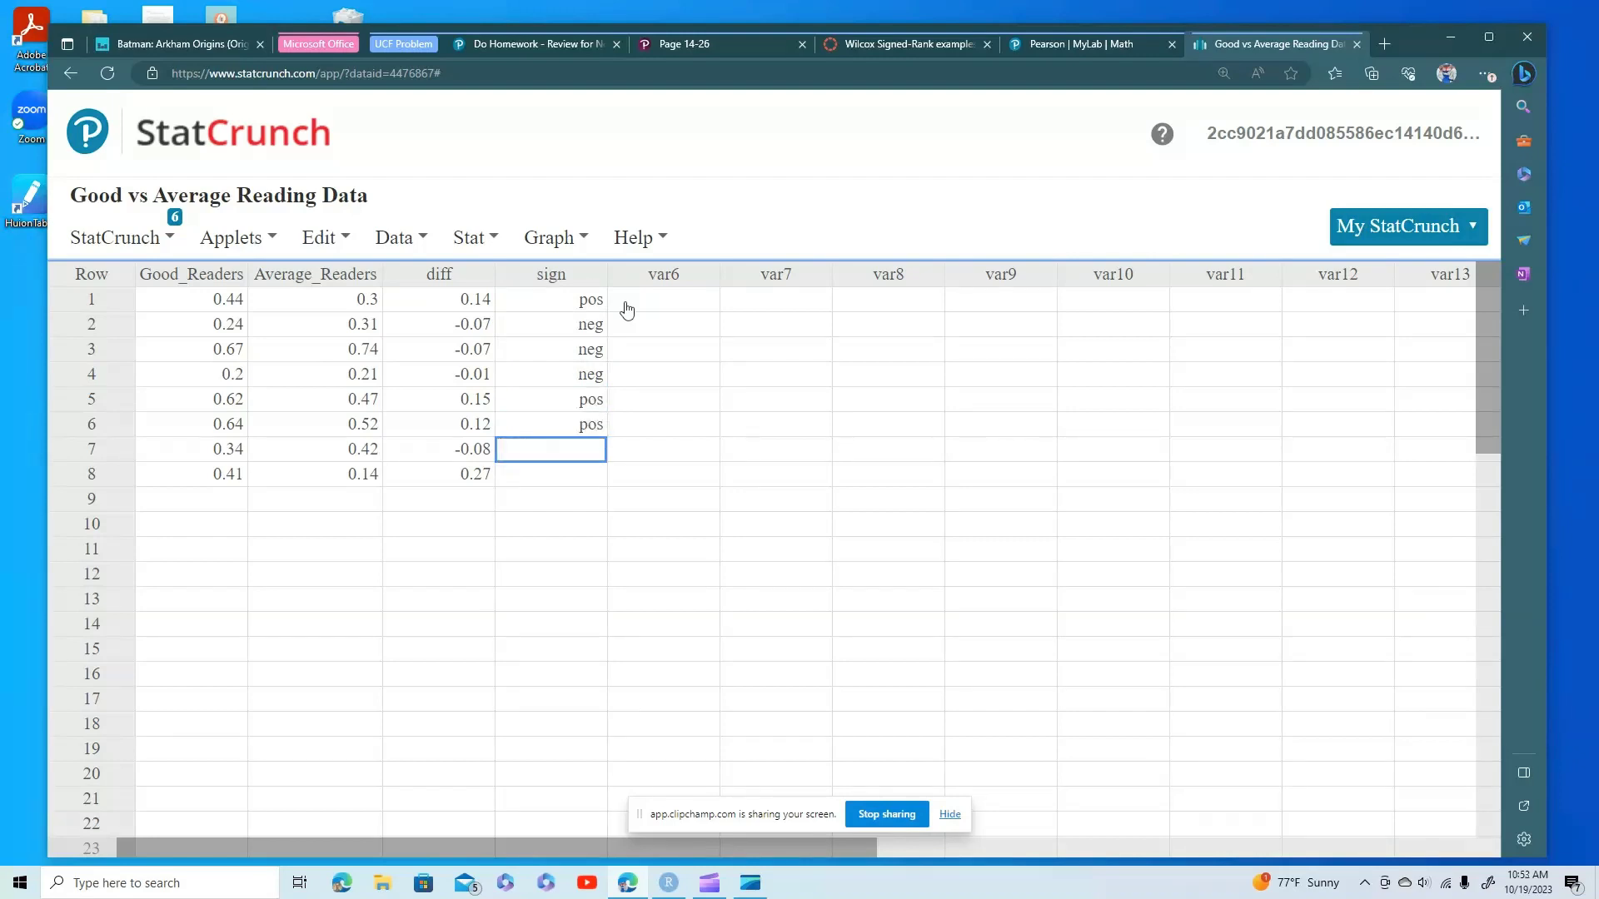
pyautogui.press('Return')
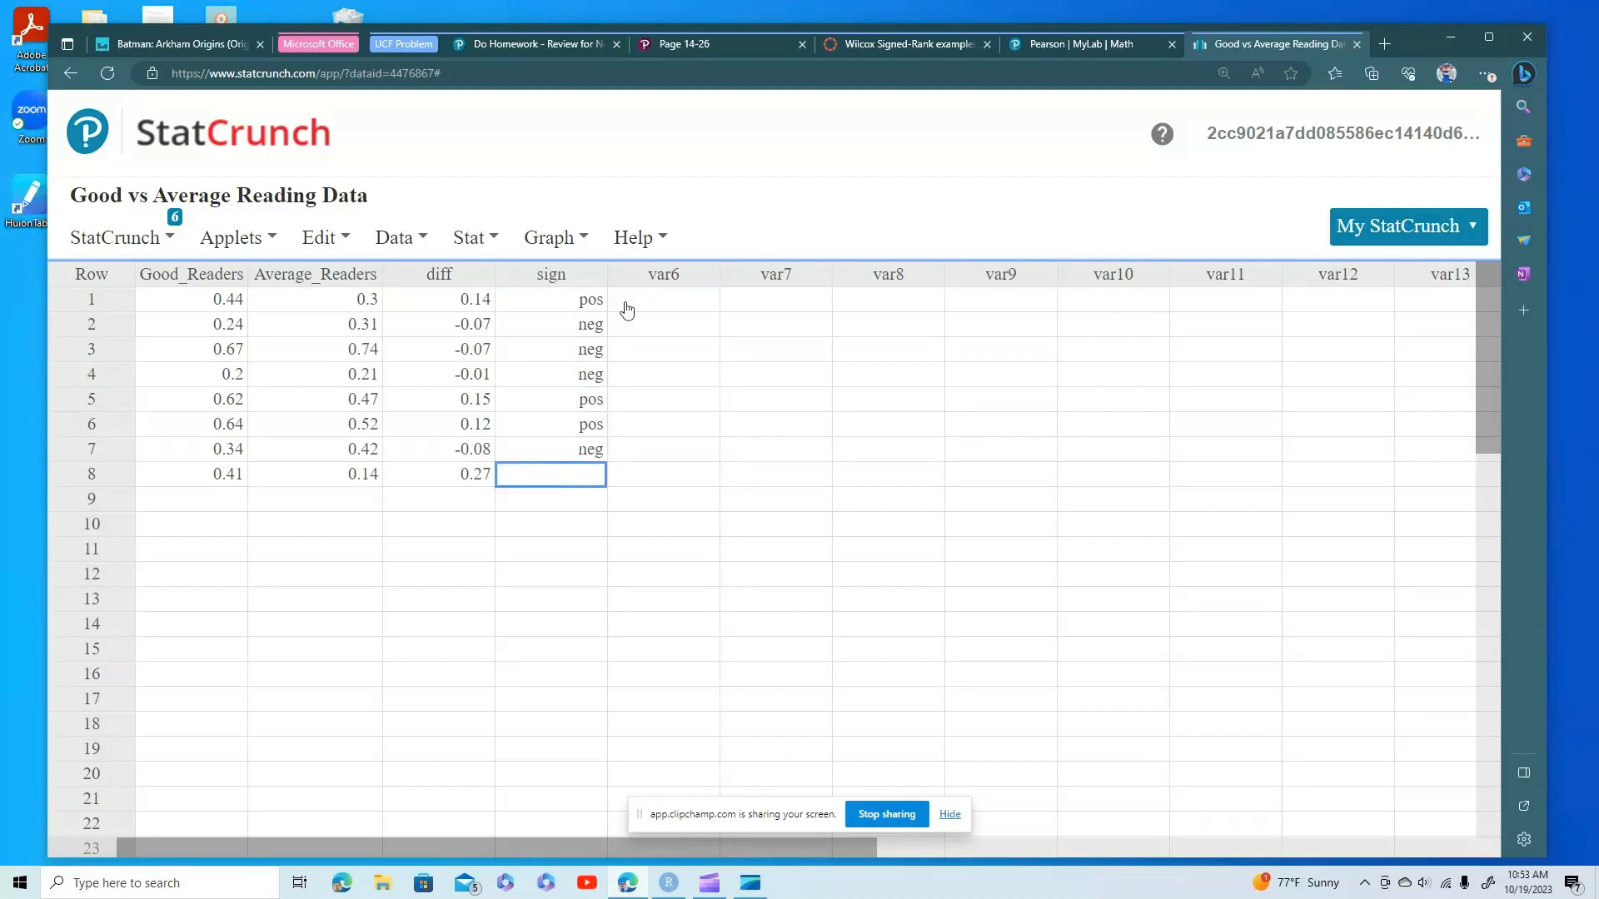
pyautogui.press('Return')
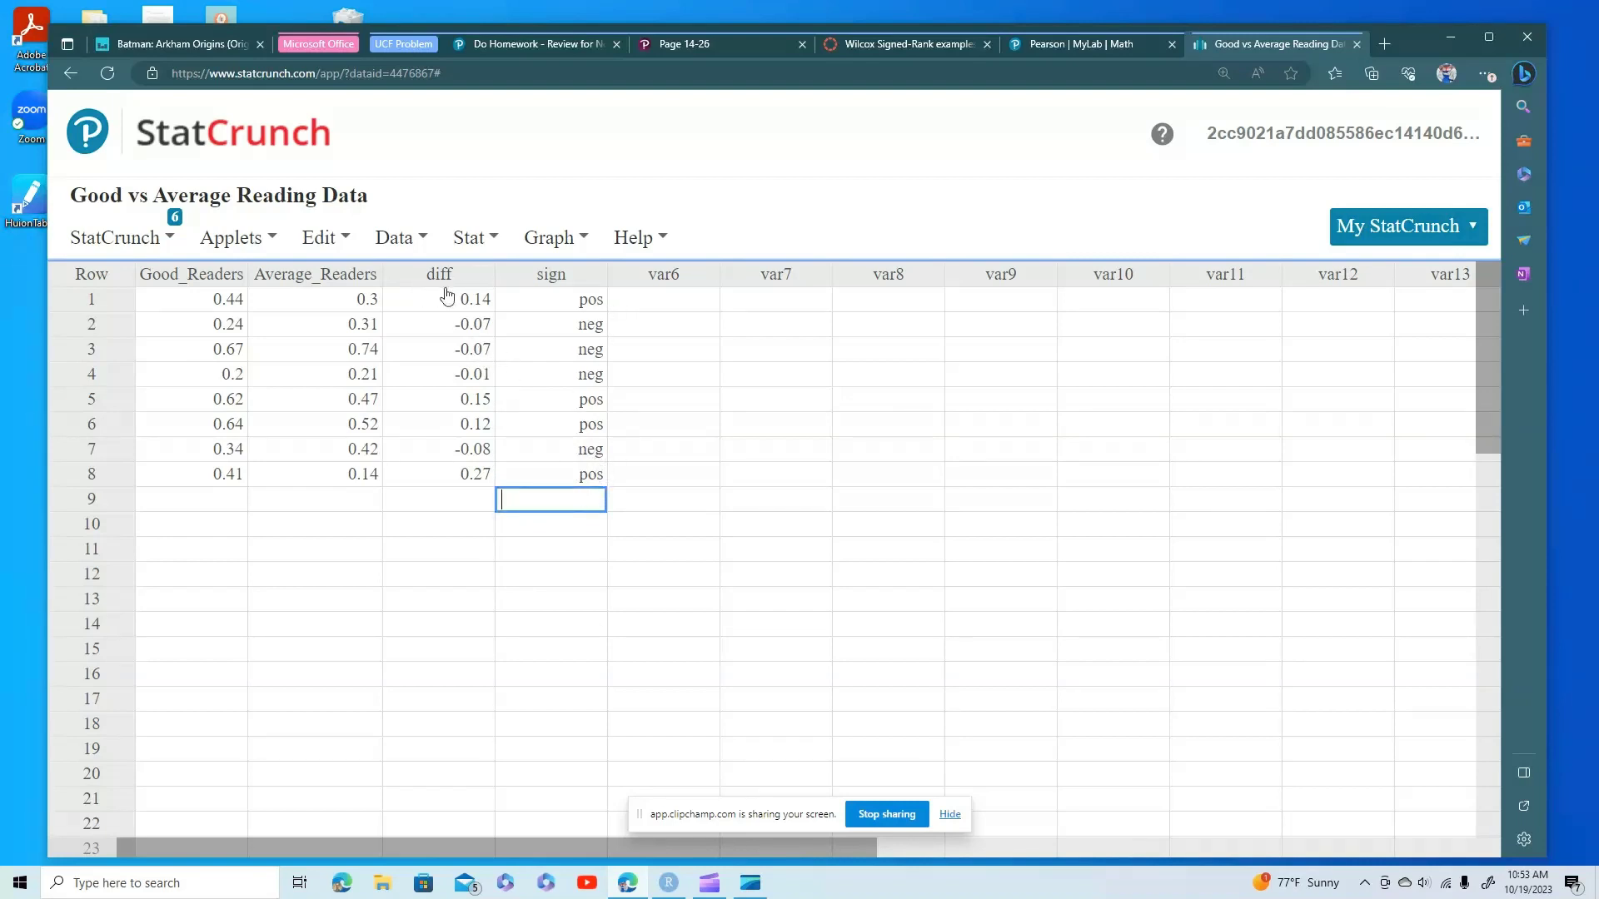
# Compute an abs(diff) column giving 0.14, 0.07, 0.07, 0.01, 0.15, 0.12, 0.08, 0.27.
pyautogui.click(401, 238)
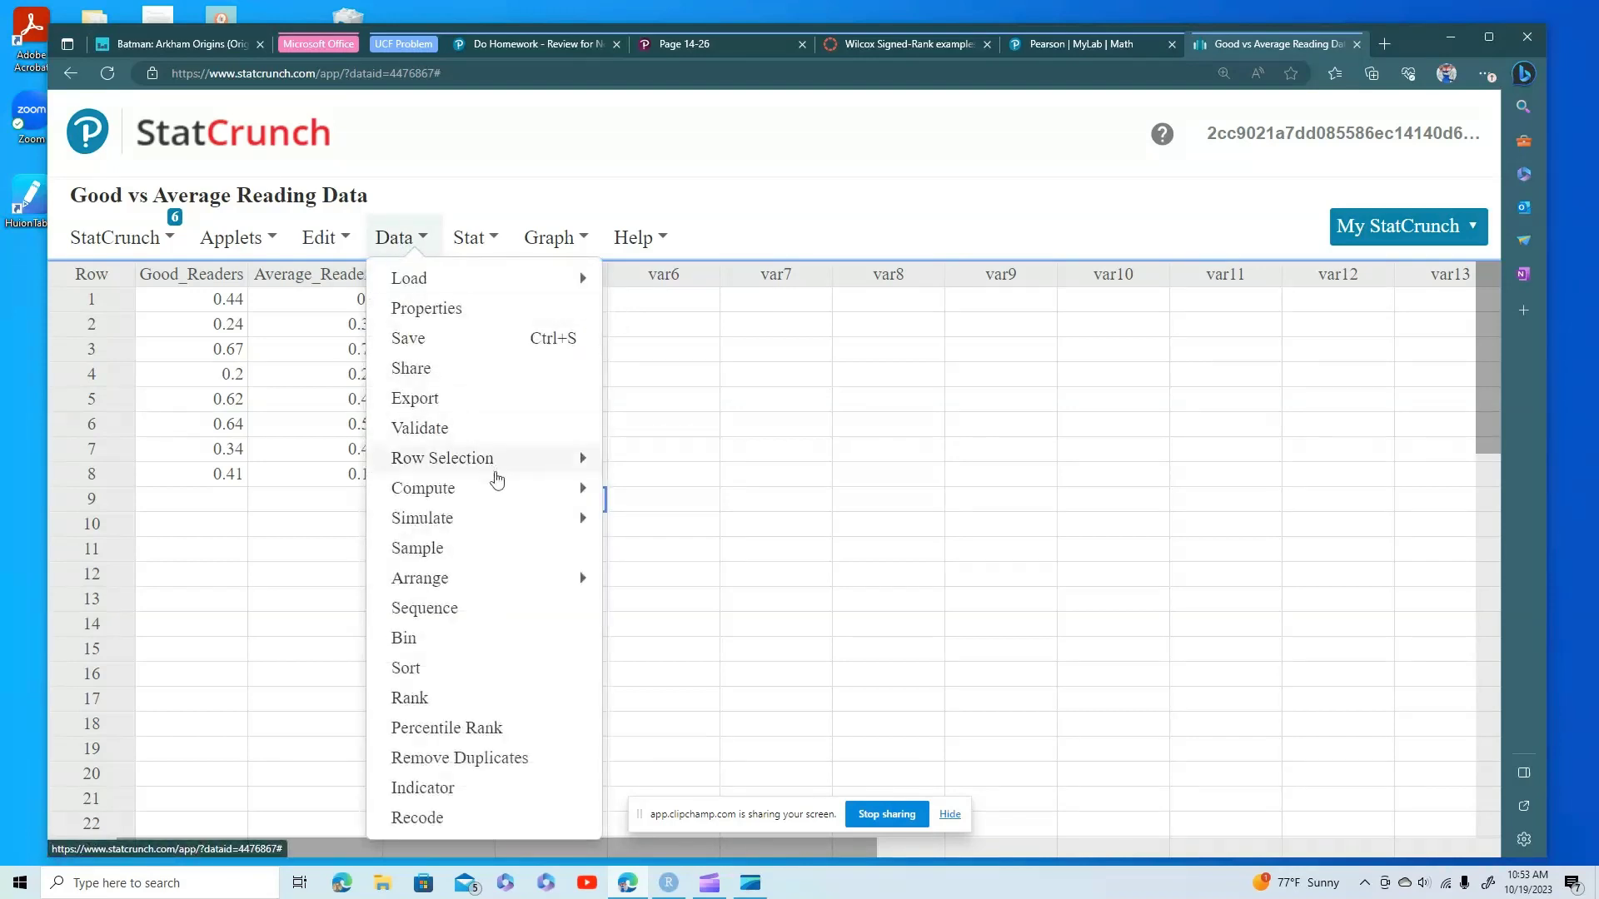
pyautogui.moveTo(553, 500)
pyautogui.click(667, 496)
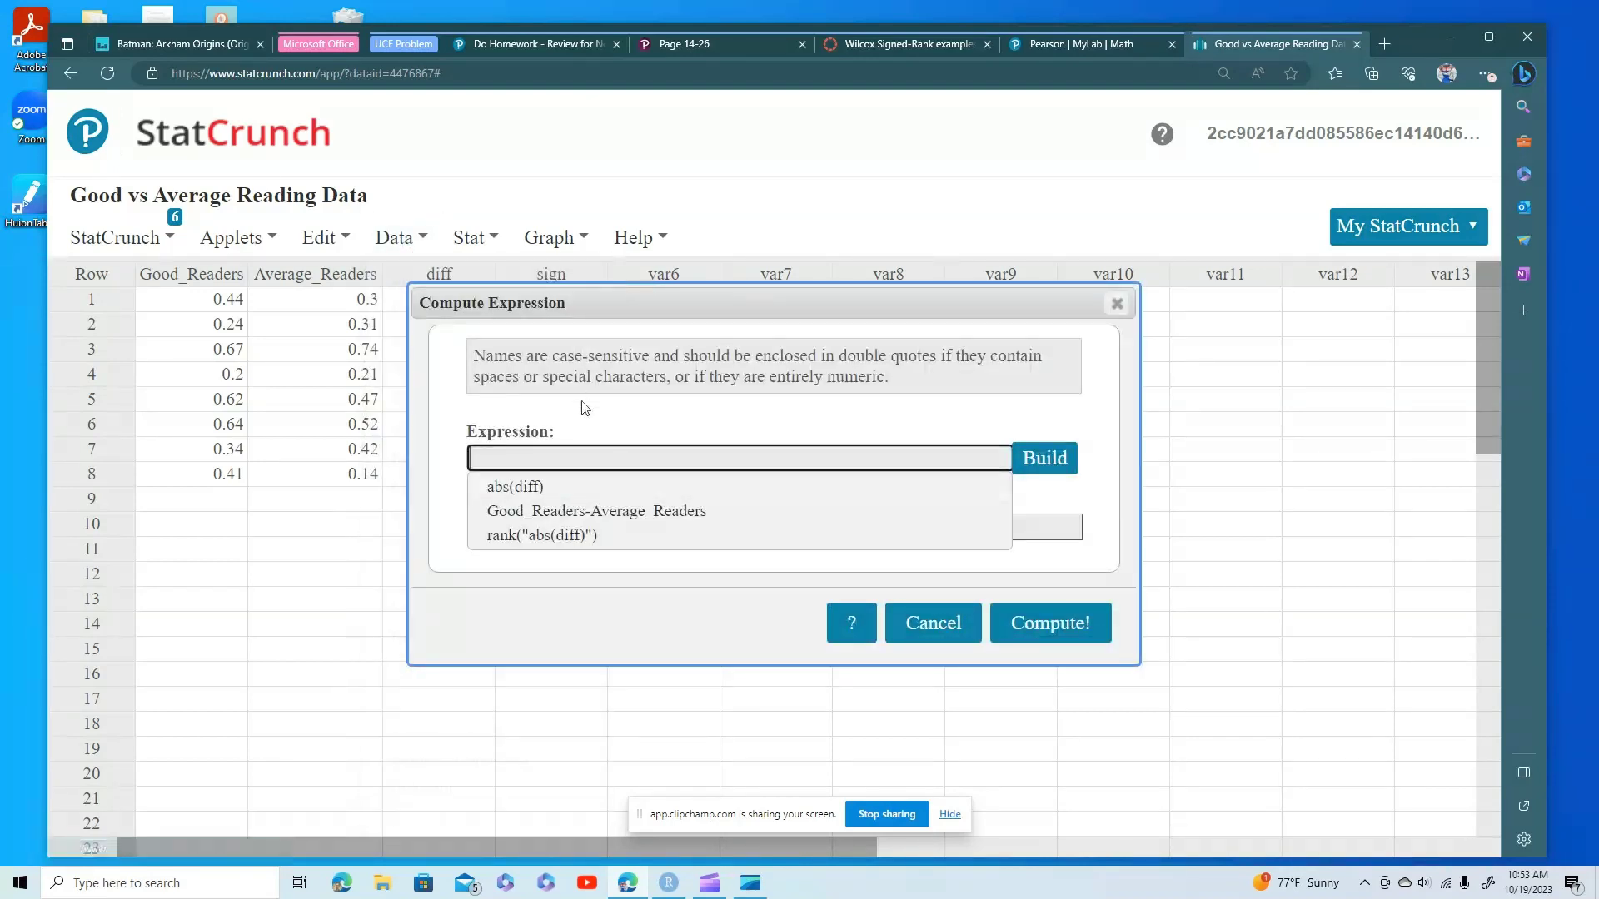
pyautogui.click(1041, 461)
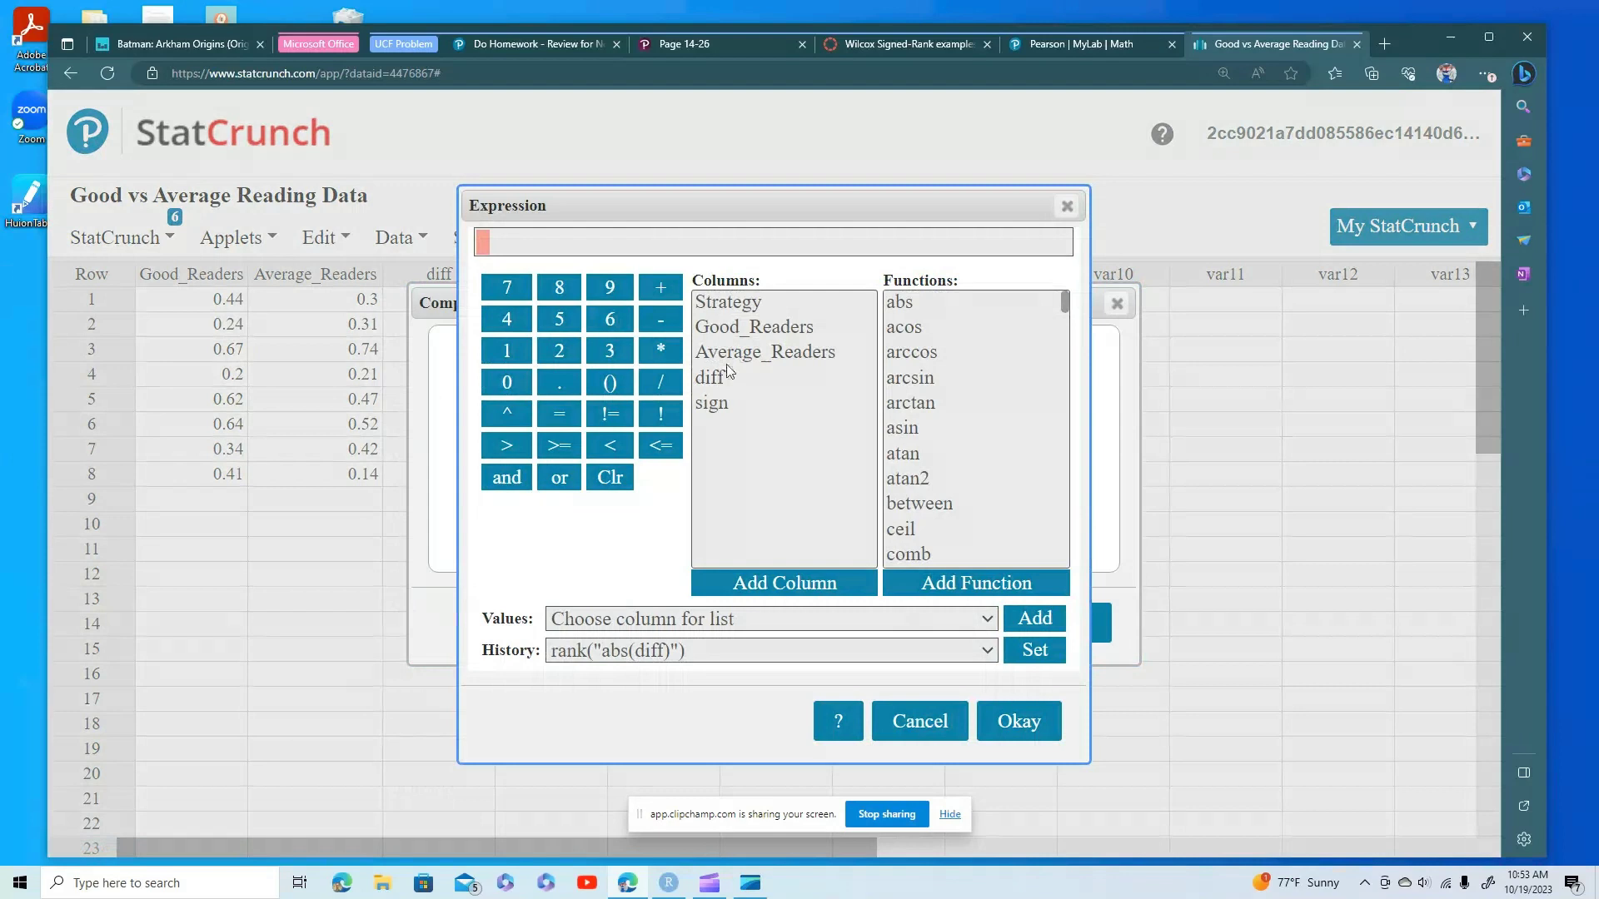
pyautogui.write('abs (')
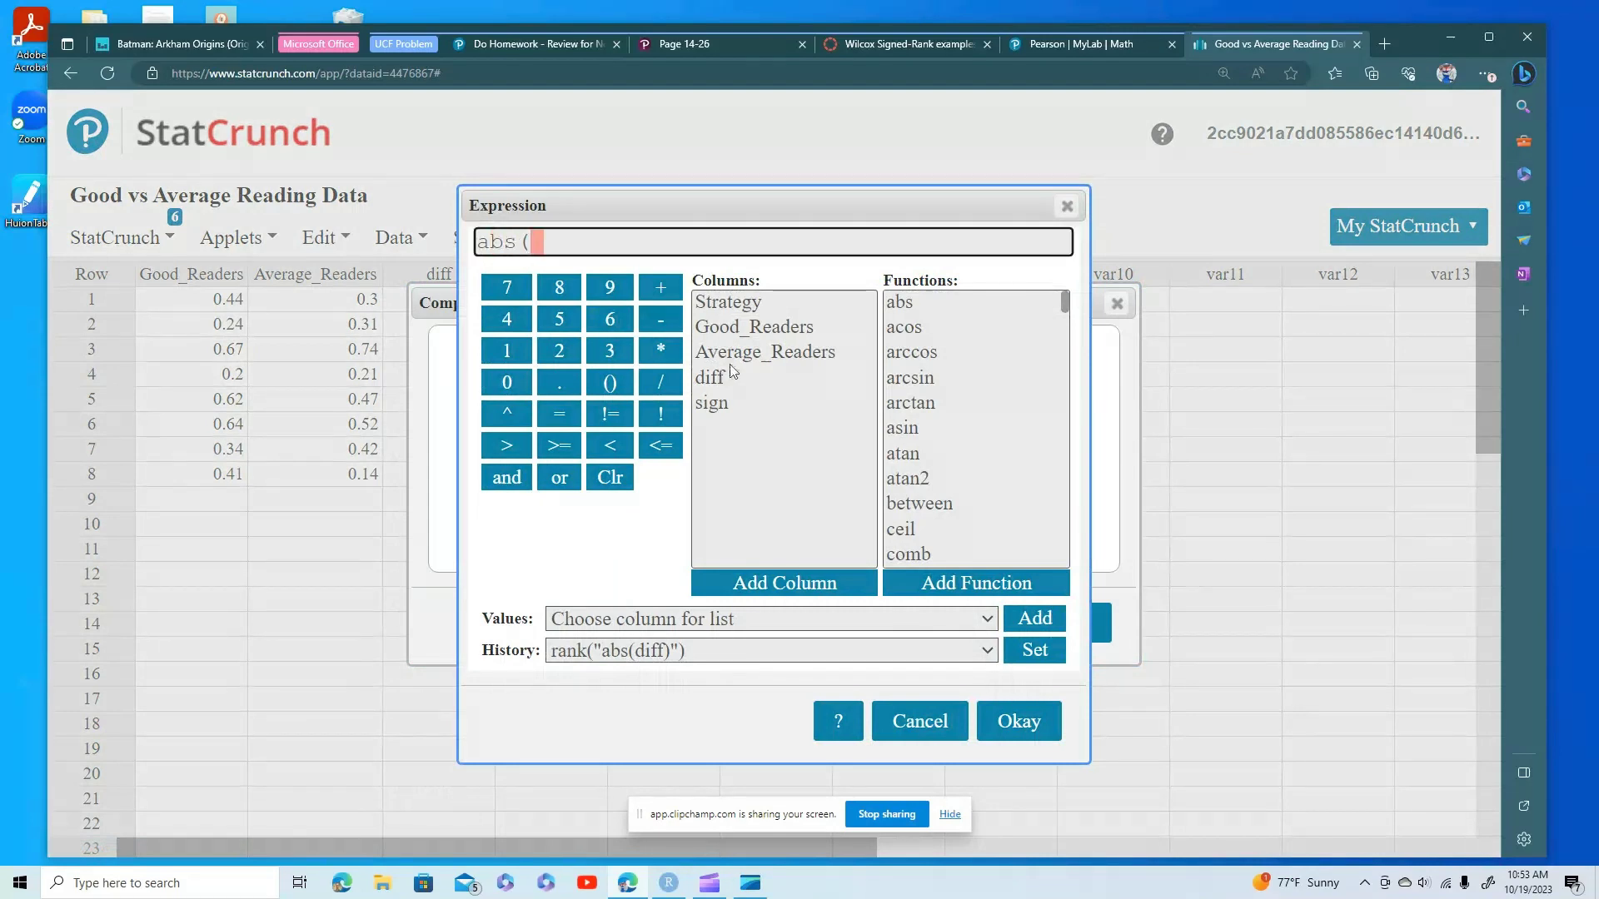
pyautogui.click(721, 380)
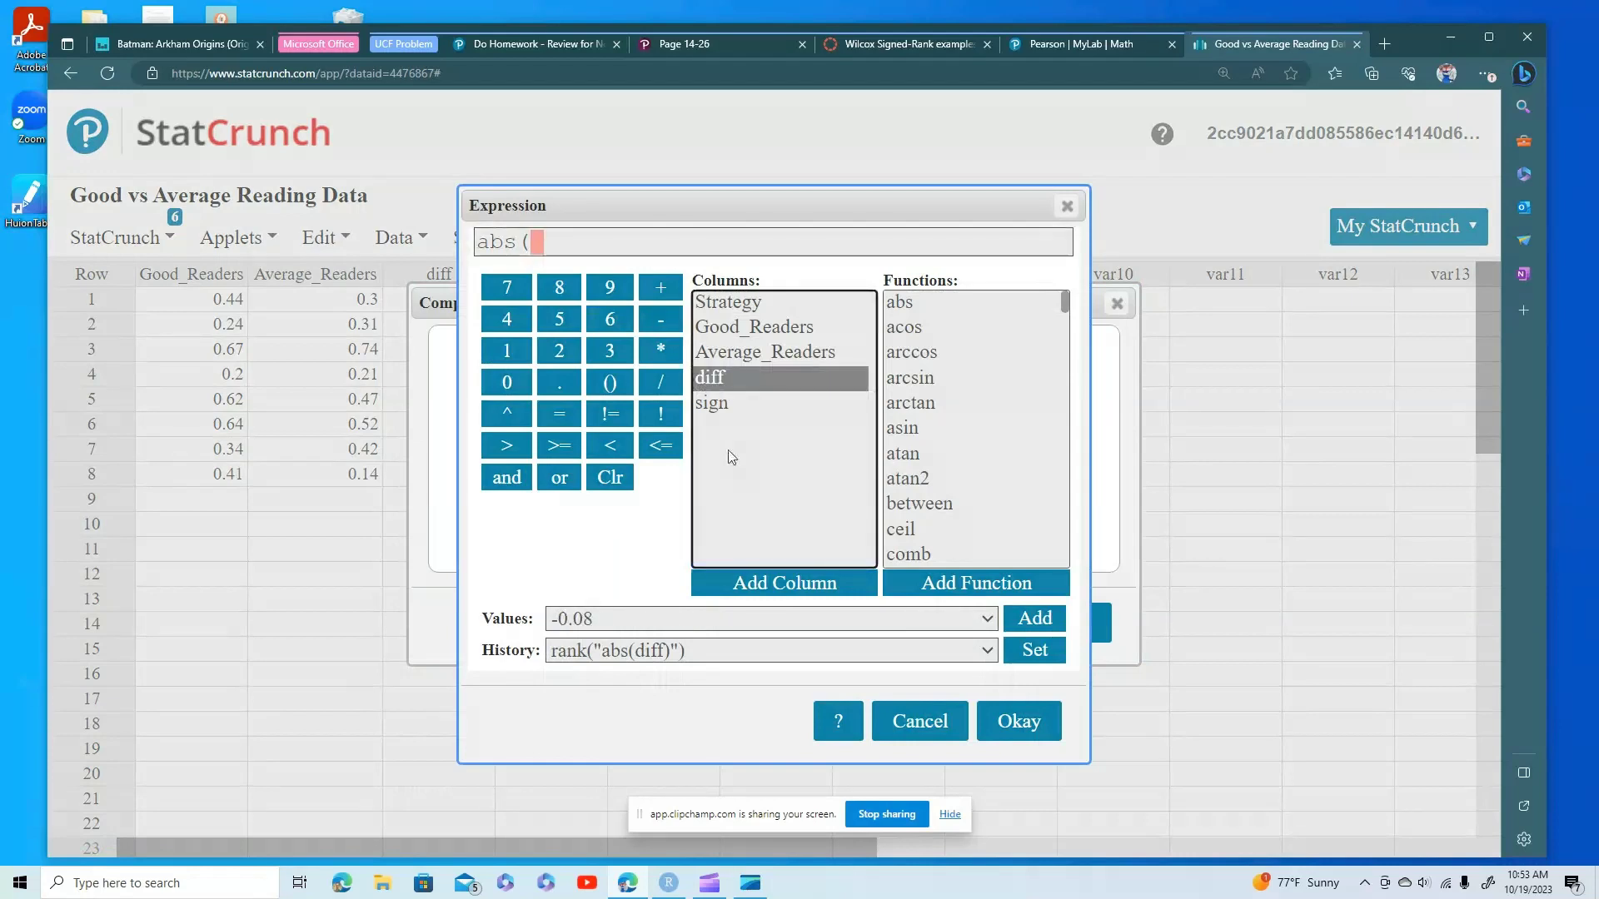
pyautogui.click(793, 585)
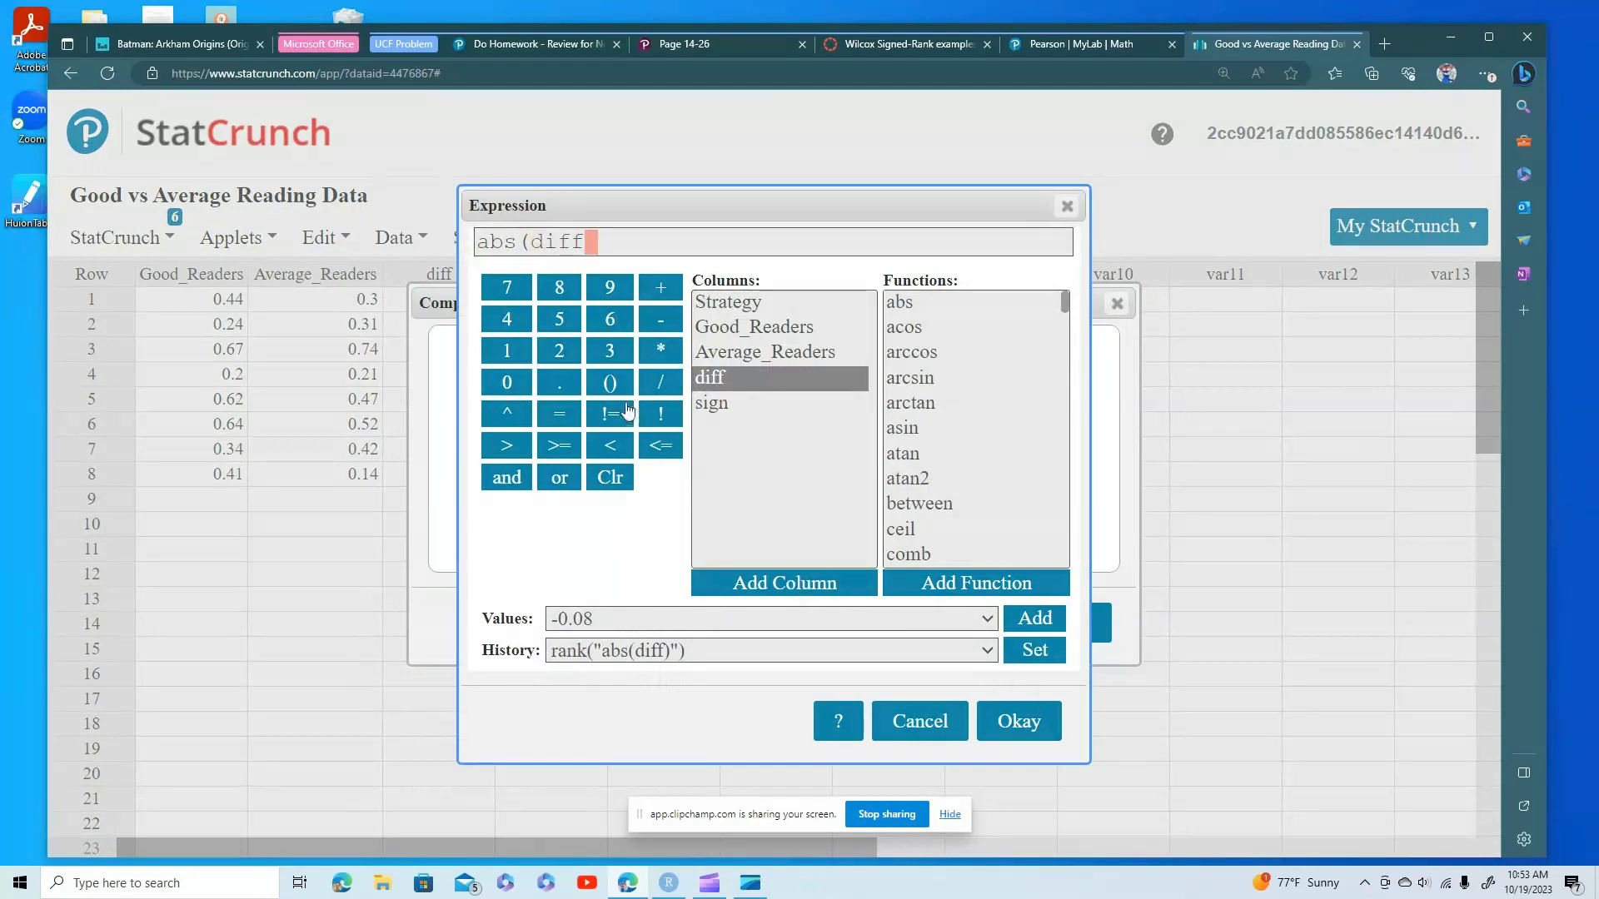
pyautogui.click(609, 382)
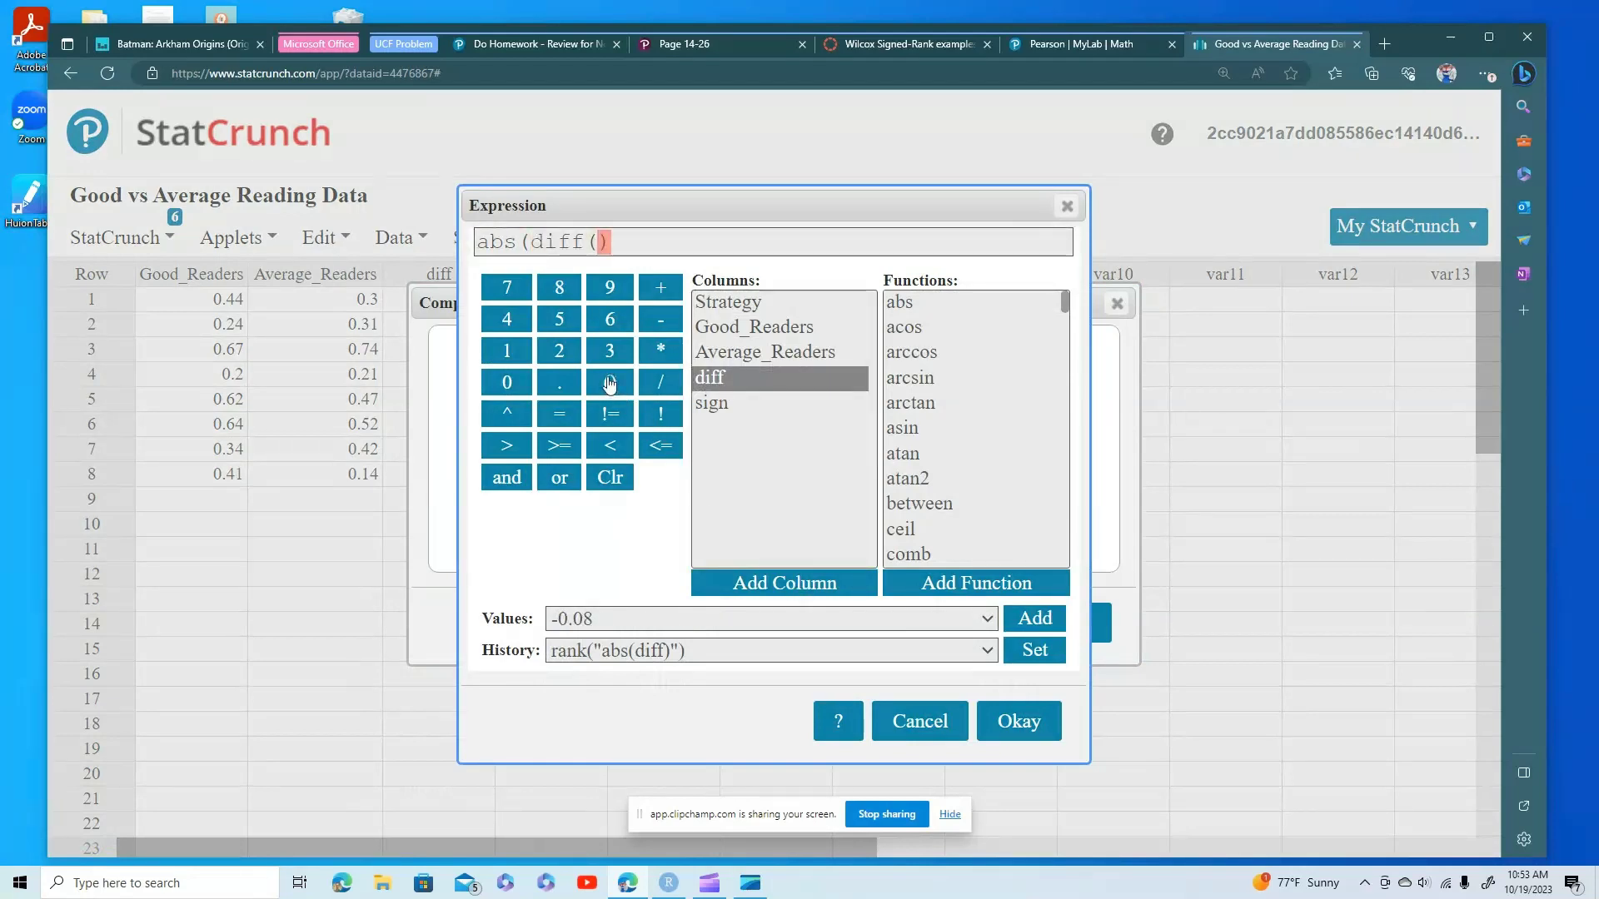
pyautogui.click(610, 382)
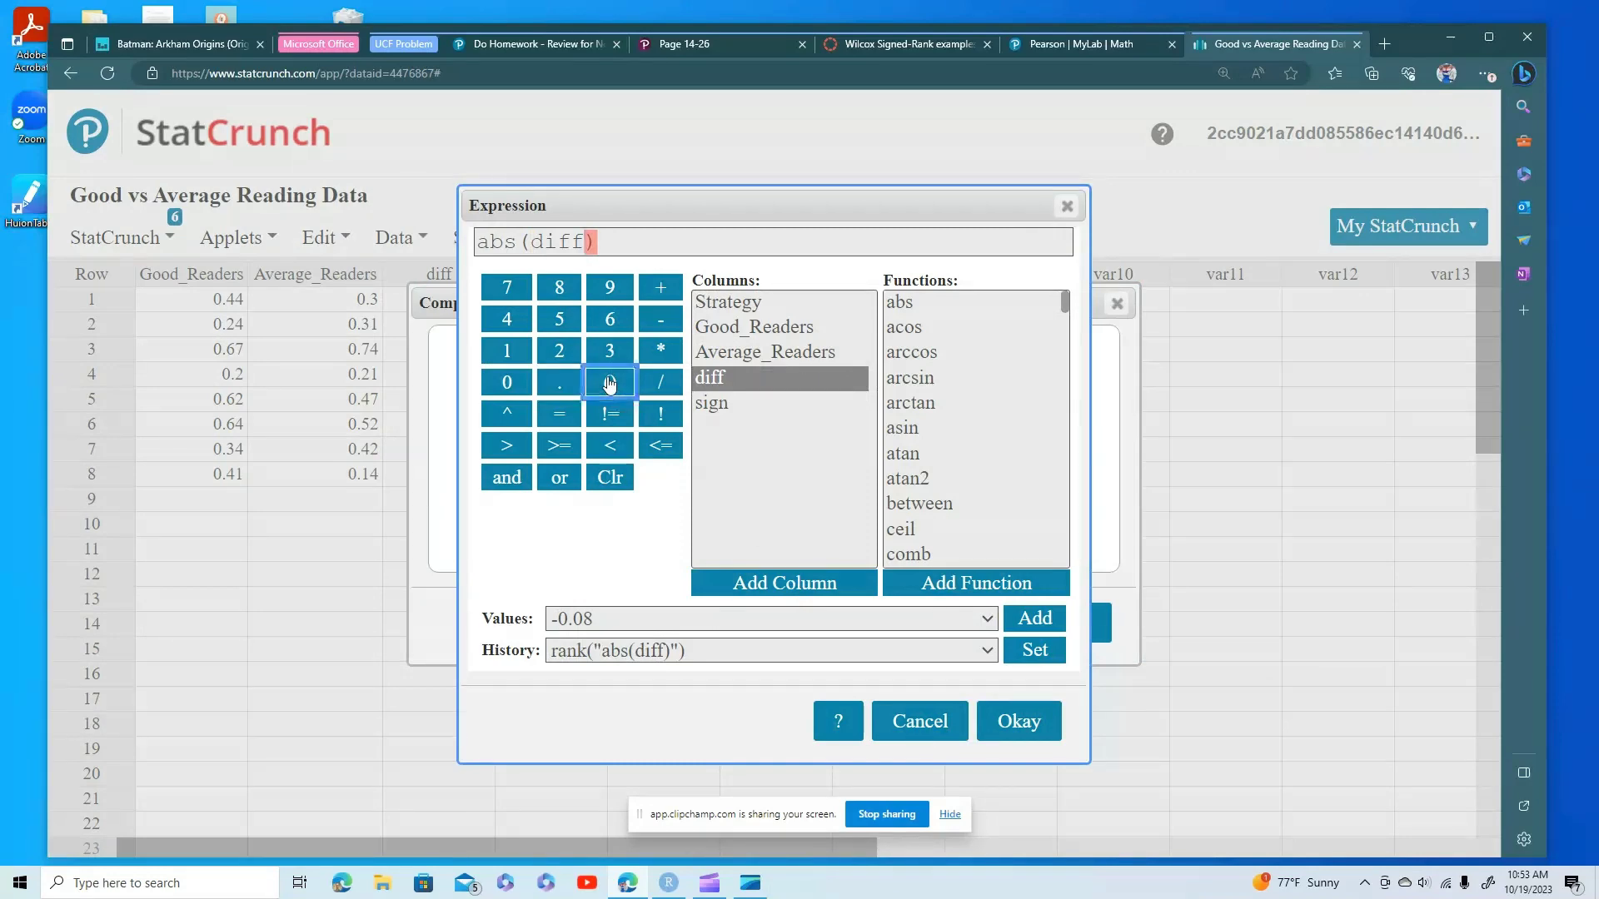
pyautogui.press('Tab')
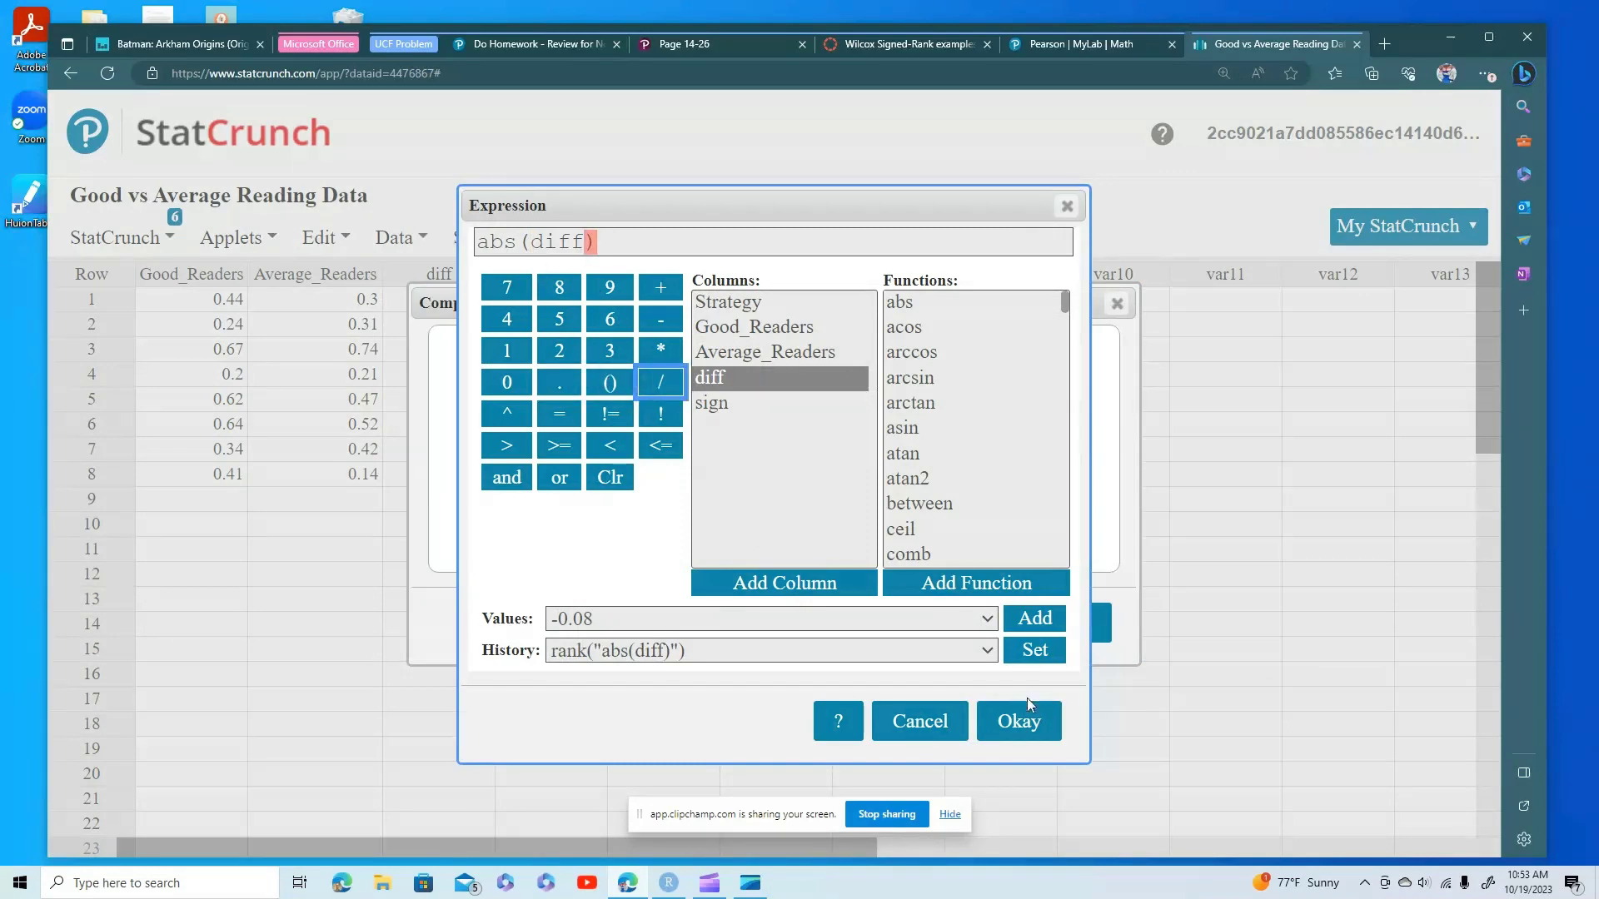
pyautogui.click(1028, 726)
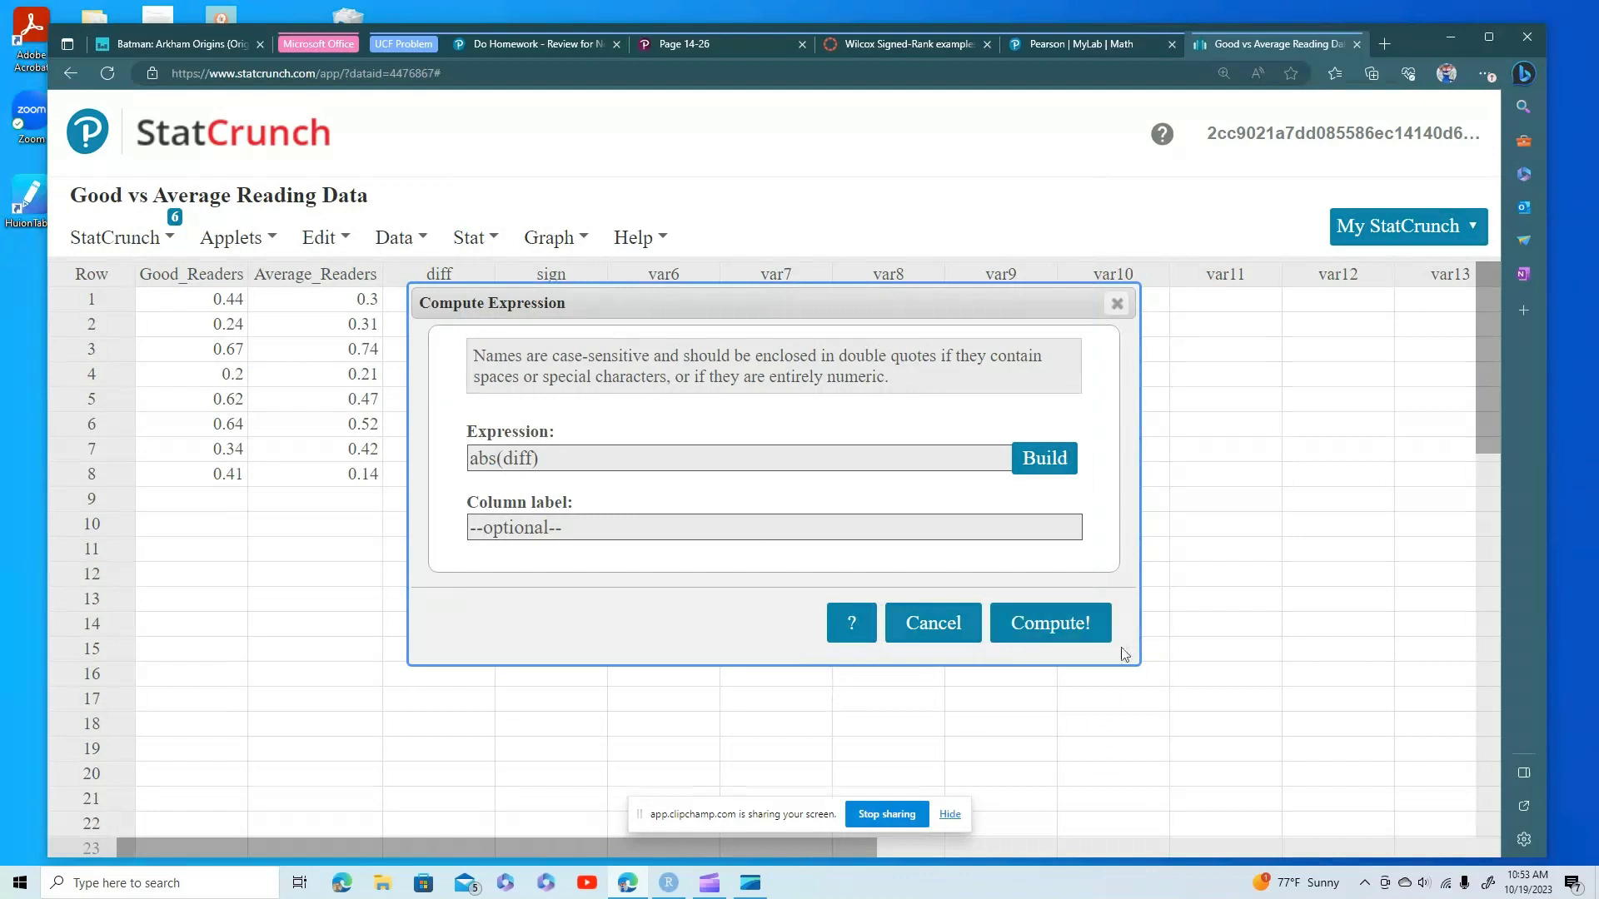
pyautogui.click(1061, 630)
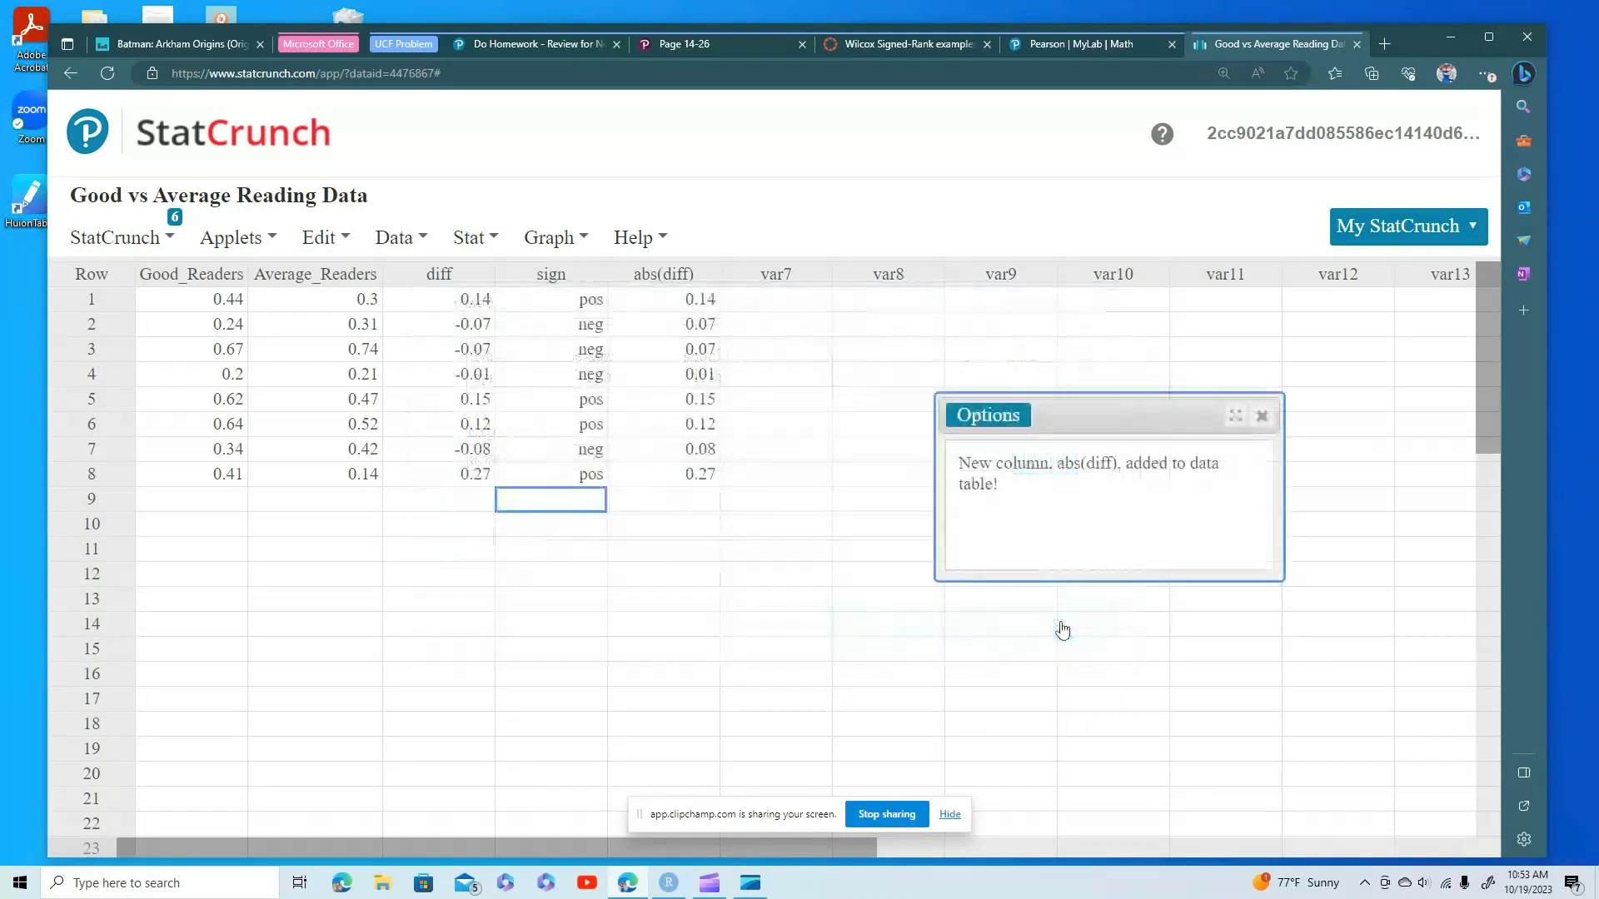
pyautogui.click(1262, 416)
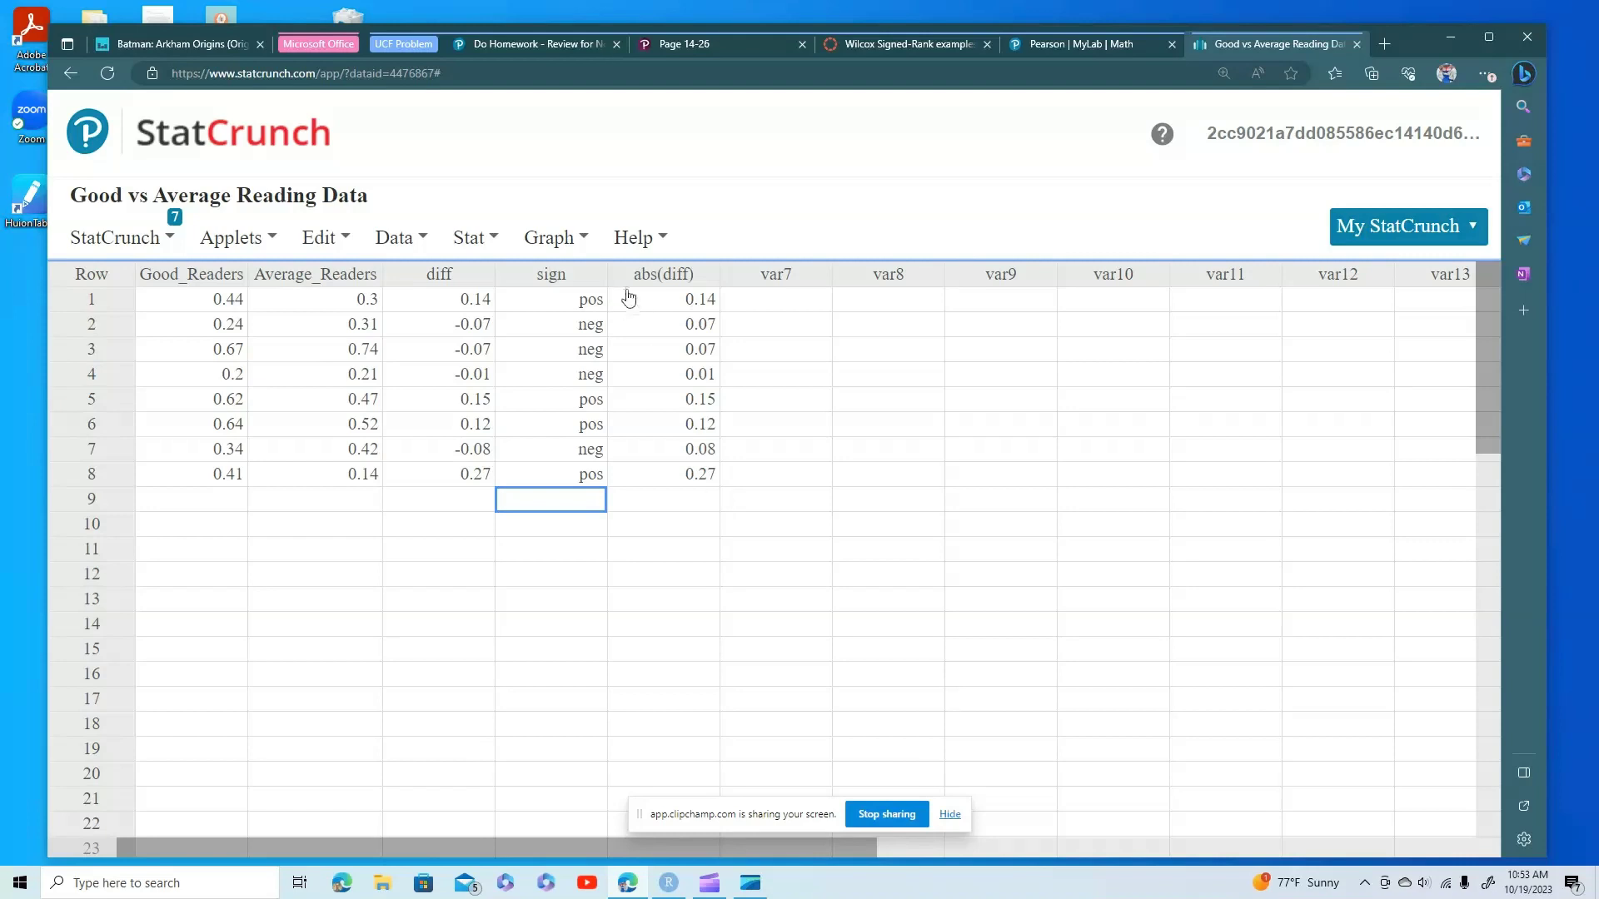
# Compute a rankings column from rank(abs(diff)), giving 6, 2.5, 2.5, 1, 7, 5, 4, 8.
pyautogui.click(398, 238)
pyautogui.moveTo(450, 496)
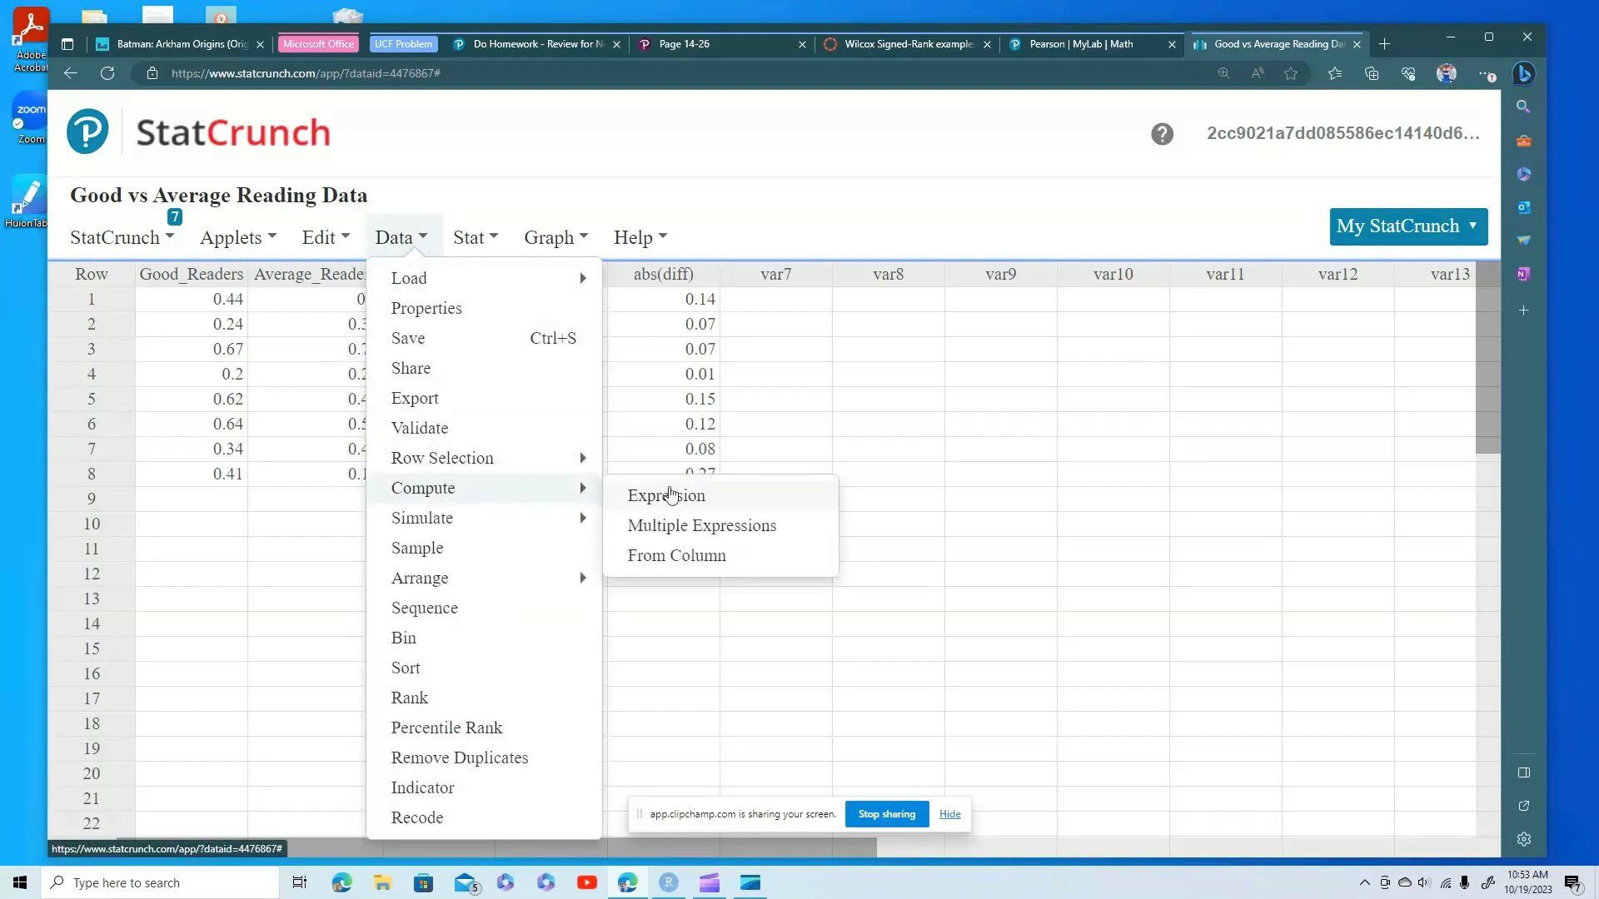
pyautogui.click(667, 496)
pyautogui.click(1046, 458)
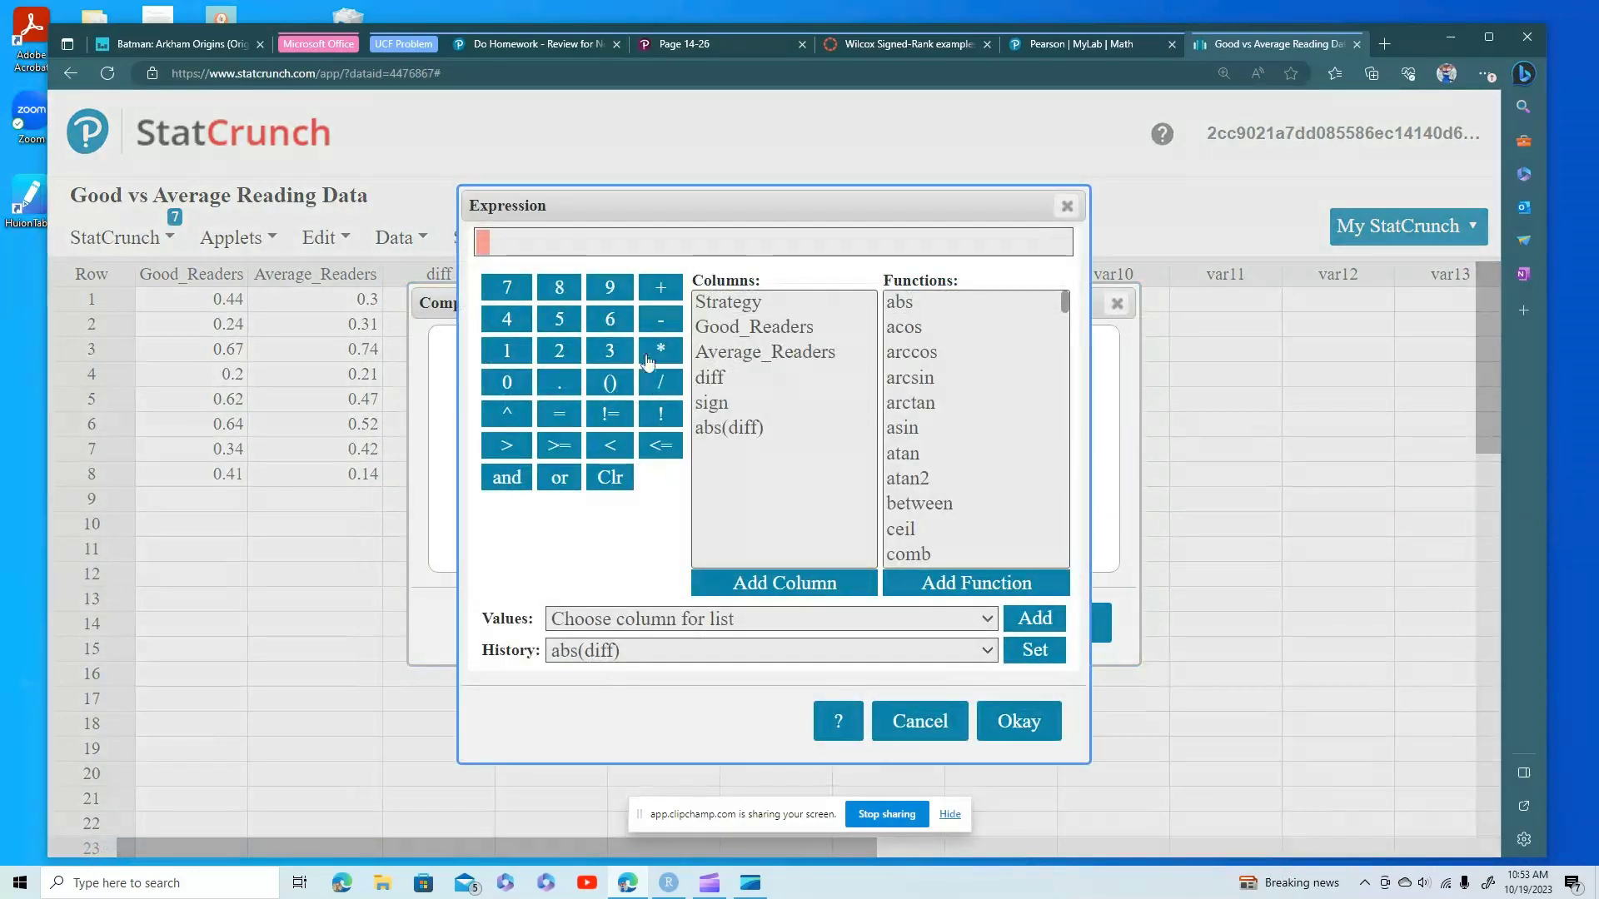
pyautogui.write('rank(')
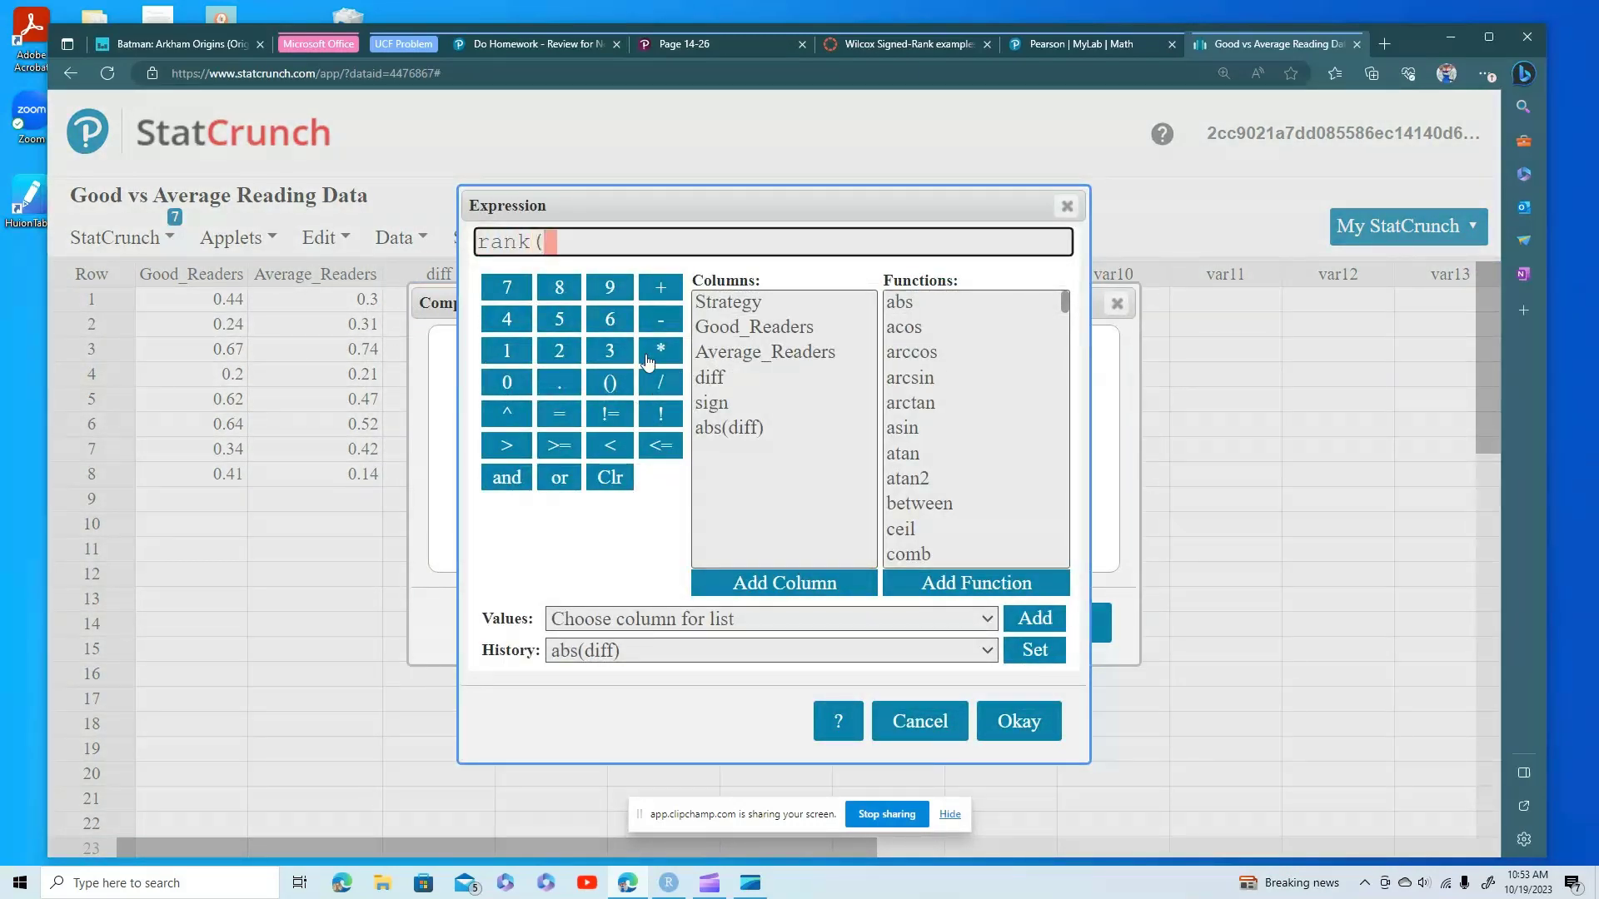
pyautogui.click(733, 428)
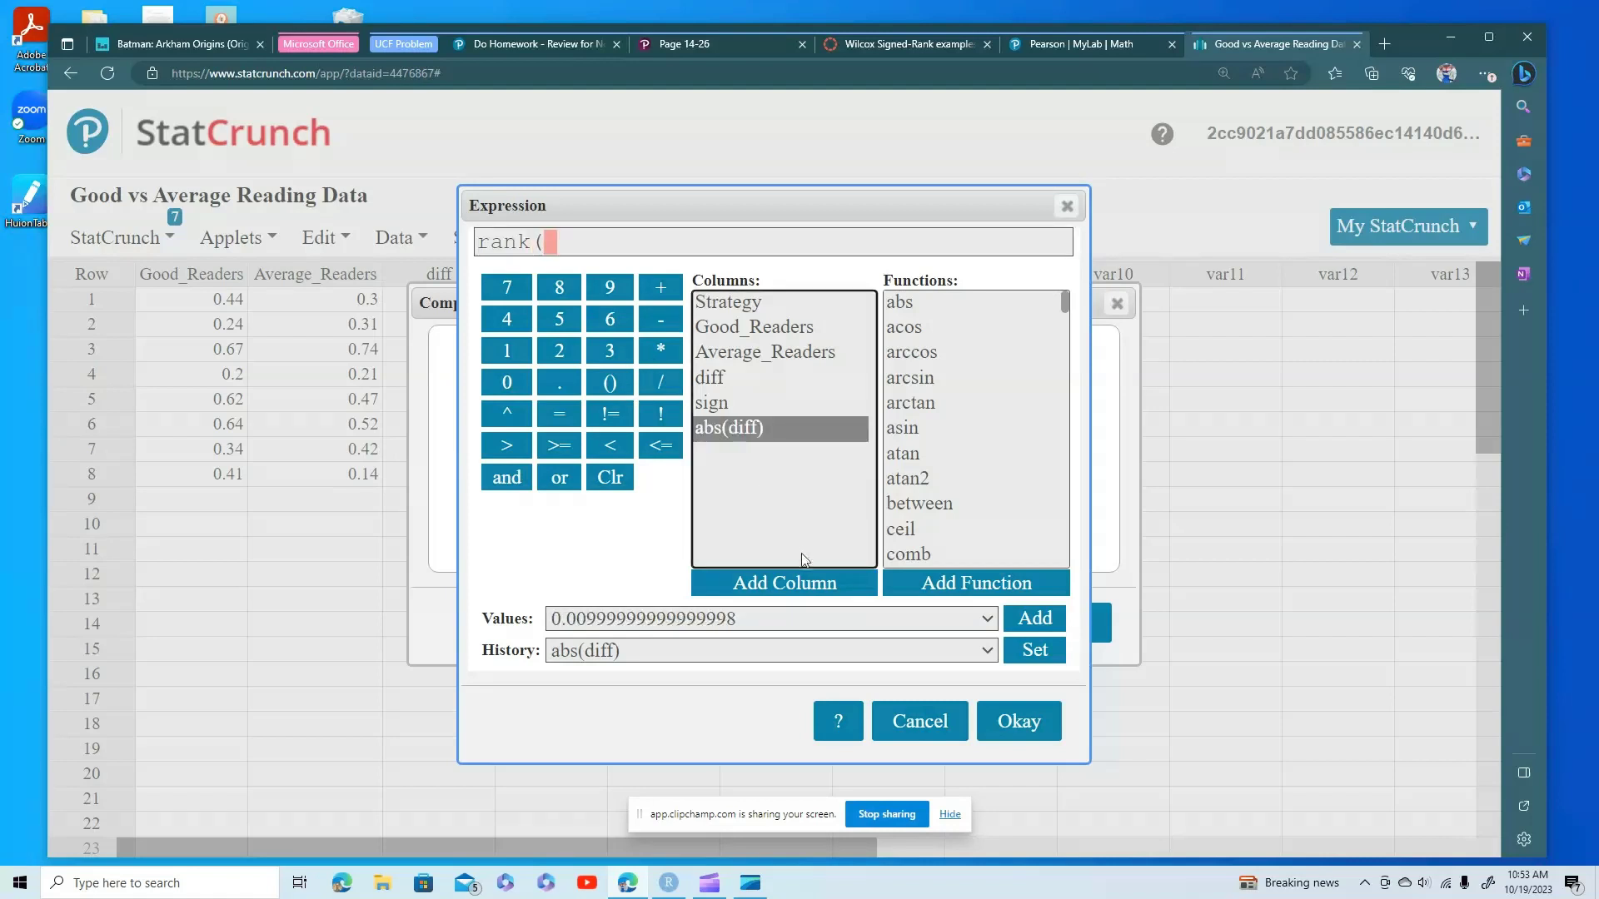
pyautogui.click(815, 584)
pyautogui.write(')')
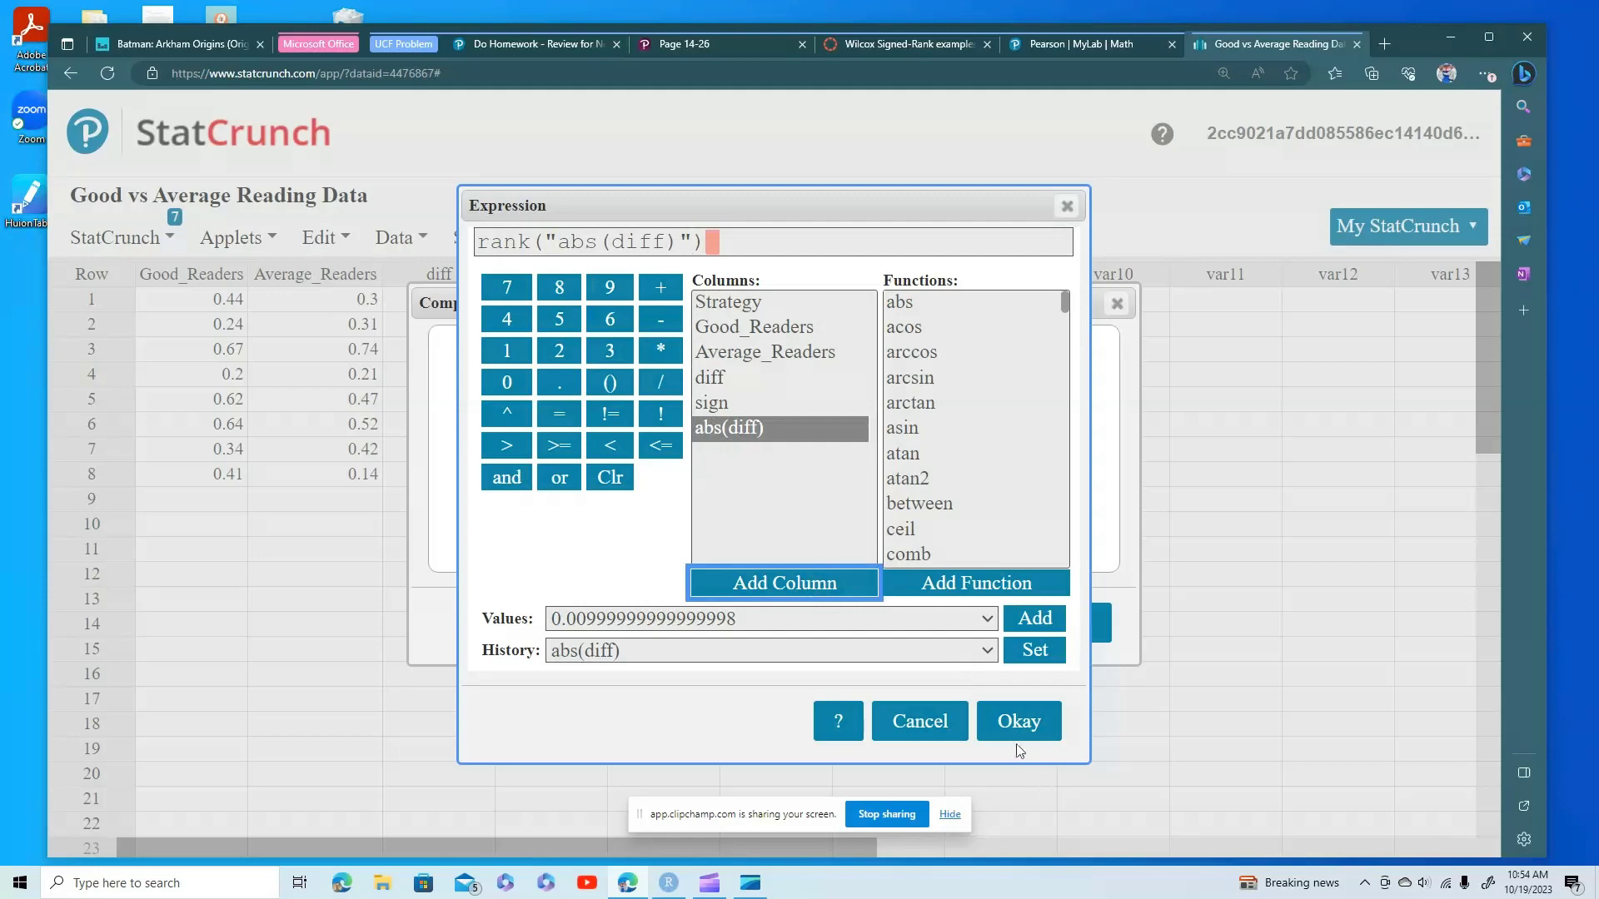
pyautogui.click(1021, 723)
pyautogui.click(555, 526)
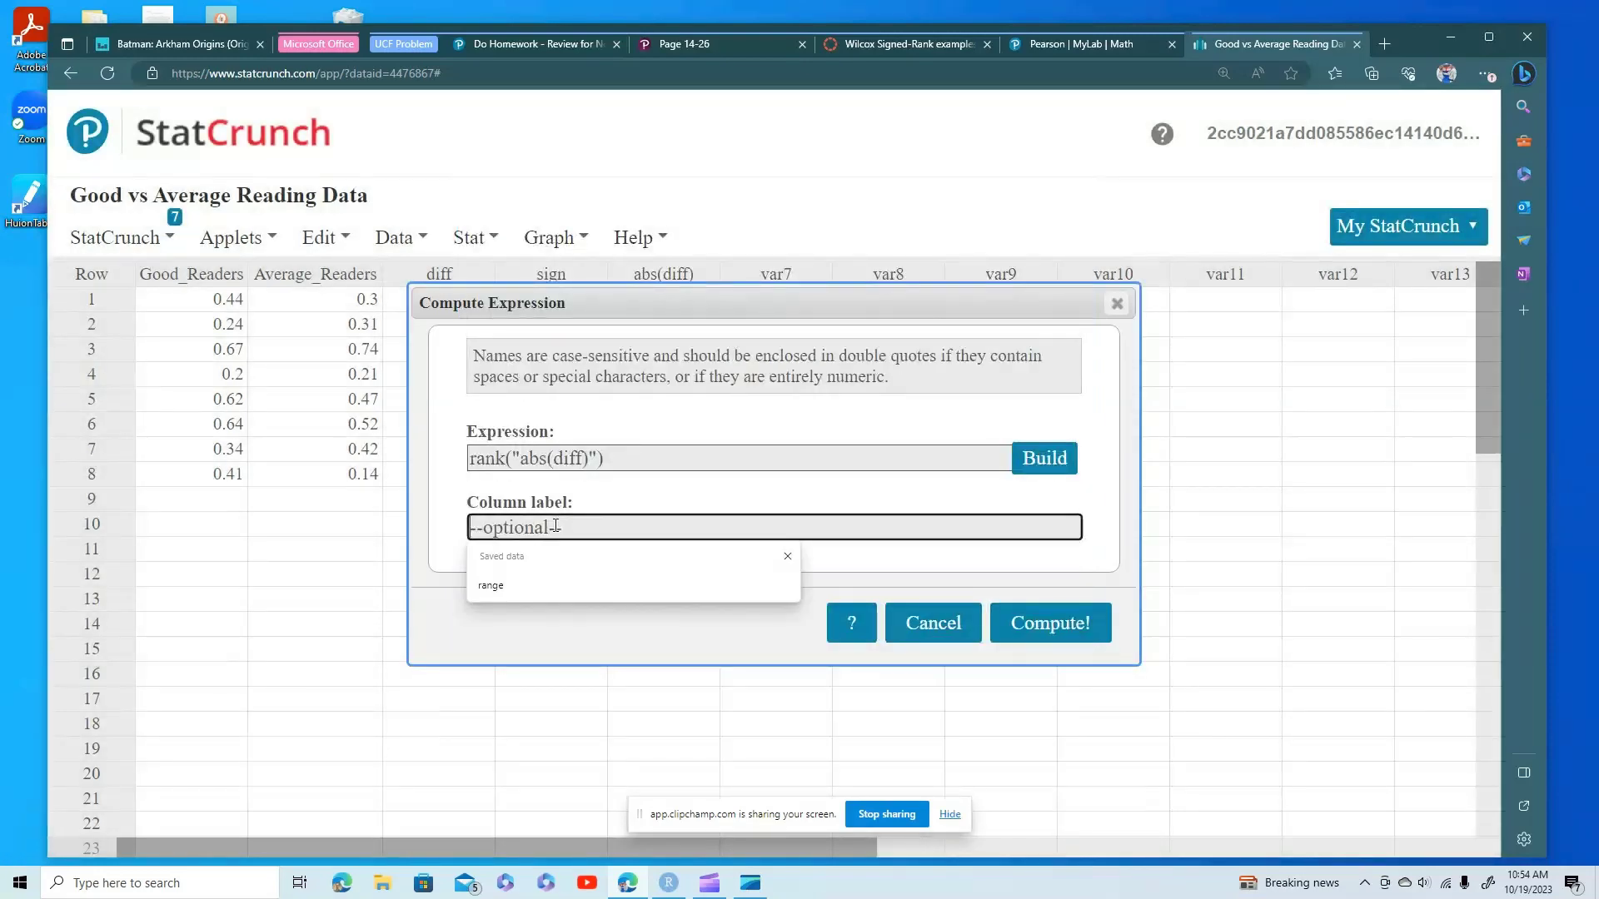
pyautogui.write('rankings')
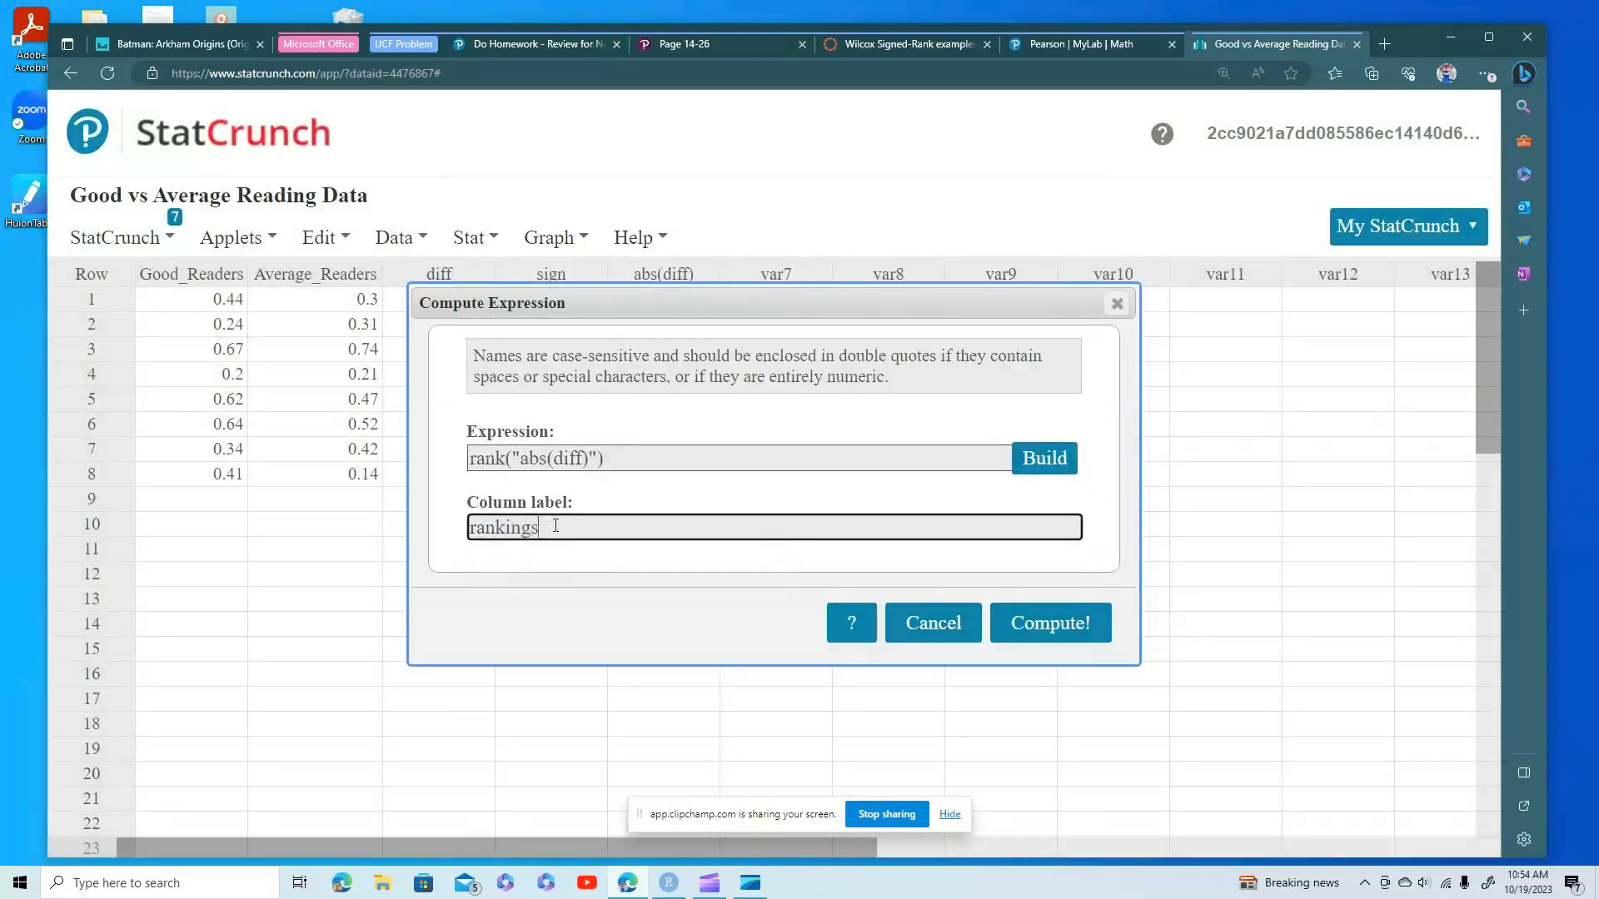
pyautogui.click(1075, 626)
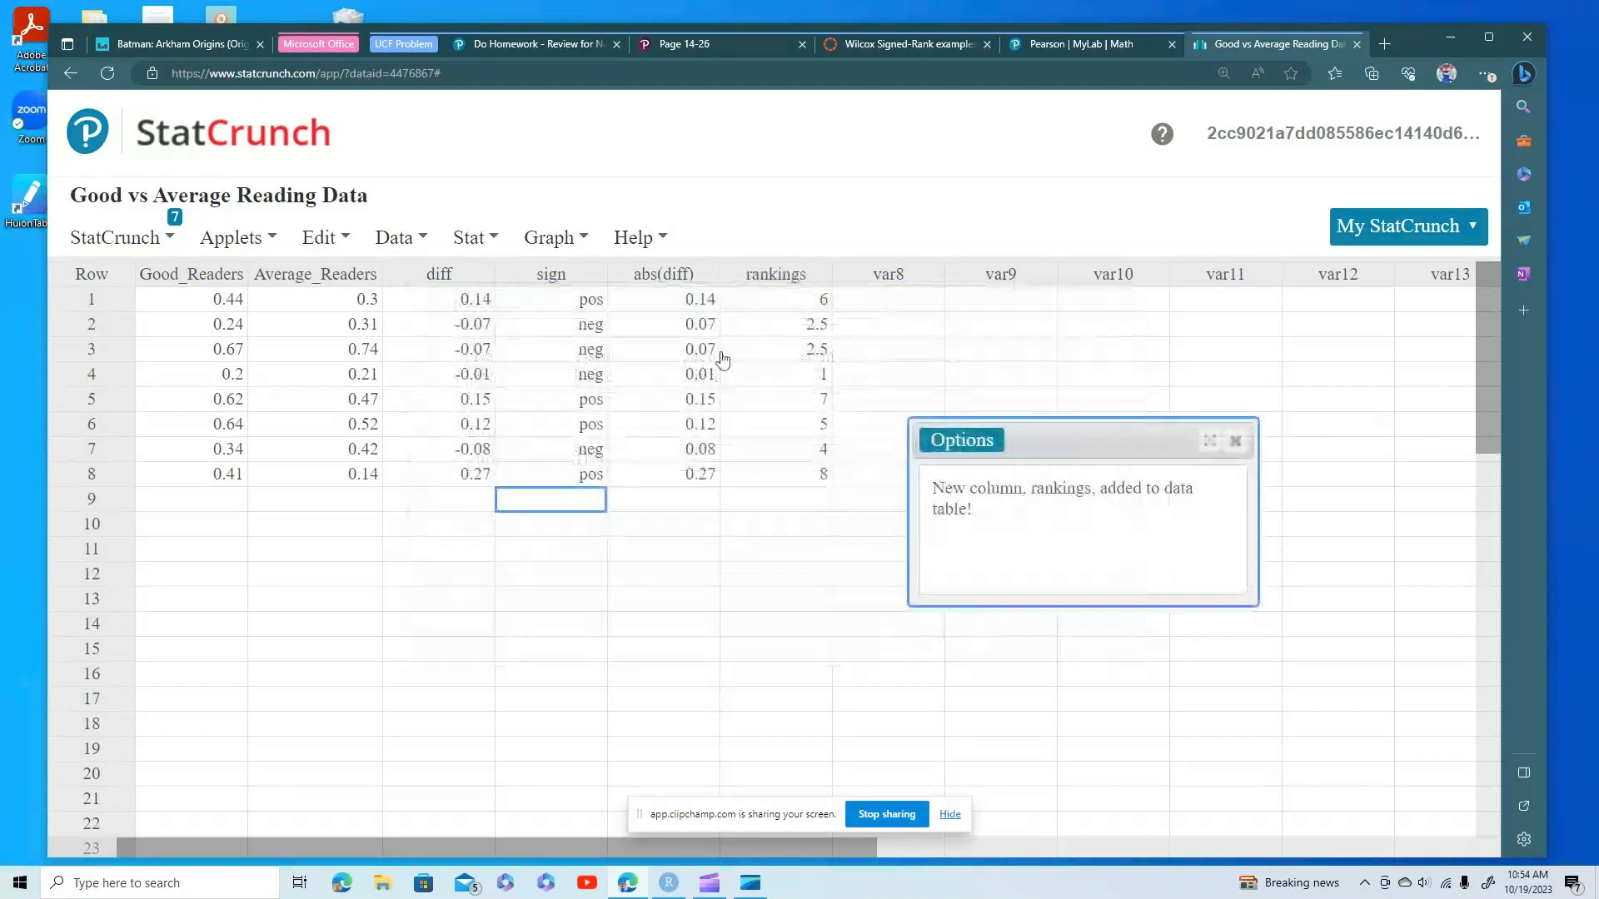
pyautogui.click(1236, 440)
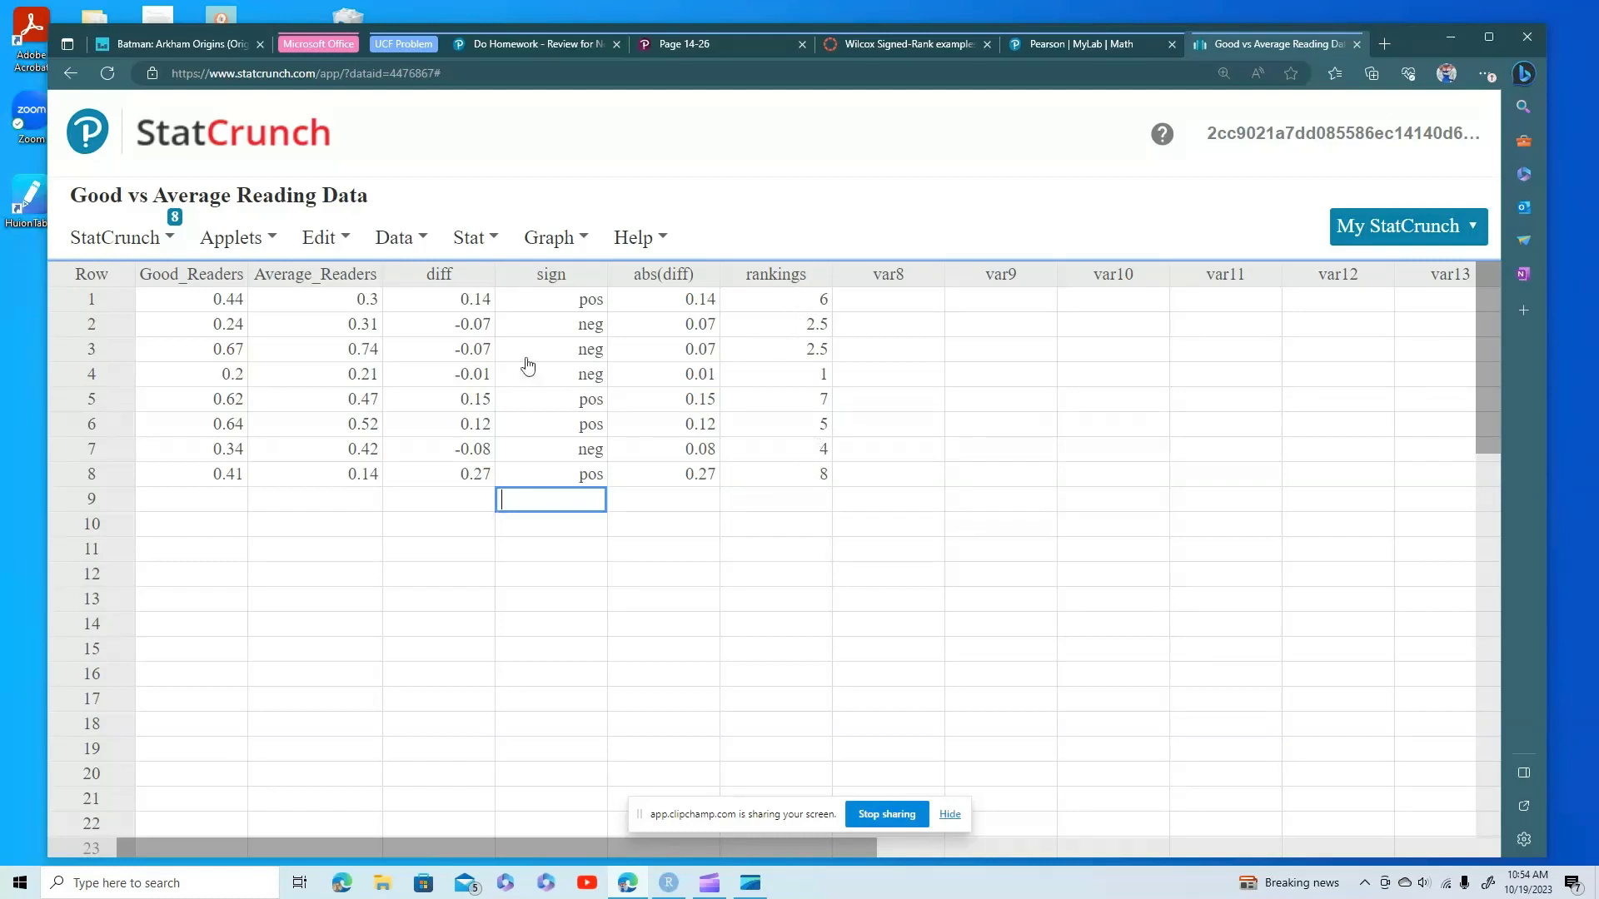
# Compute the Sum of the rankings column grouped by sign in Summary Stats.
pyautogui.click(463, 242)
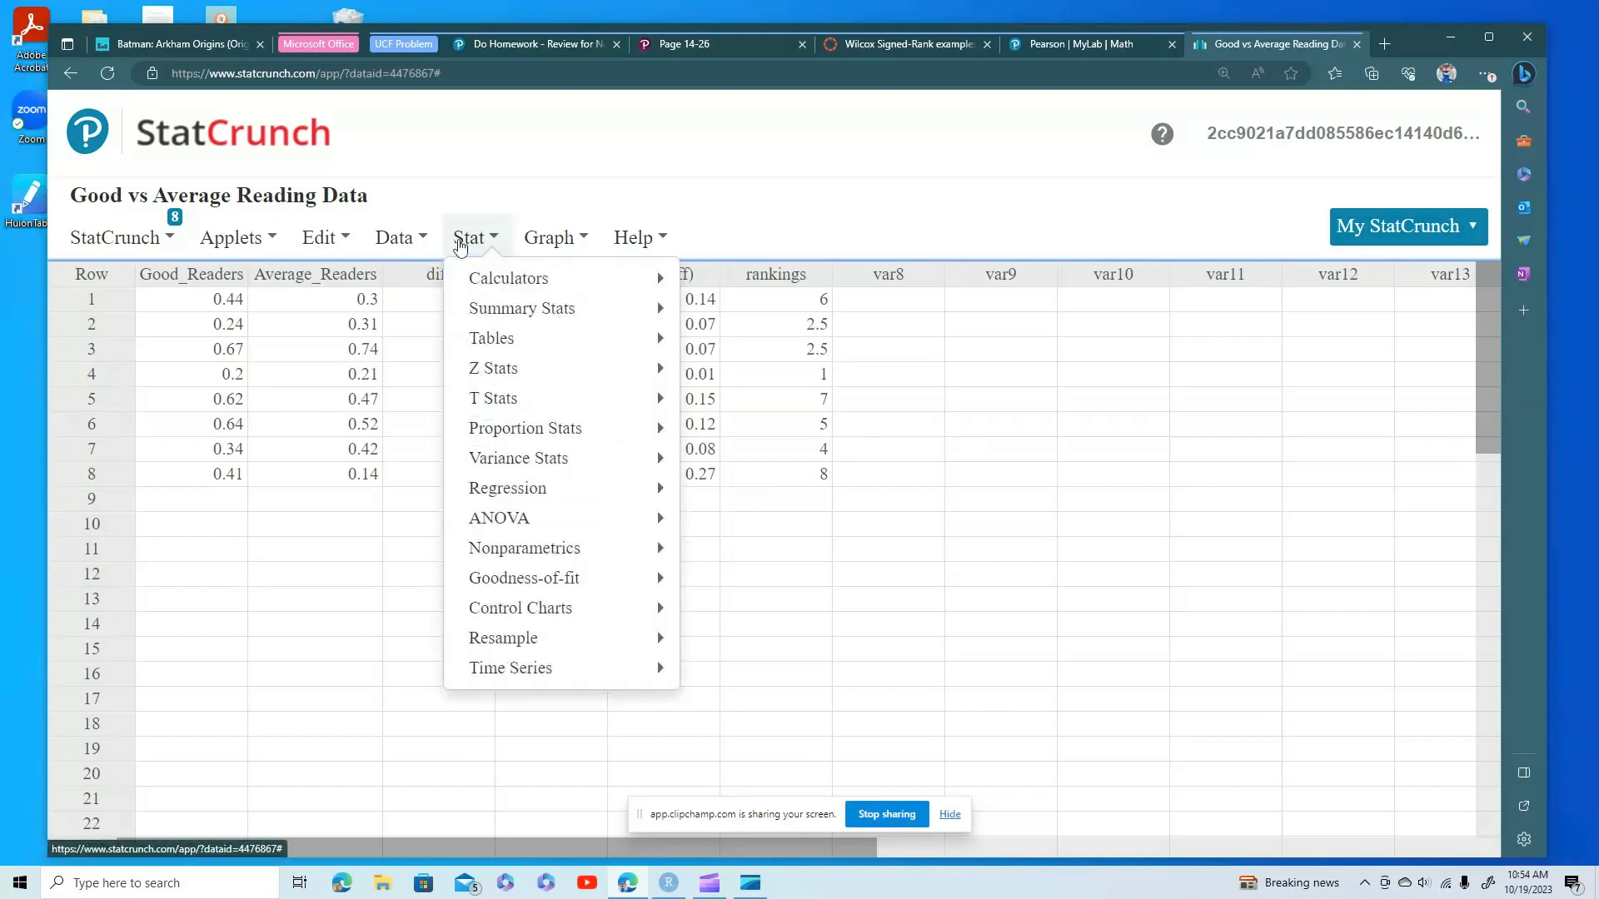
pyautogui.moveTo(608, 321)
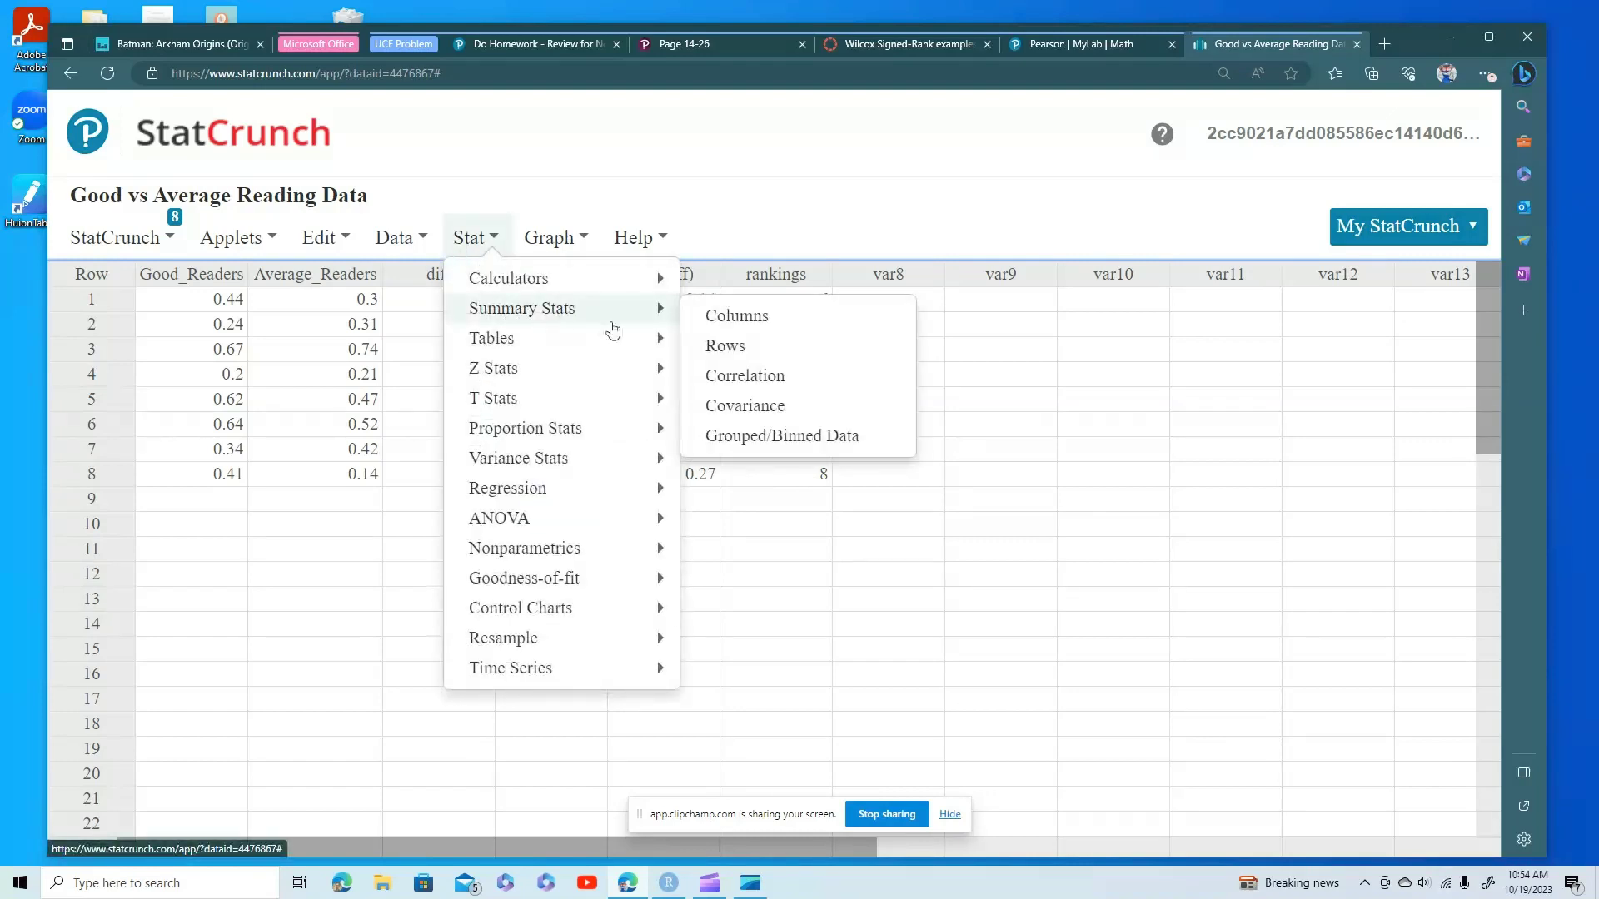
pyautogui.click(727, 317)
pyautogui.scroll(-1, 573, 287)
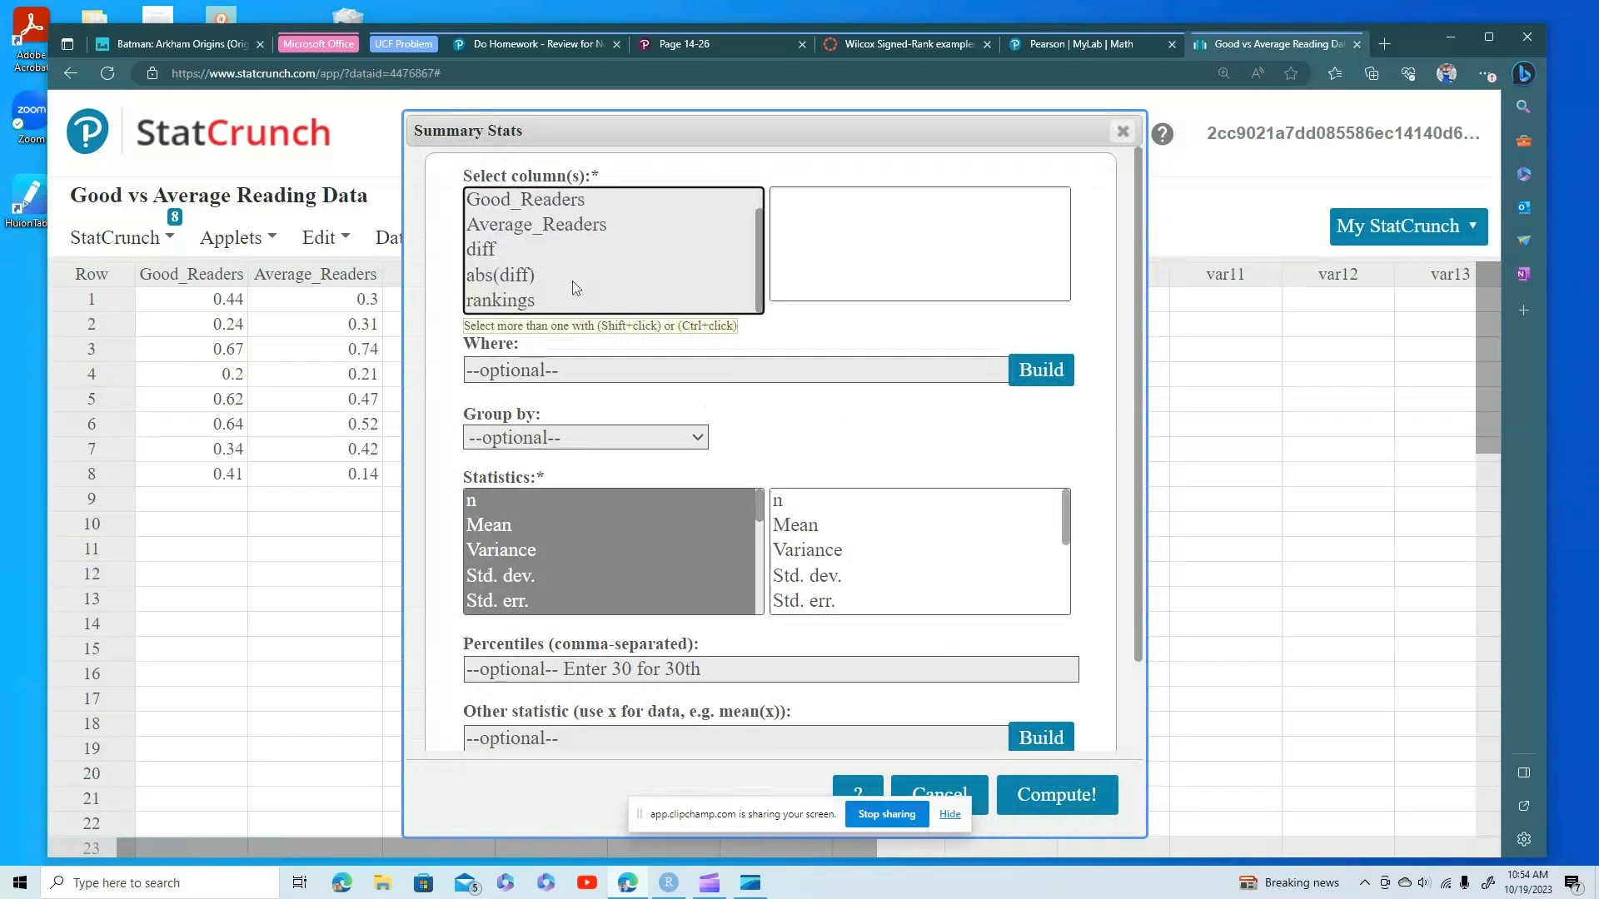
pyautogui.click(530, 300)
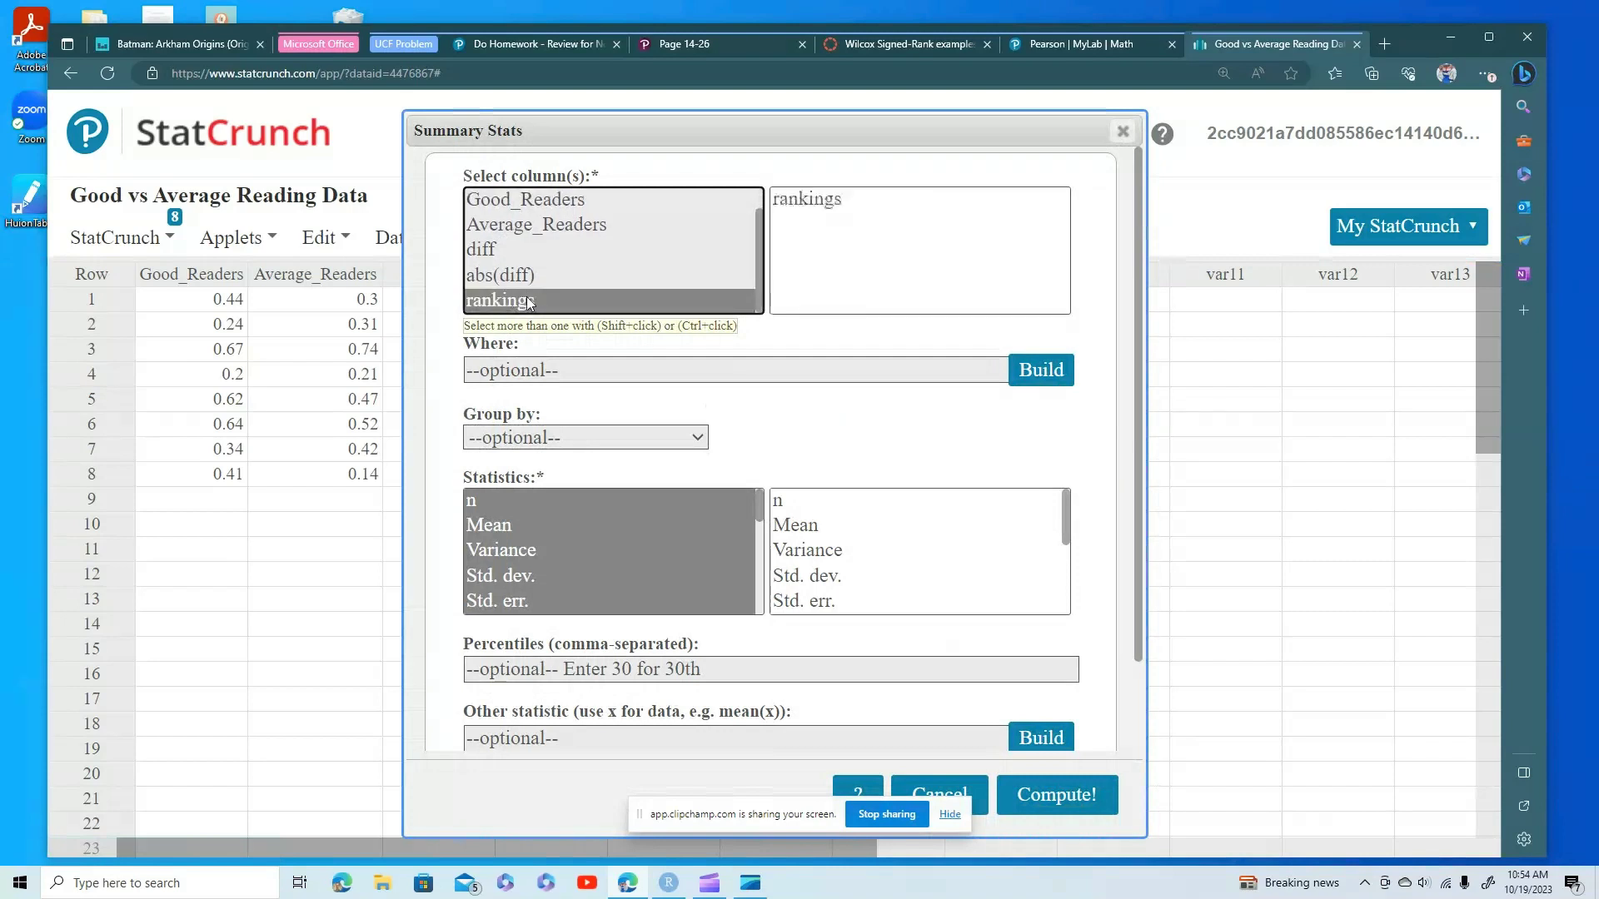
pyautogui.click(540, 436)
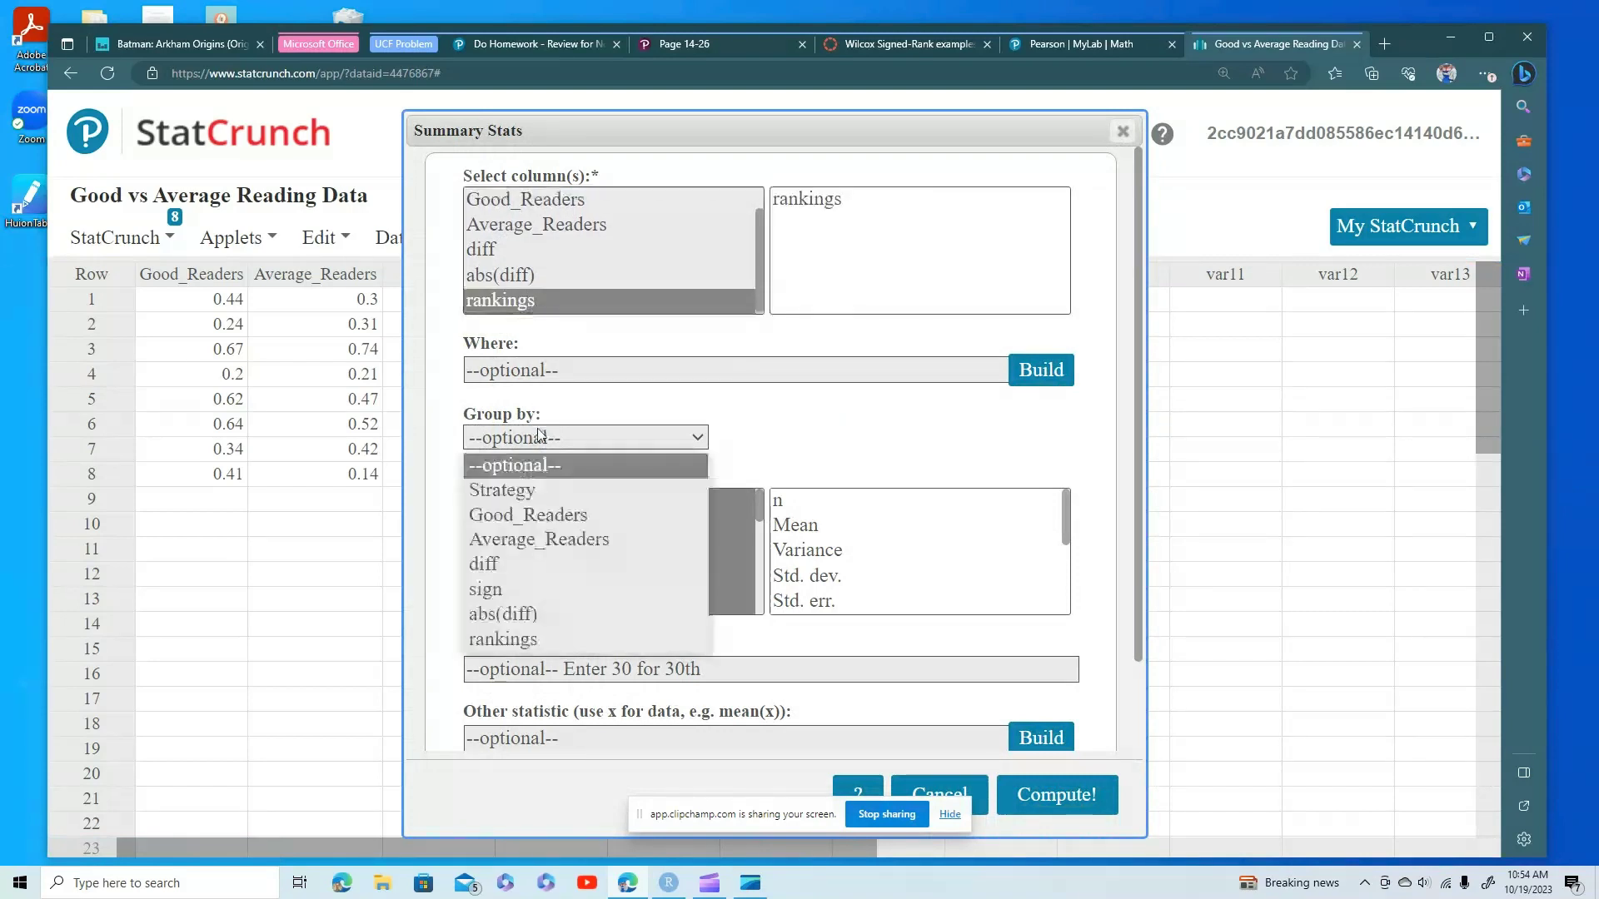
pyautogui.click(557, 588)
pyautogui.scroll(-1, 552, 581)
pyautogui.scroll(-2, 551, 581)
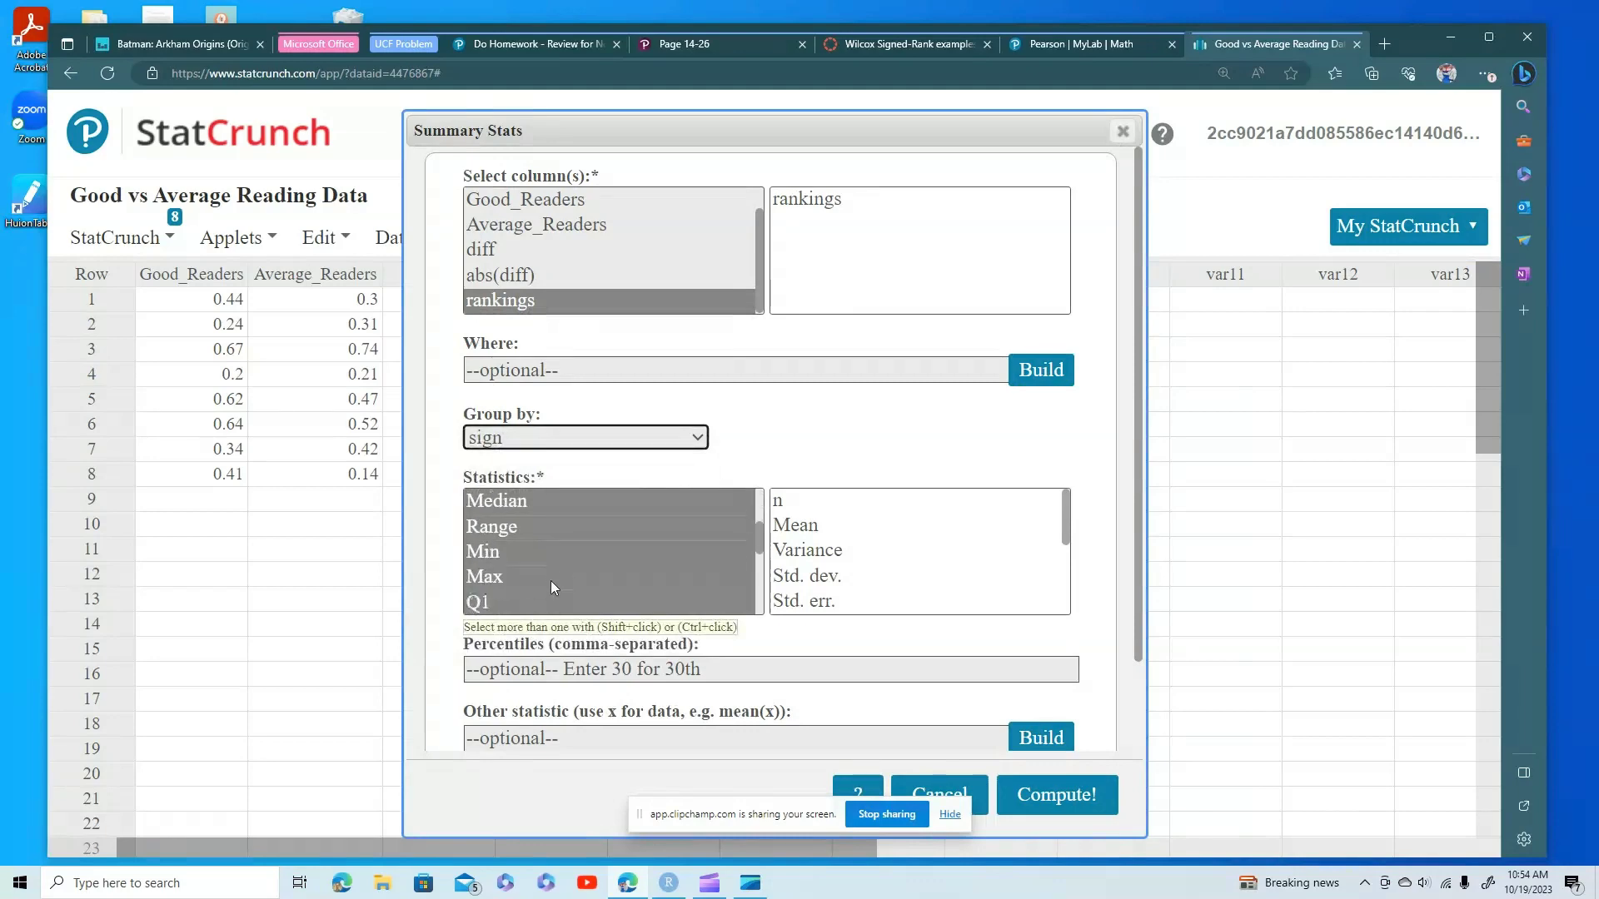
pyautogui.click(518, 553)
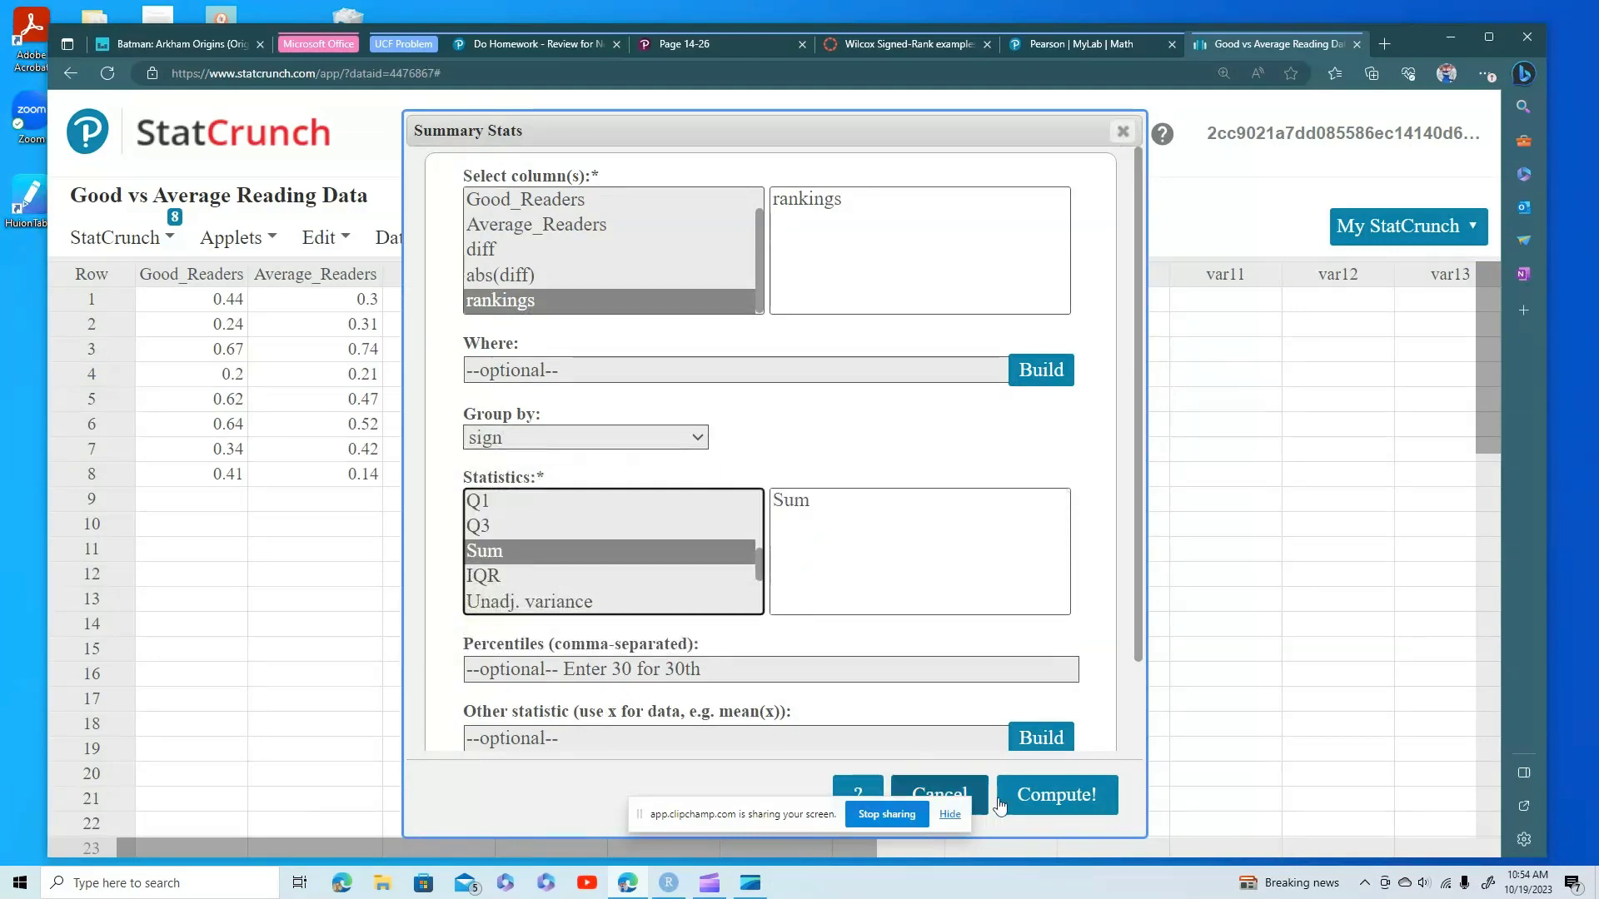
pyautogui.click(1056, 795)
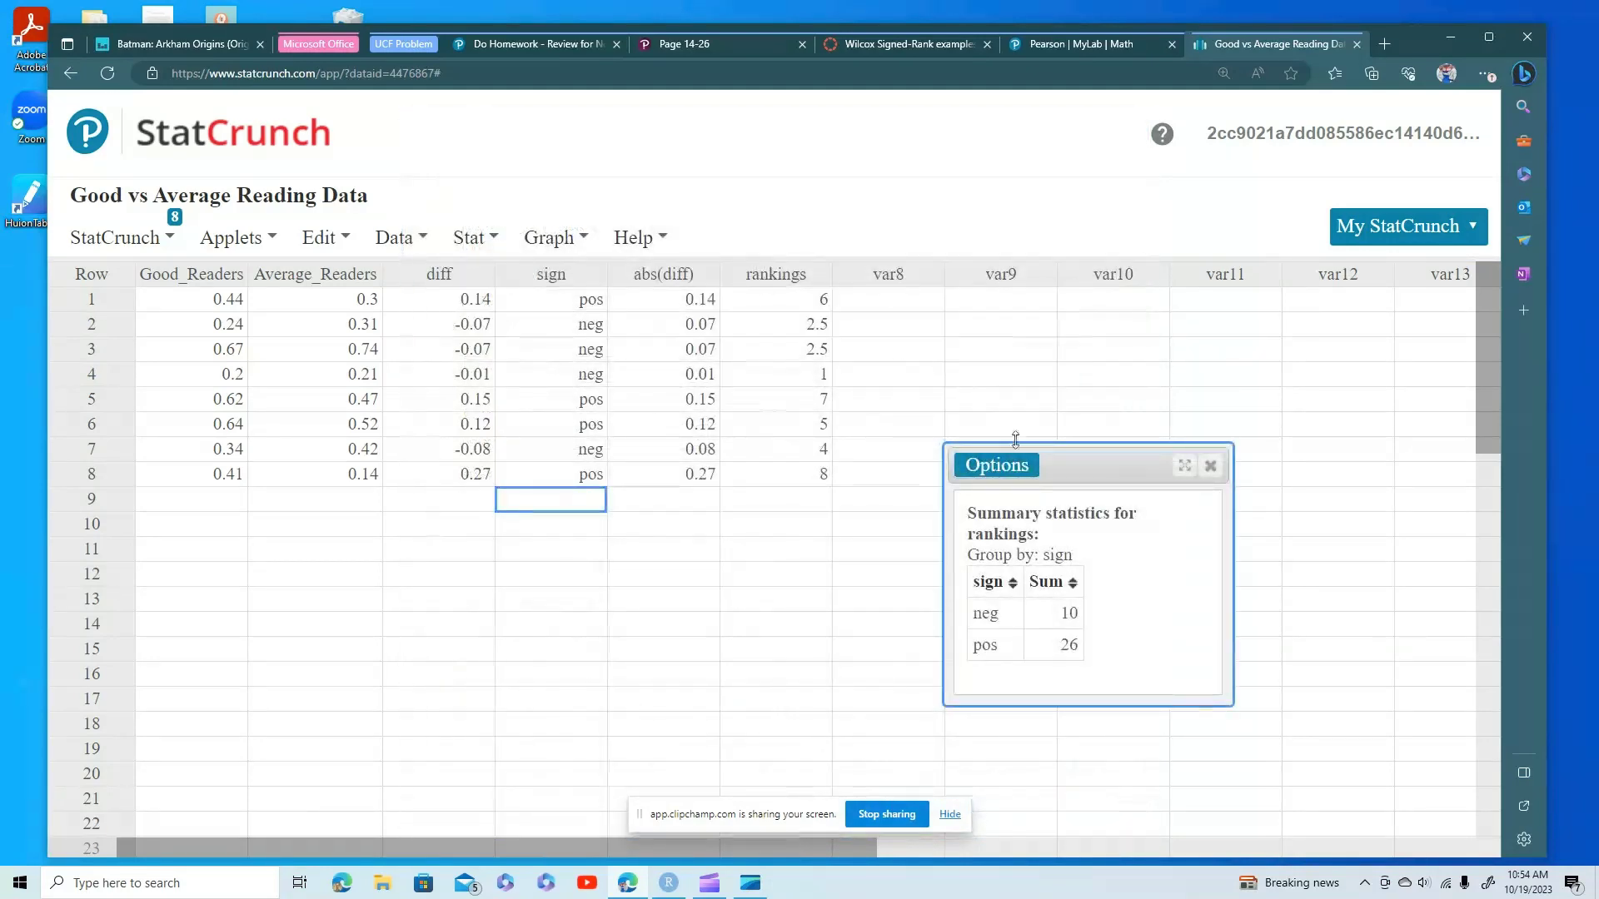
# Rerun the summary with Store in data table checked, adding sign and Sum columns.
pyautogui.click(996, 465)
pyautogui.click(991, 496)
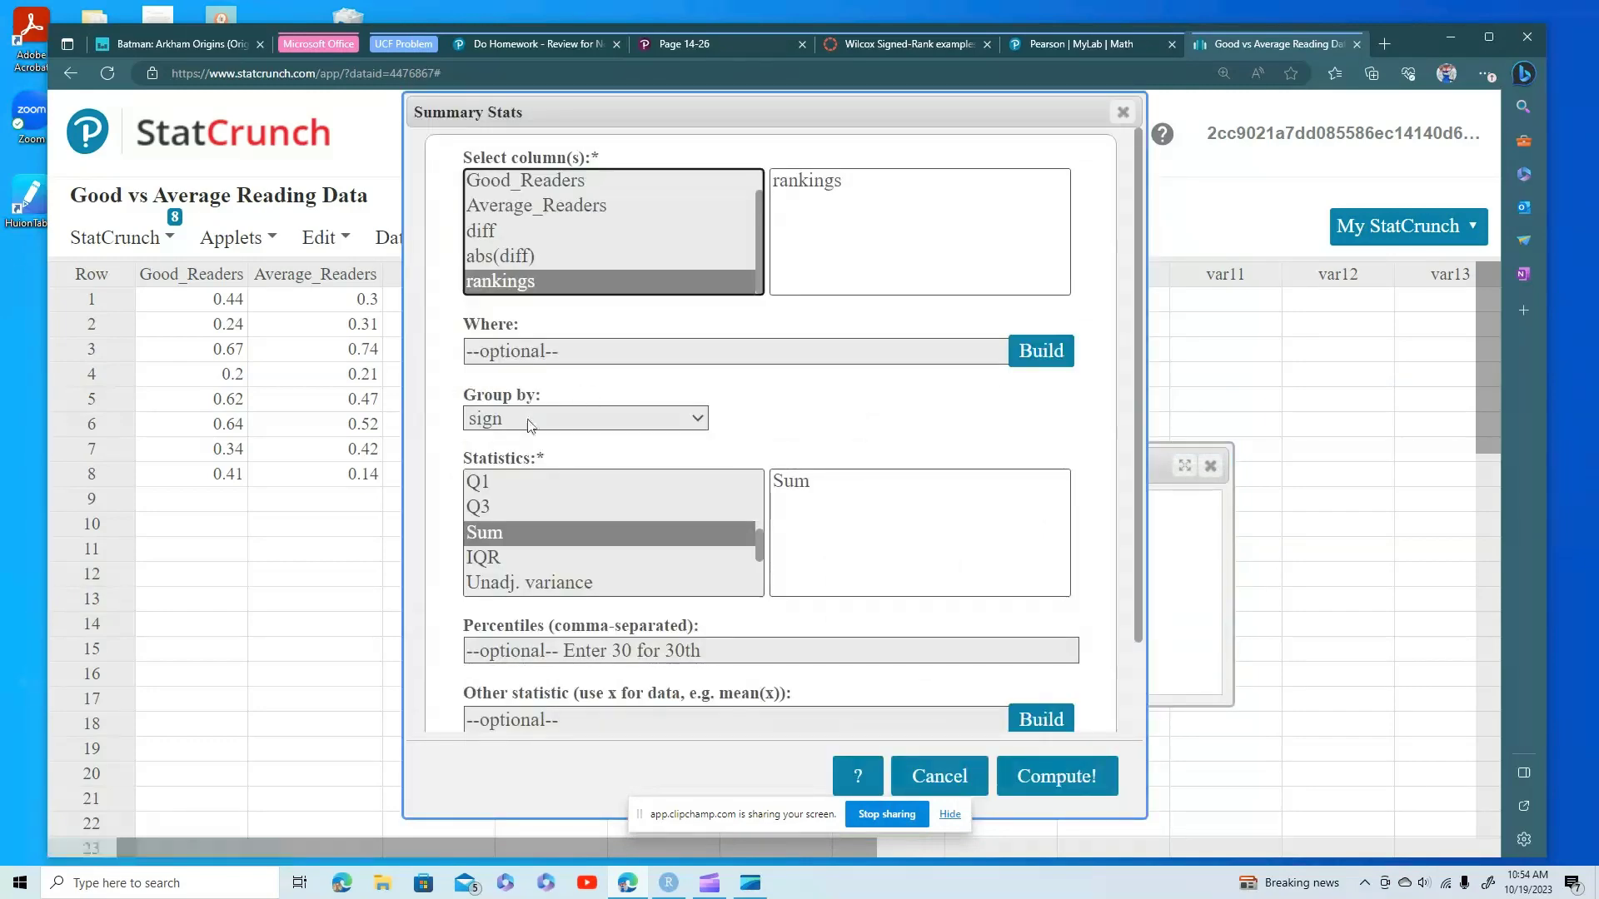
pyautogui.scroll(-2, 605, 684)
pyautogui.click(474, 683)
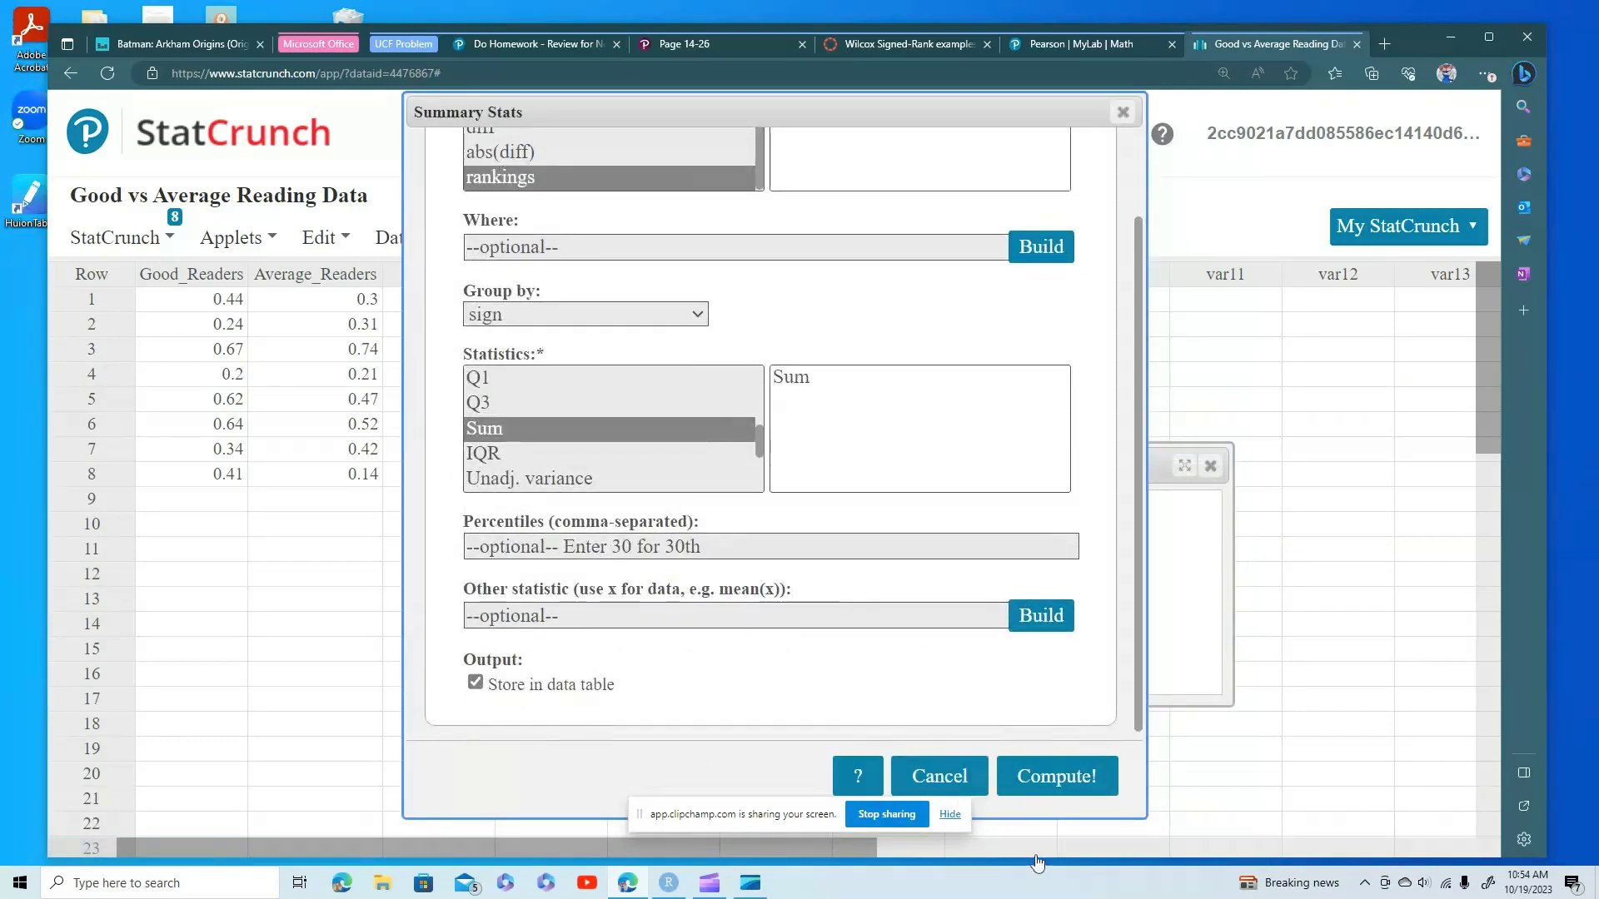
pyautogui.click(1037, 778)
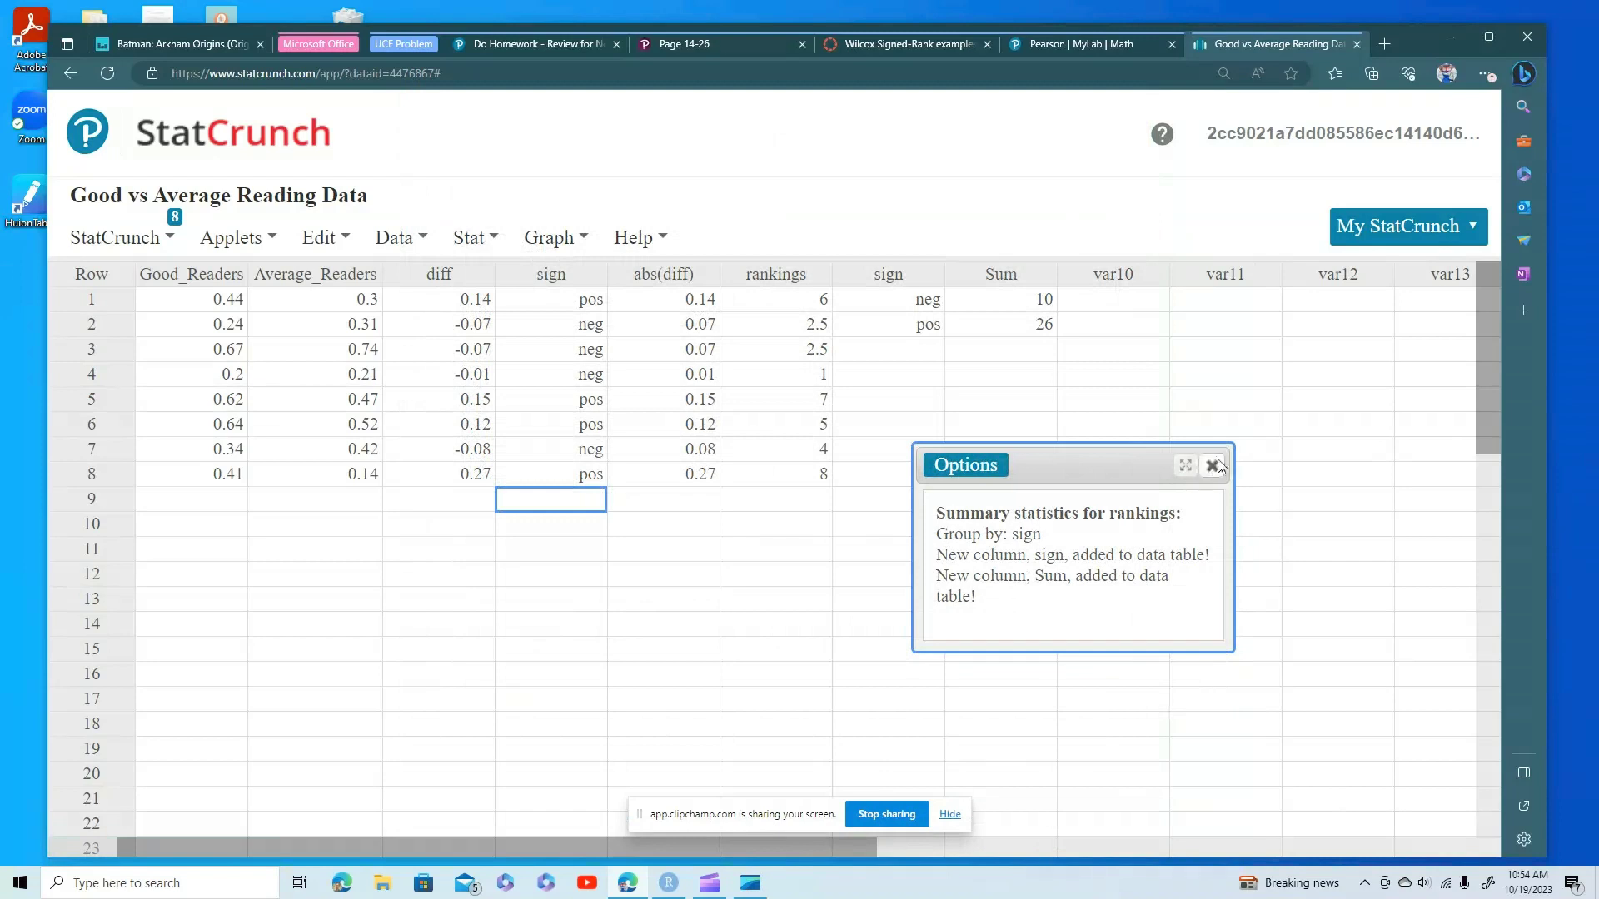
pyautogui.click(914, 319)
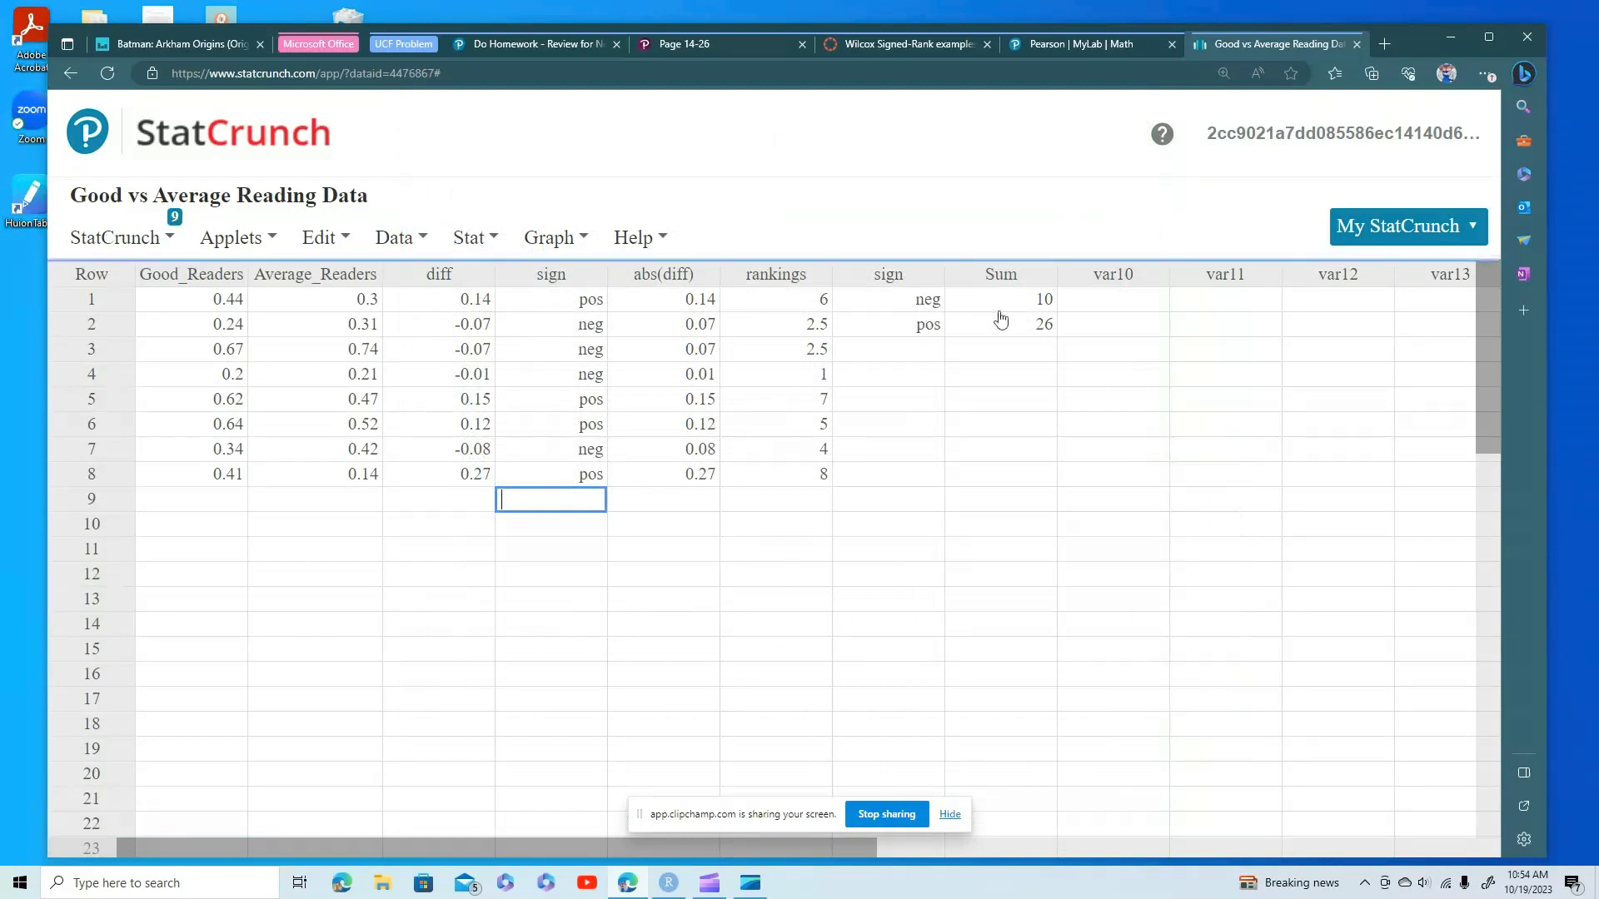
# Review part d's answer T = 10 in the homework question.
pyautogui.click(504, 46)
pyautogui.scroll(-2, 431, 550)
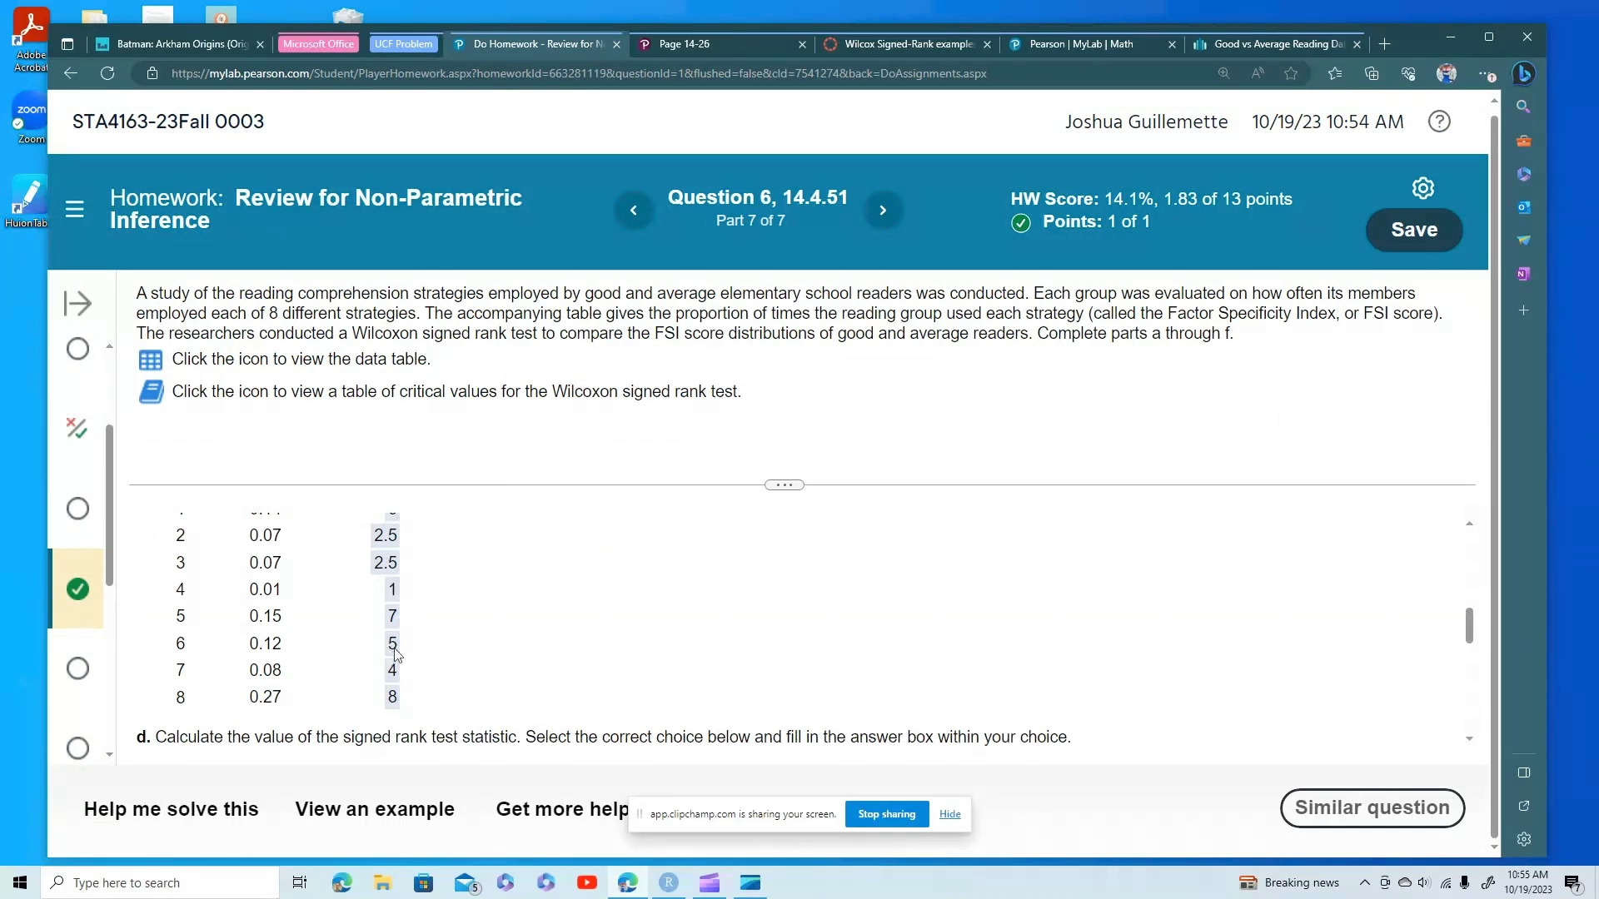
pyautogui.scroll(-2, 438, 693)
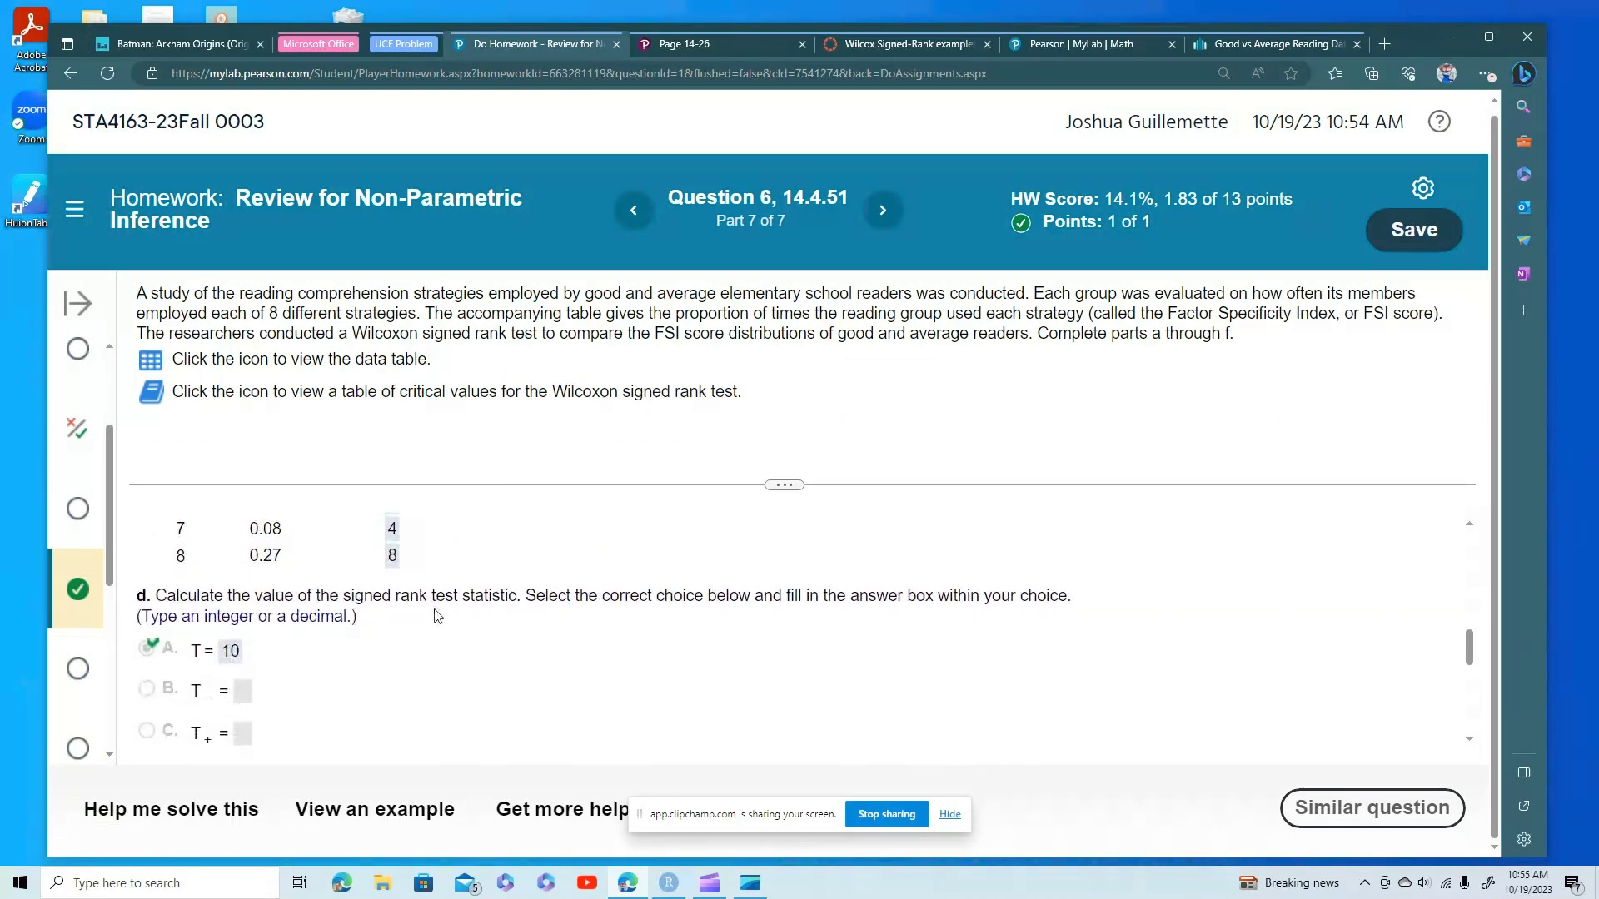
pyautogui.scroll(2, 443, 587)
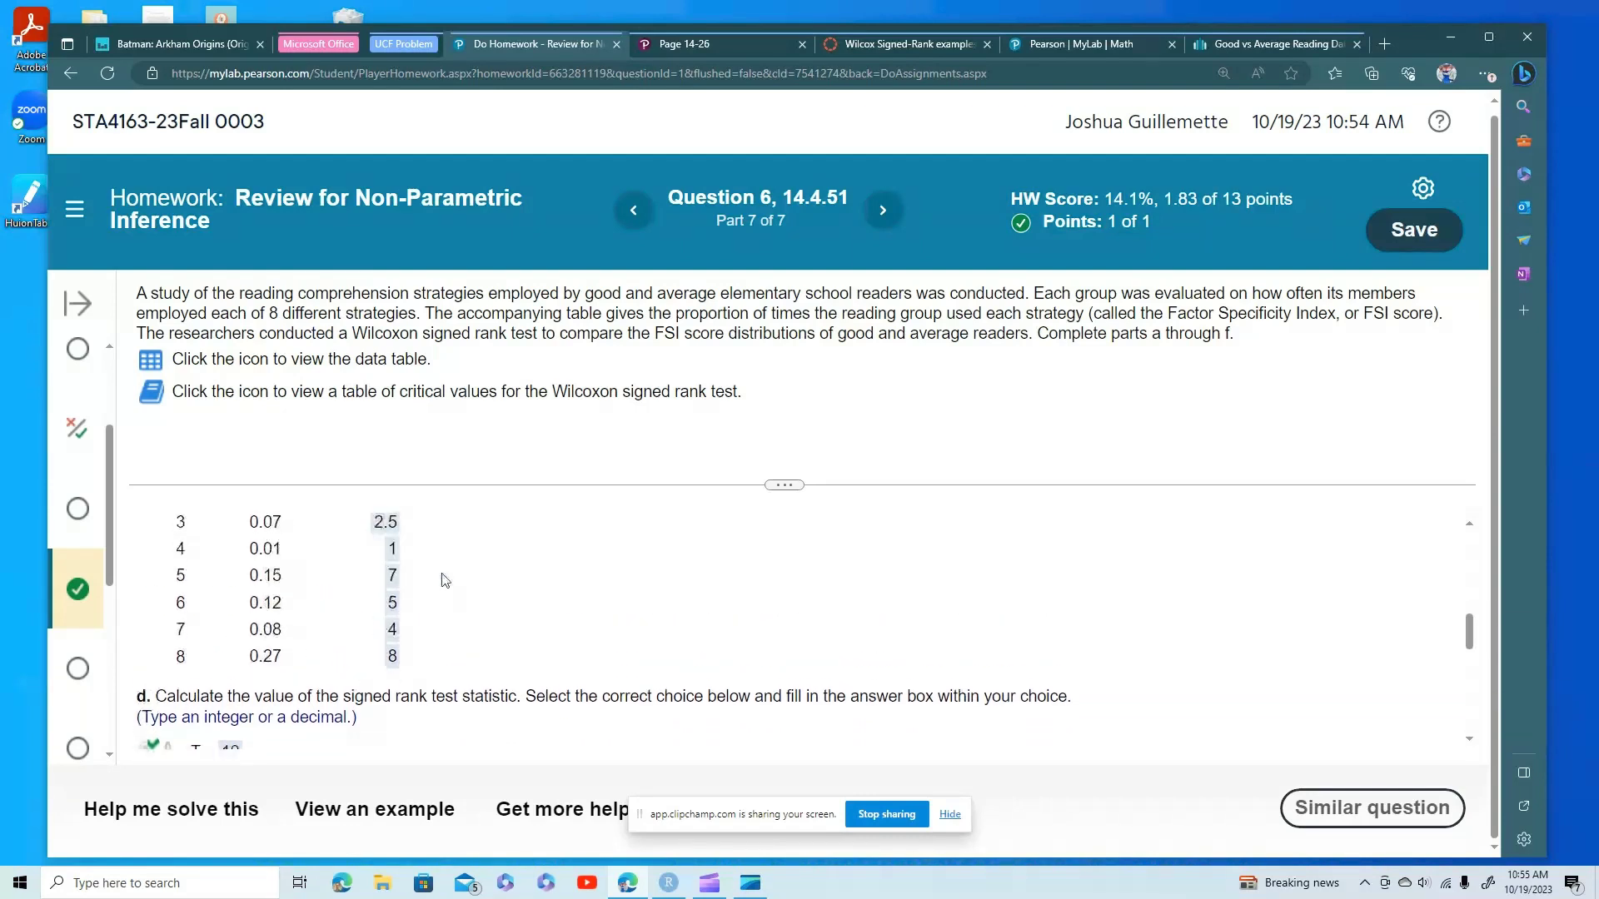
pyautogui.scroll(10, 446, 581)
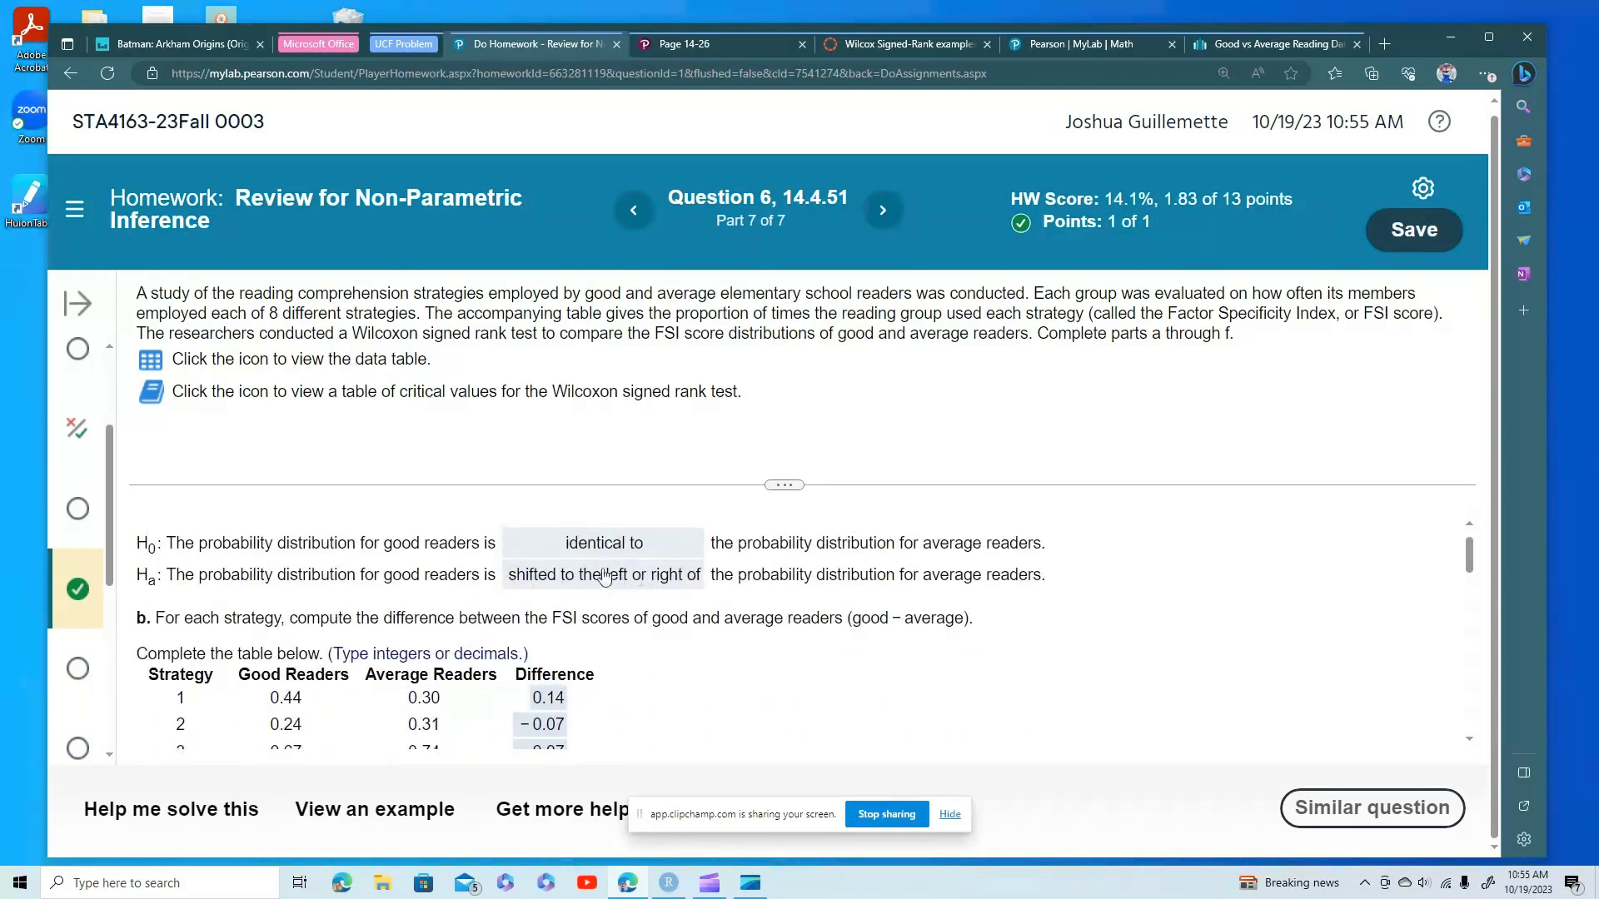
pyautogui.scroll(-10, 605, 574)
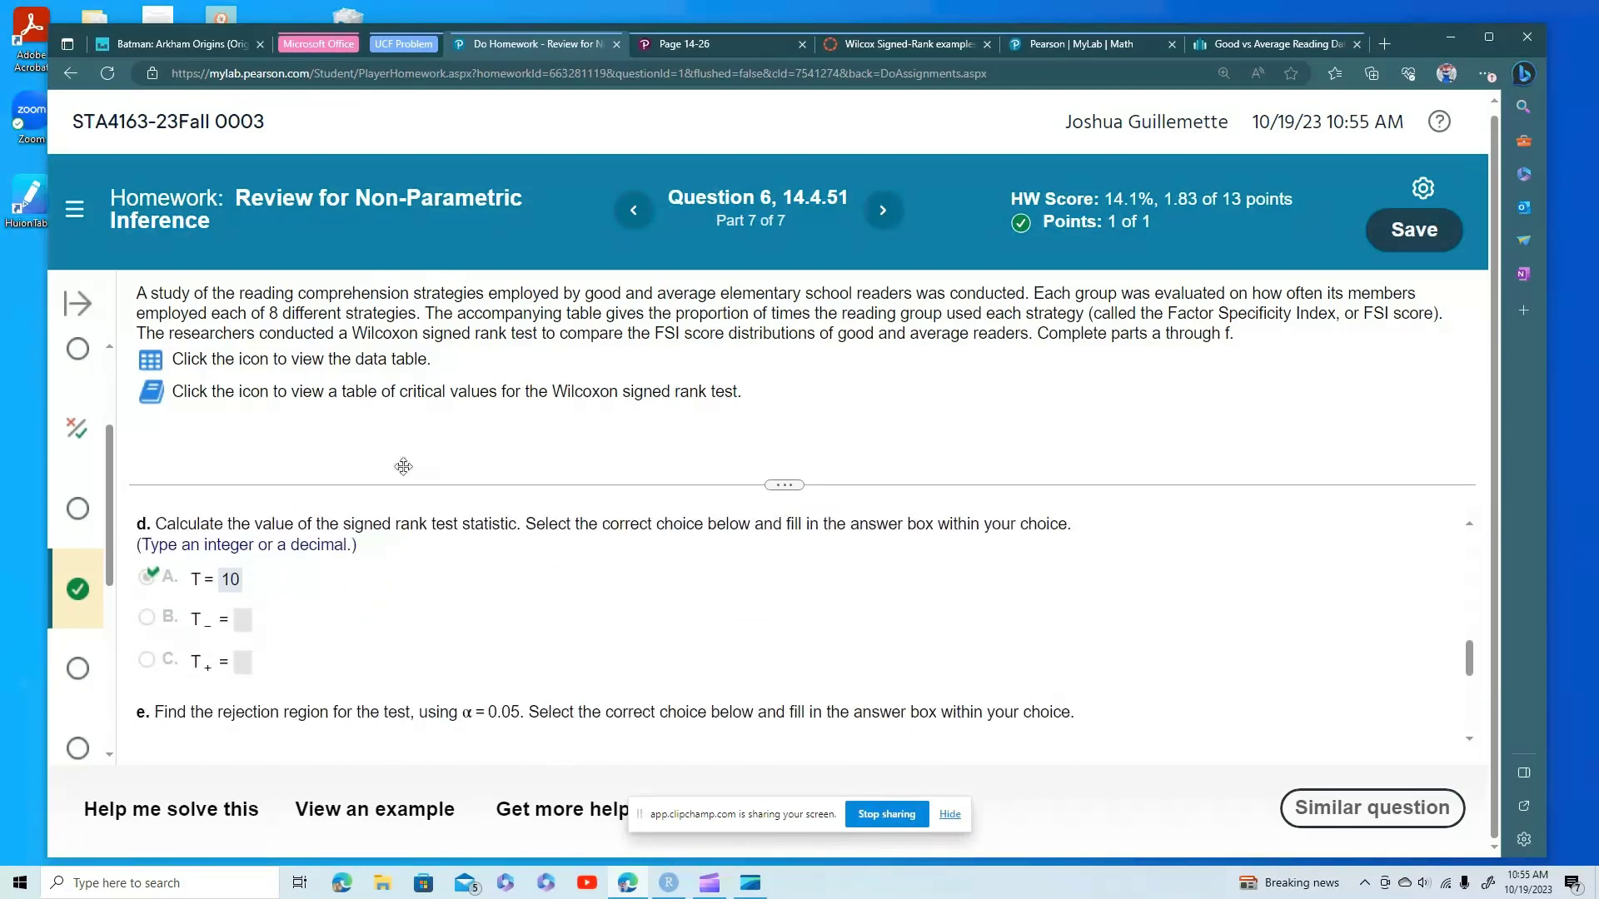
# Match T = 10 to StatCrunch's neg rank sum, then view part e's rejection region T ≤ 4.
pyautogui.click(1243, 51)
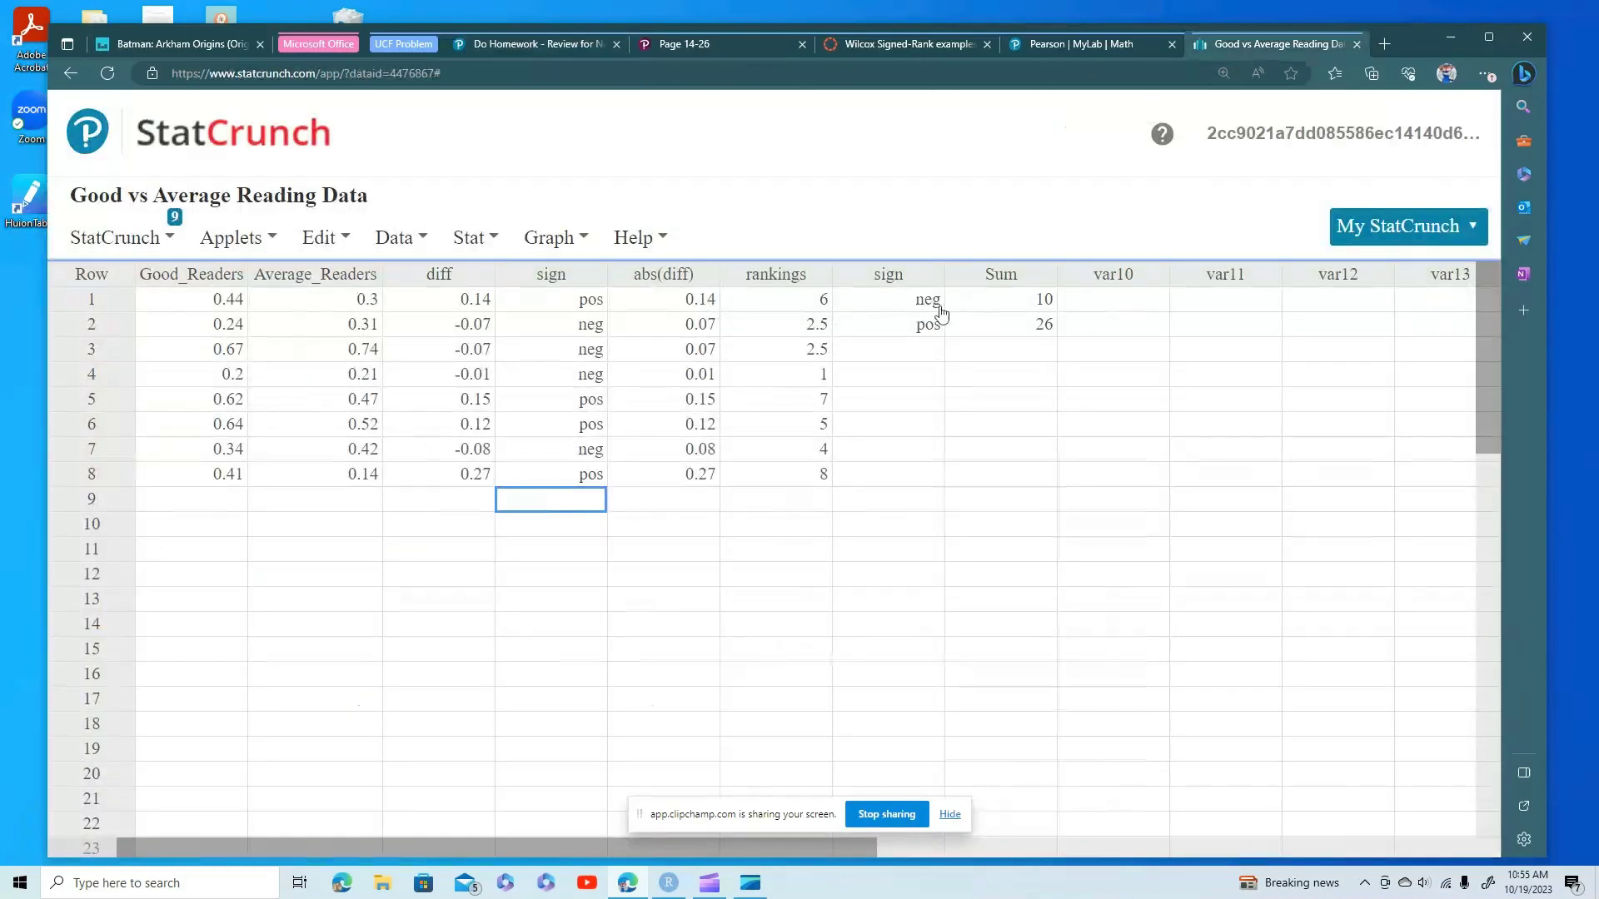
pyautogui.click(477, 43)
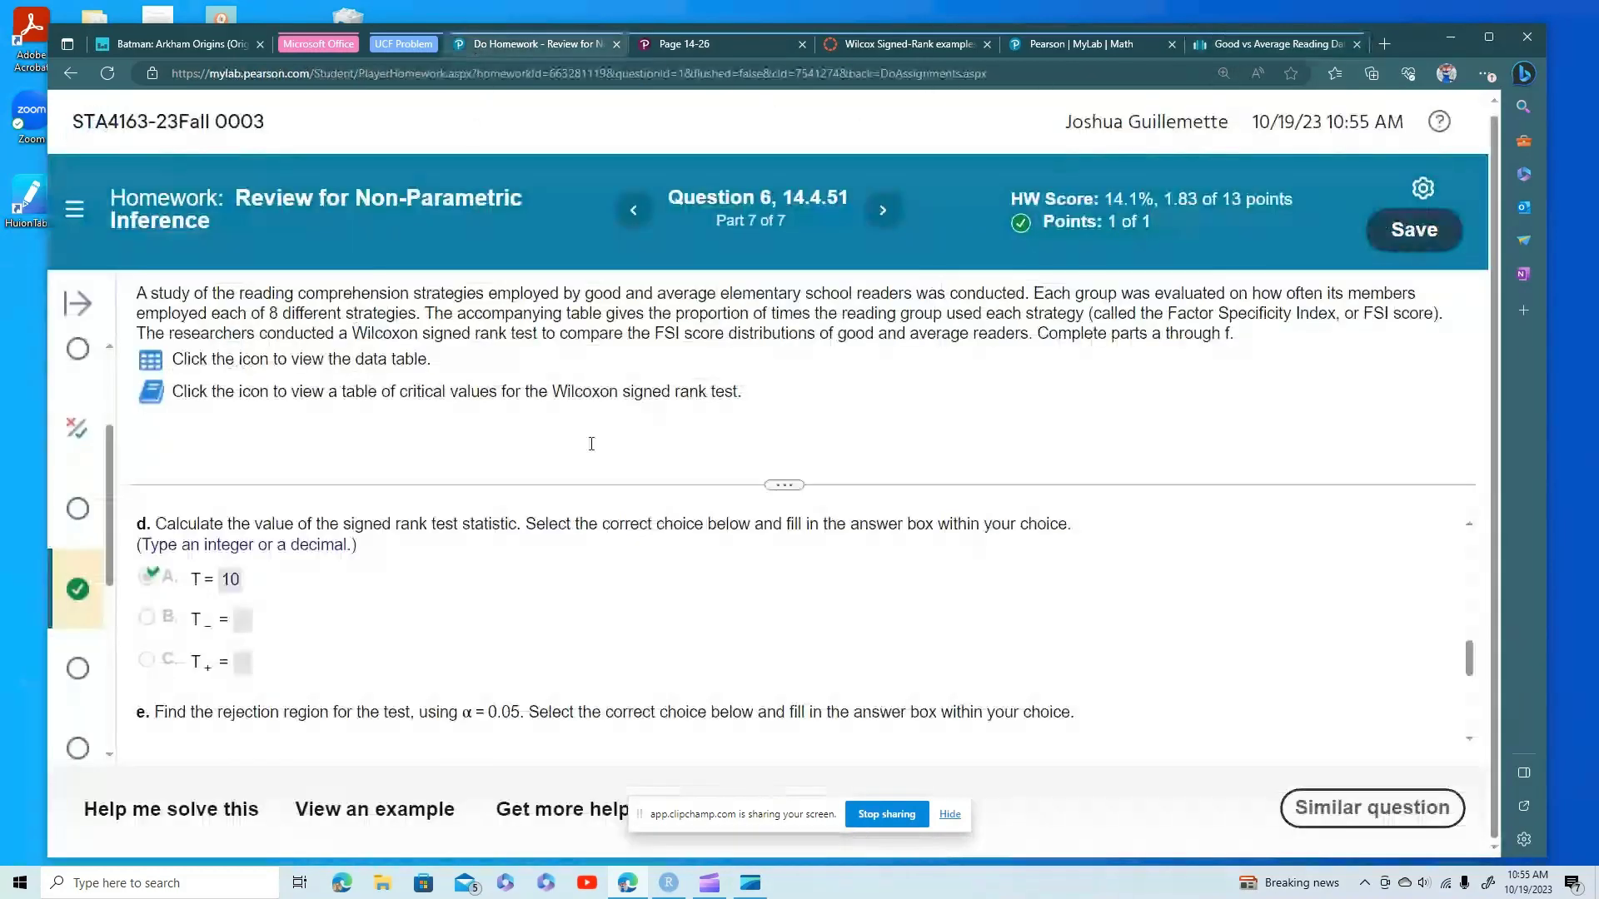
pyautogui.scroll(-2, 247, 596)
pyautogui.scroll(-1, 248, 597)
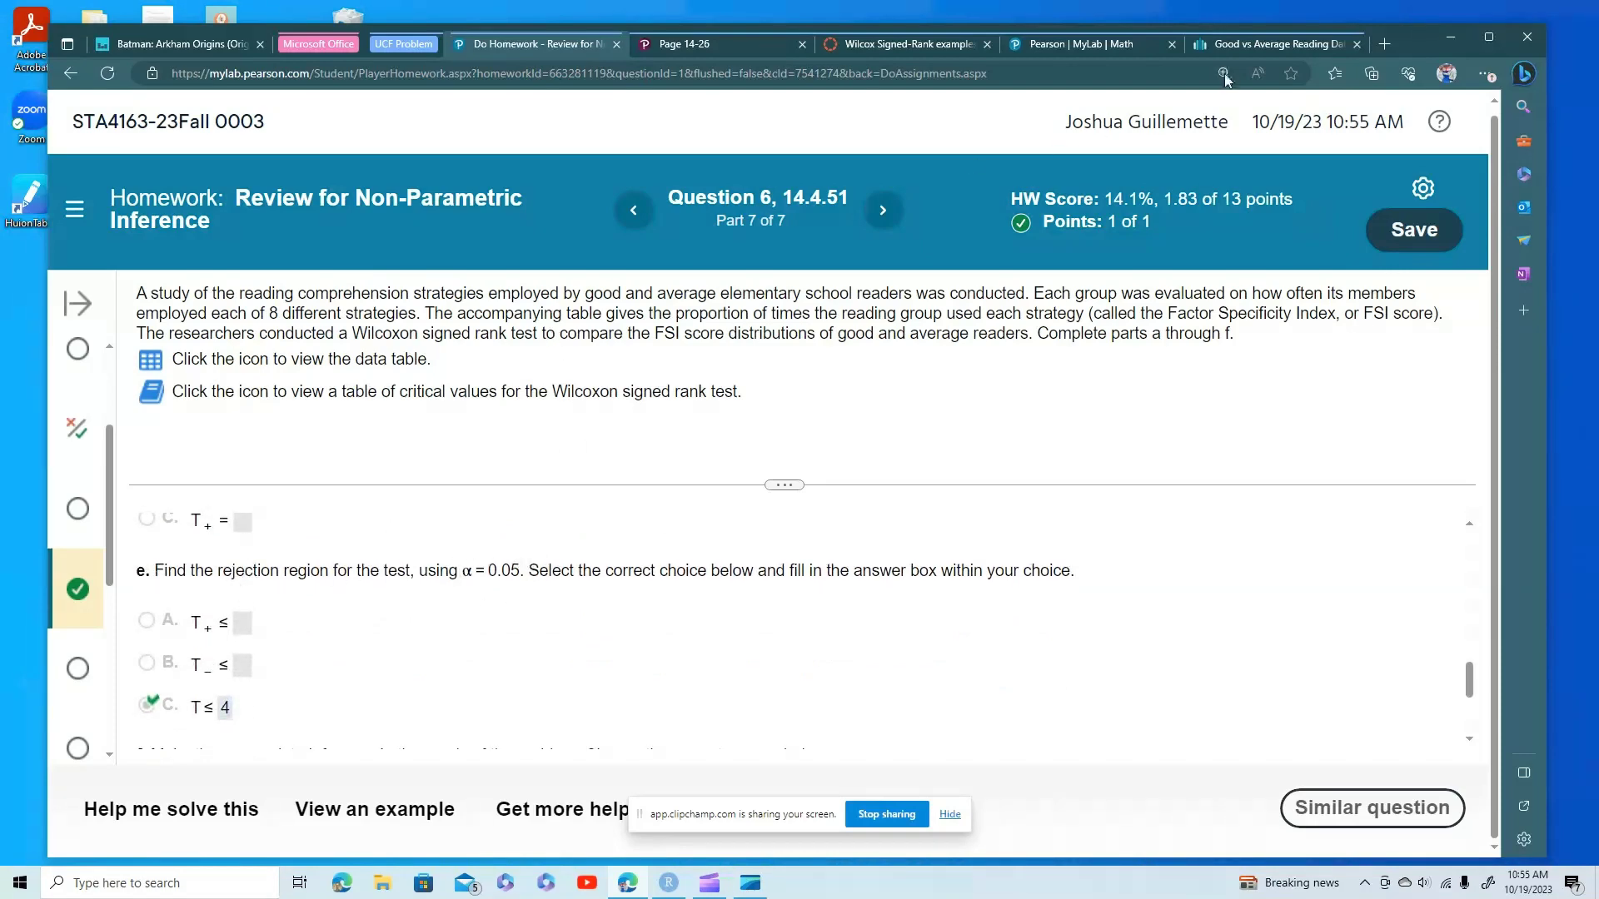
pyautogui.click(1231, 46)
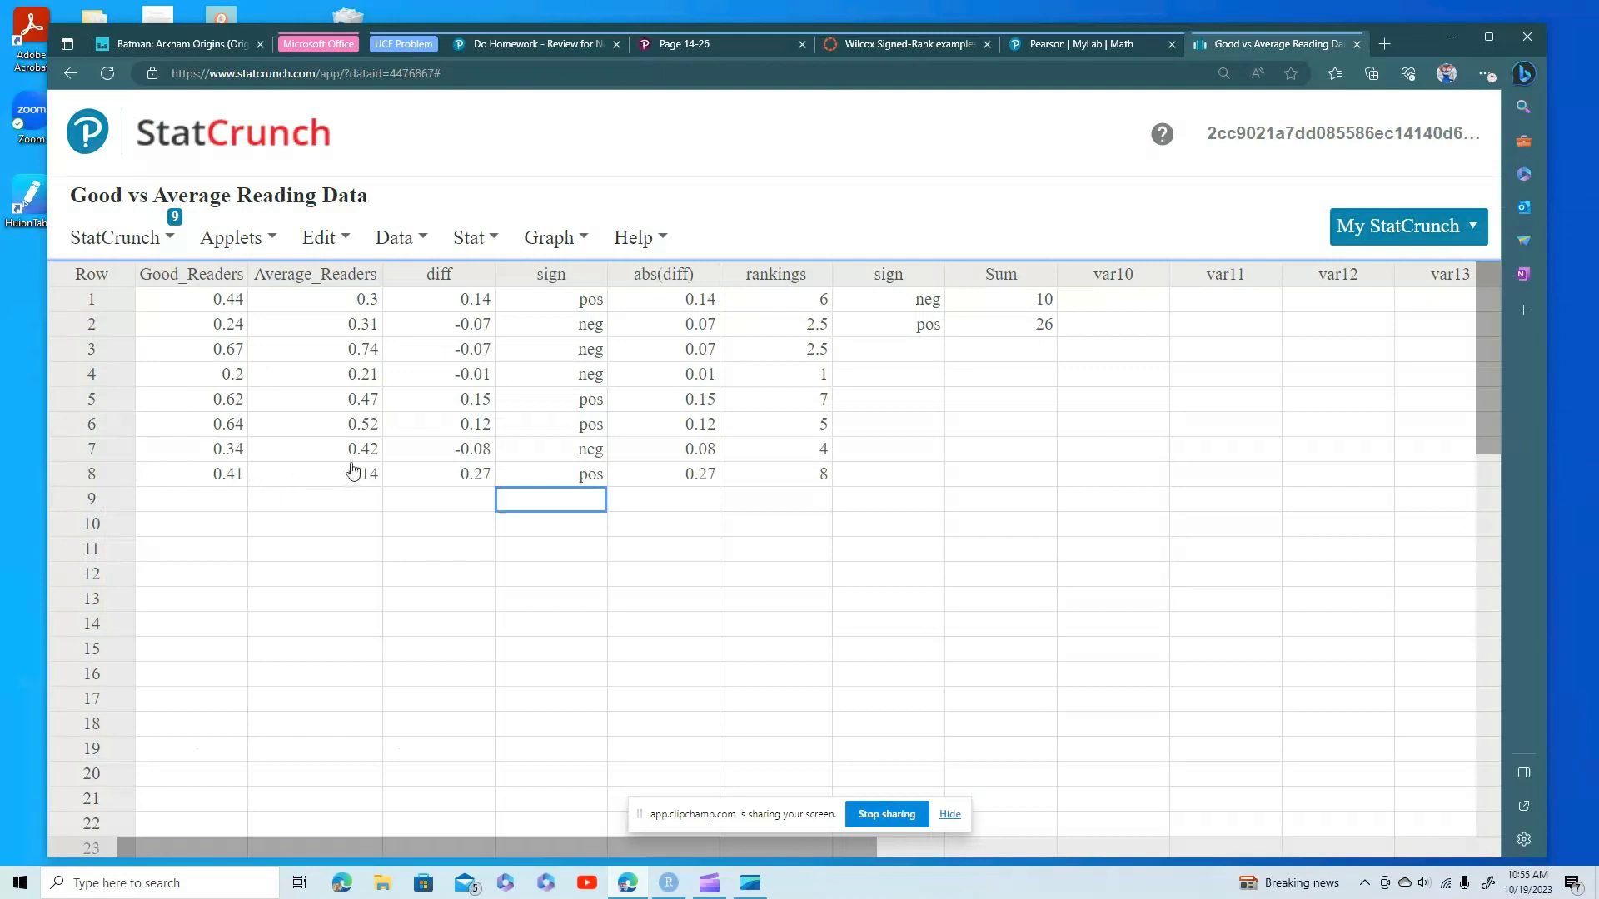
# Open eText page 14-26 with the Wilcoxon signed rank test box.
pyautogui.click(727, 35)
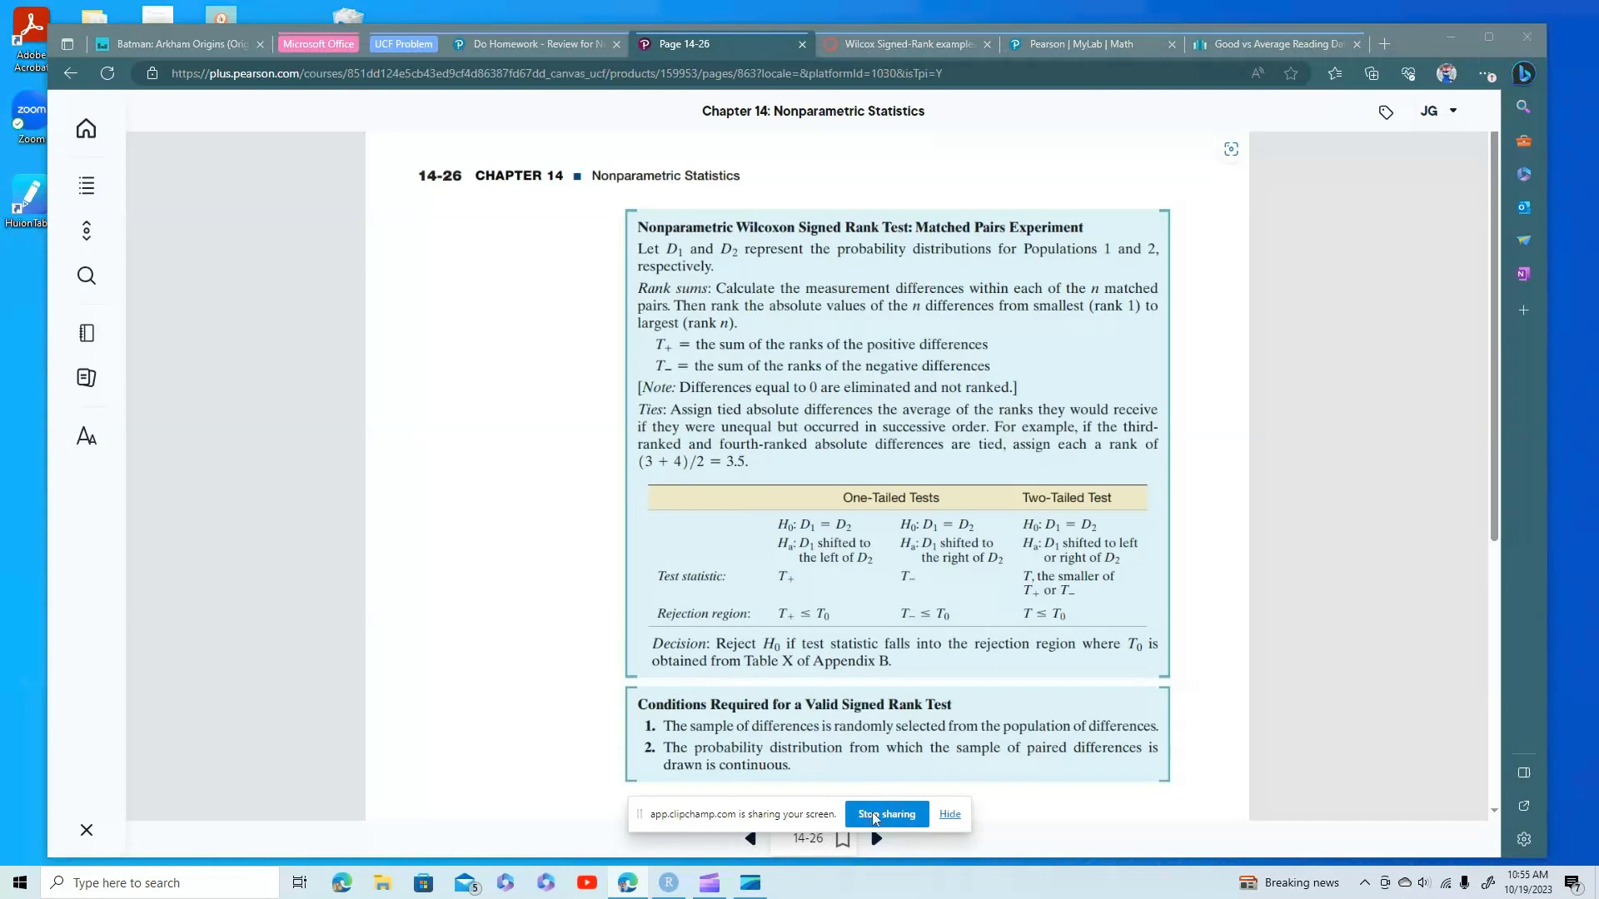
# Dismiss the screen-sharing notice and turn back to page 14-25's Table 14.5 critical values.
pyautogui.click(952, 816)
pyautogui.click(752, 841)
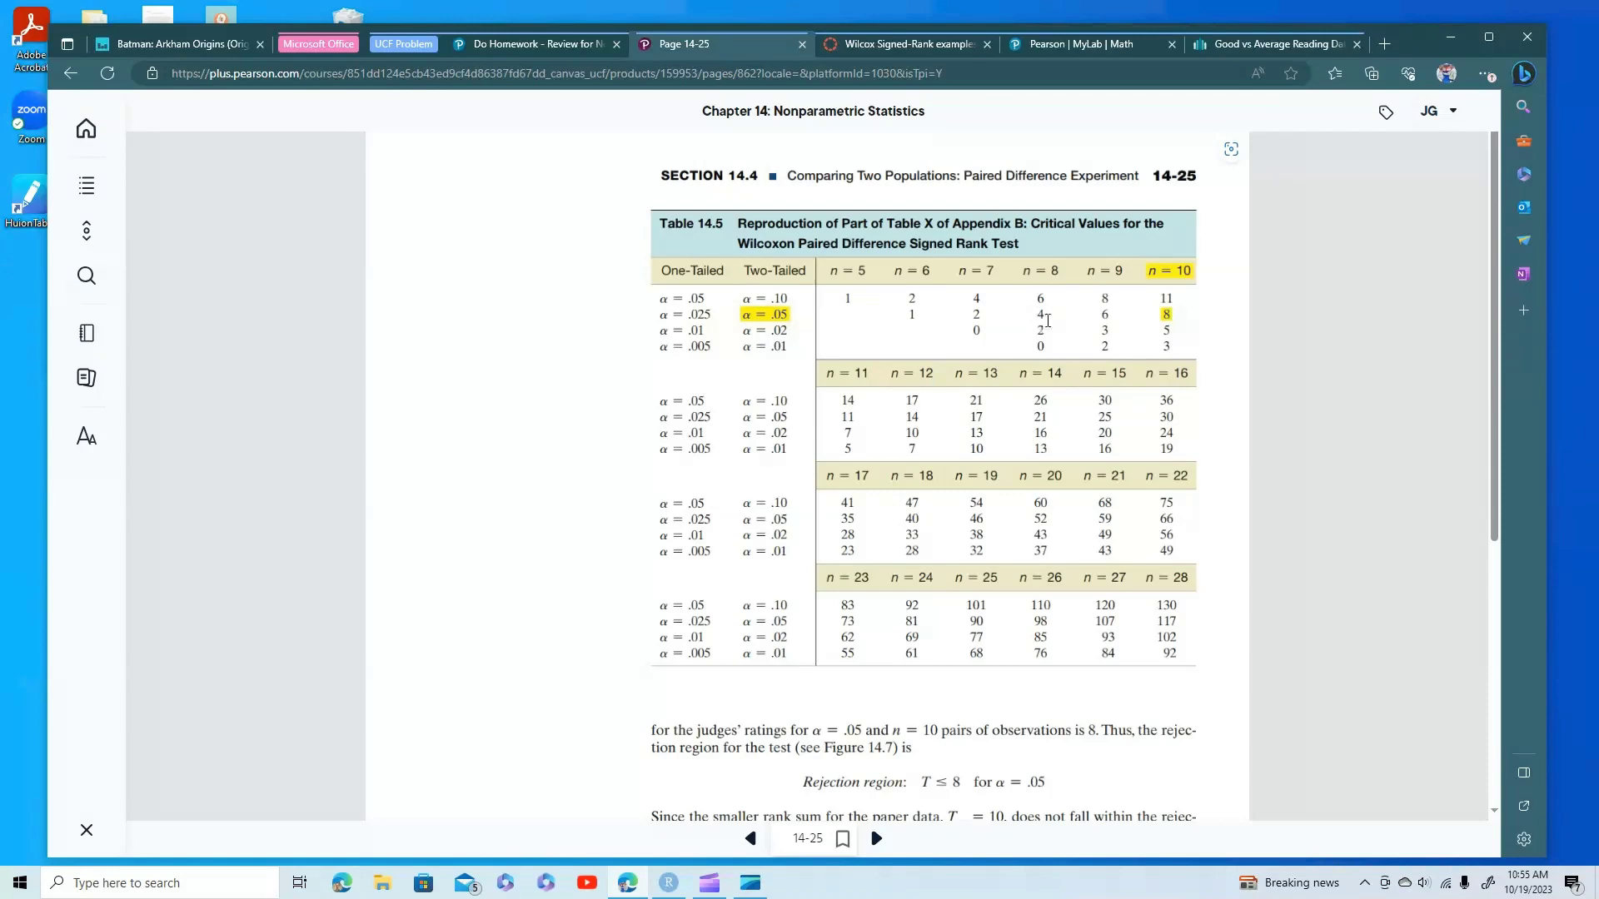
# Review the homework's parts d–f: T = 10, T ≤ 4, and do not reject H0.
pyautogui.click(521, 44)
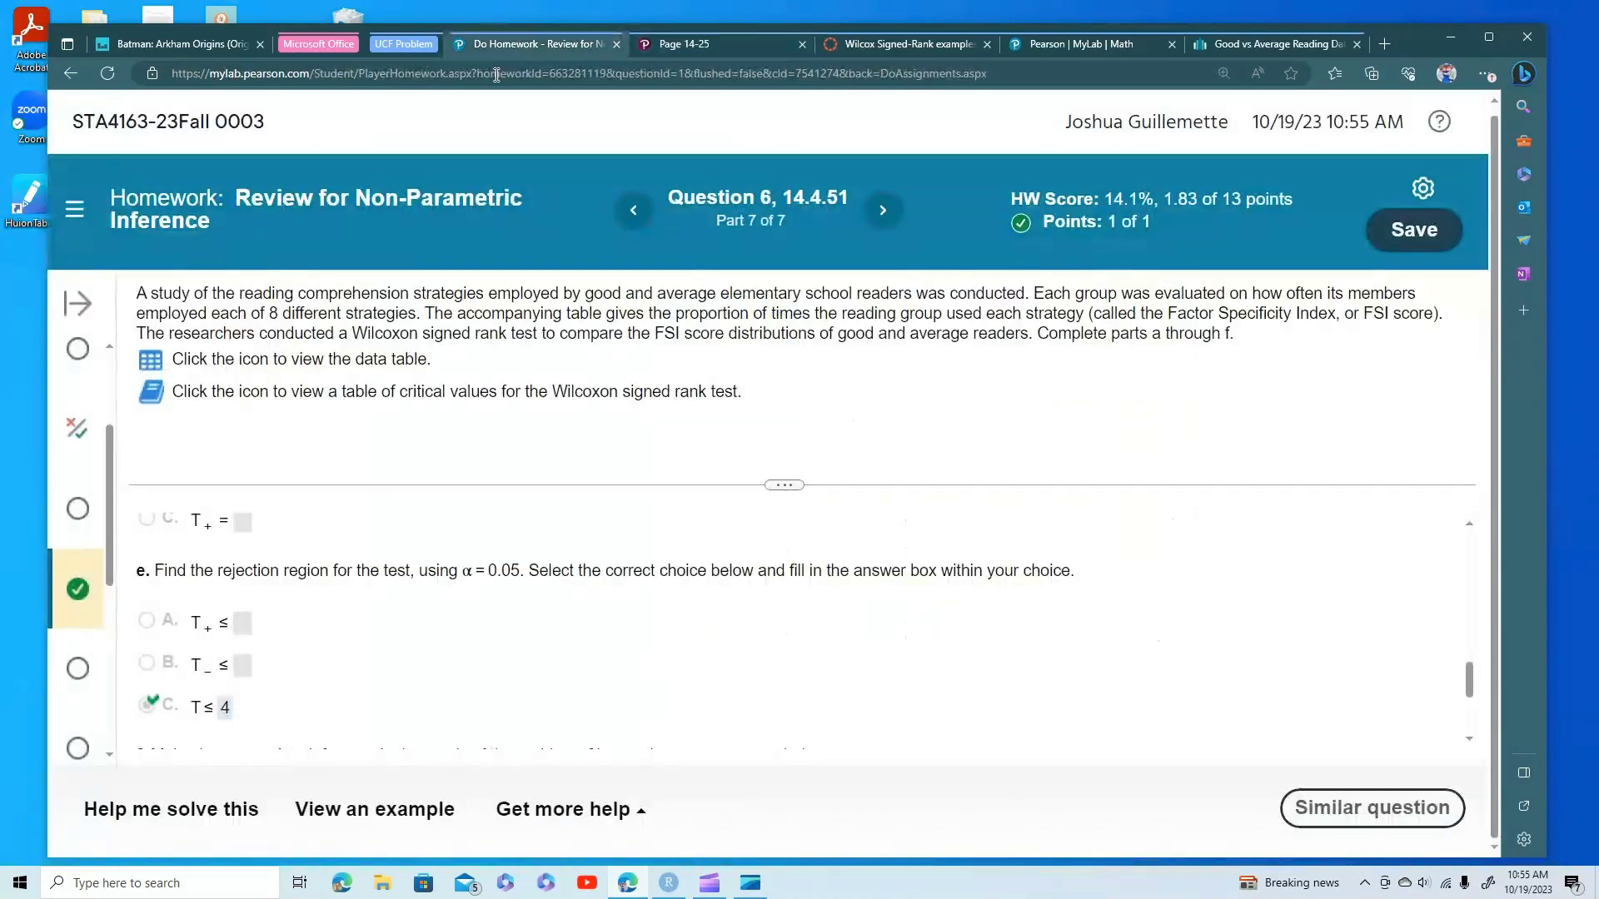
pyautogui.scroll(-1, 185, 671)
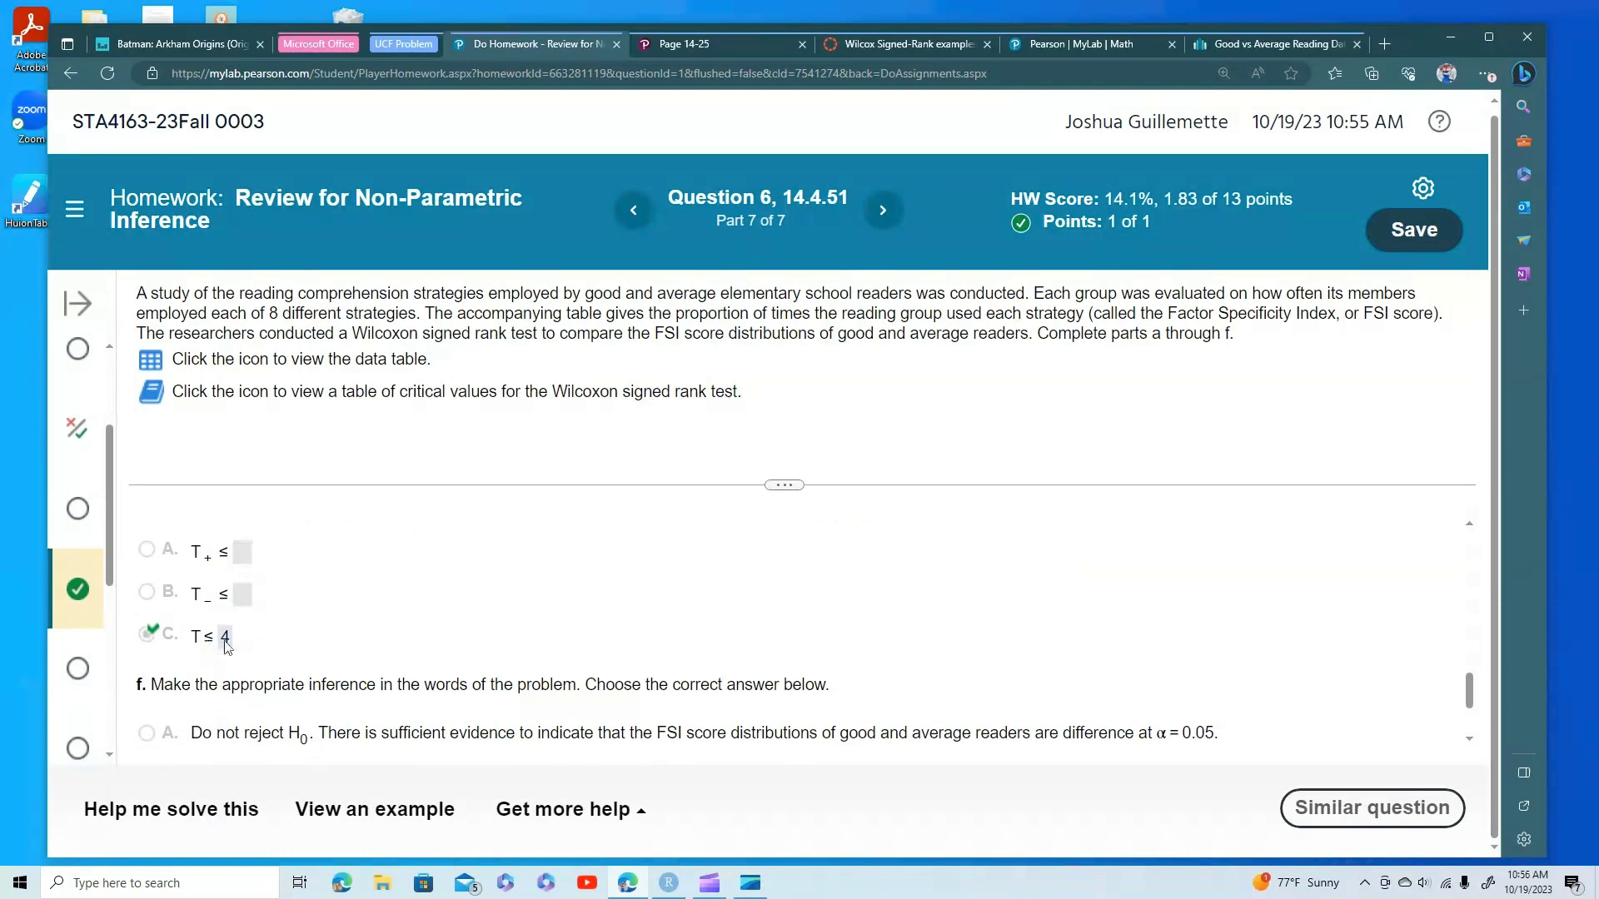
pyautogui.scroll(4, 225, 646)
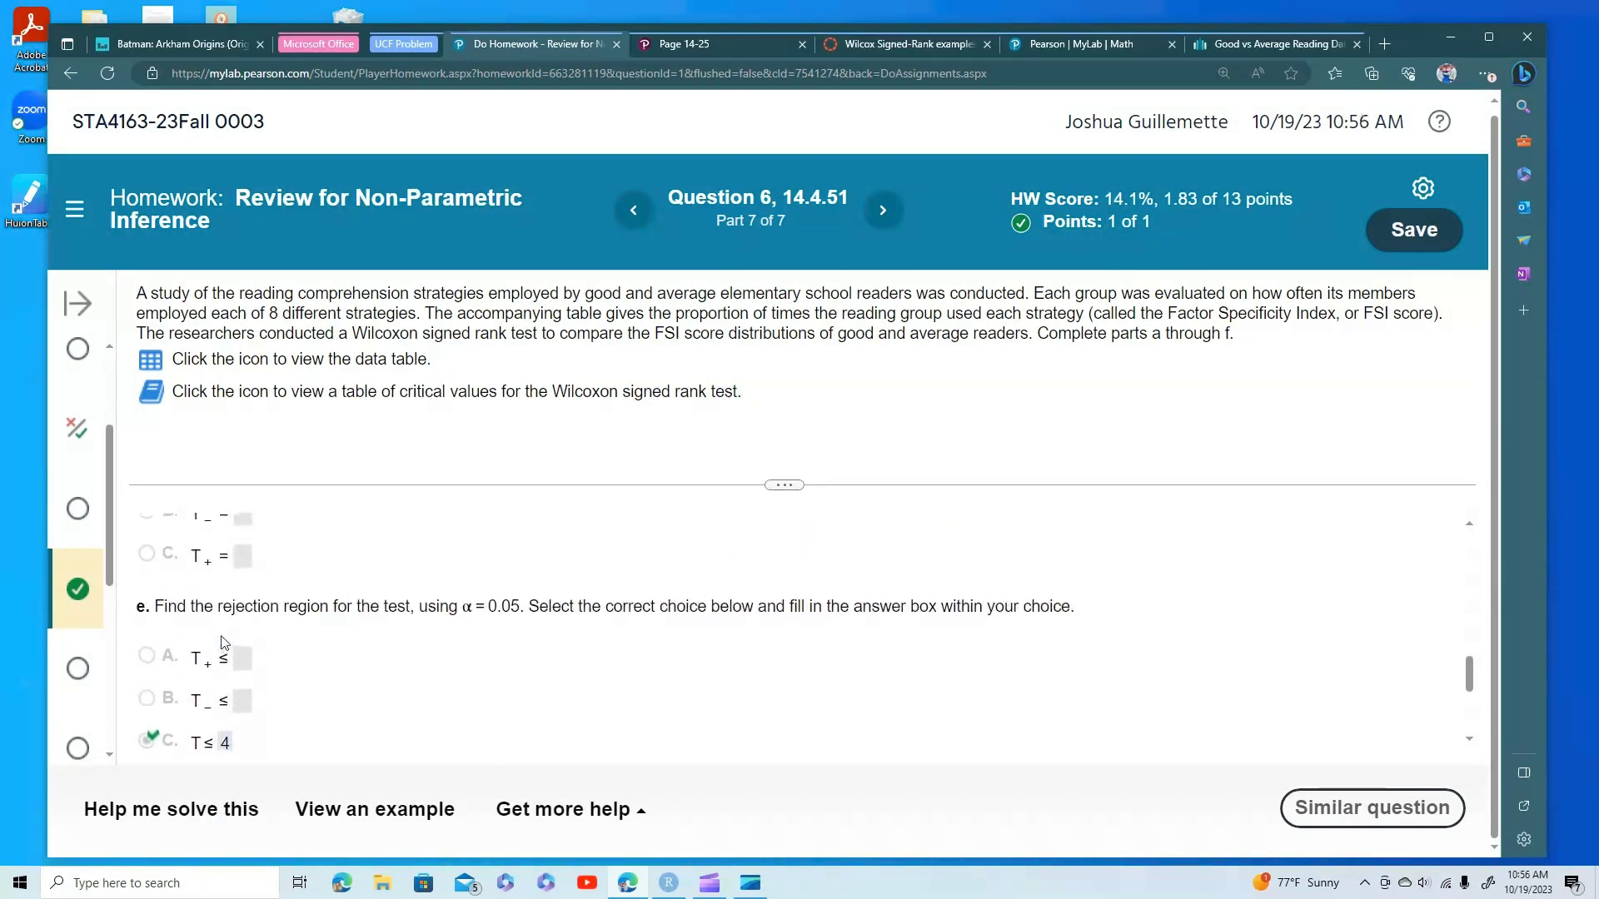
pyautogui.scroll(-4, 235, 638)
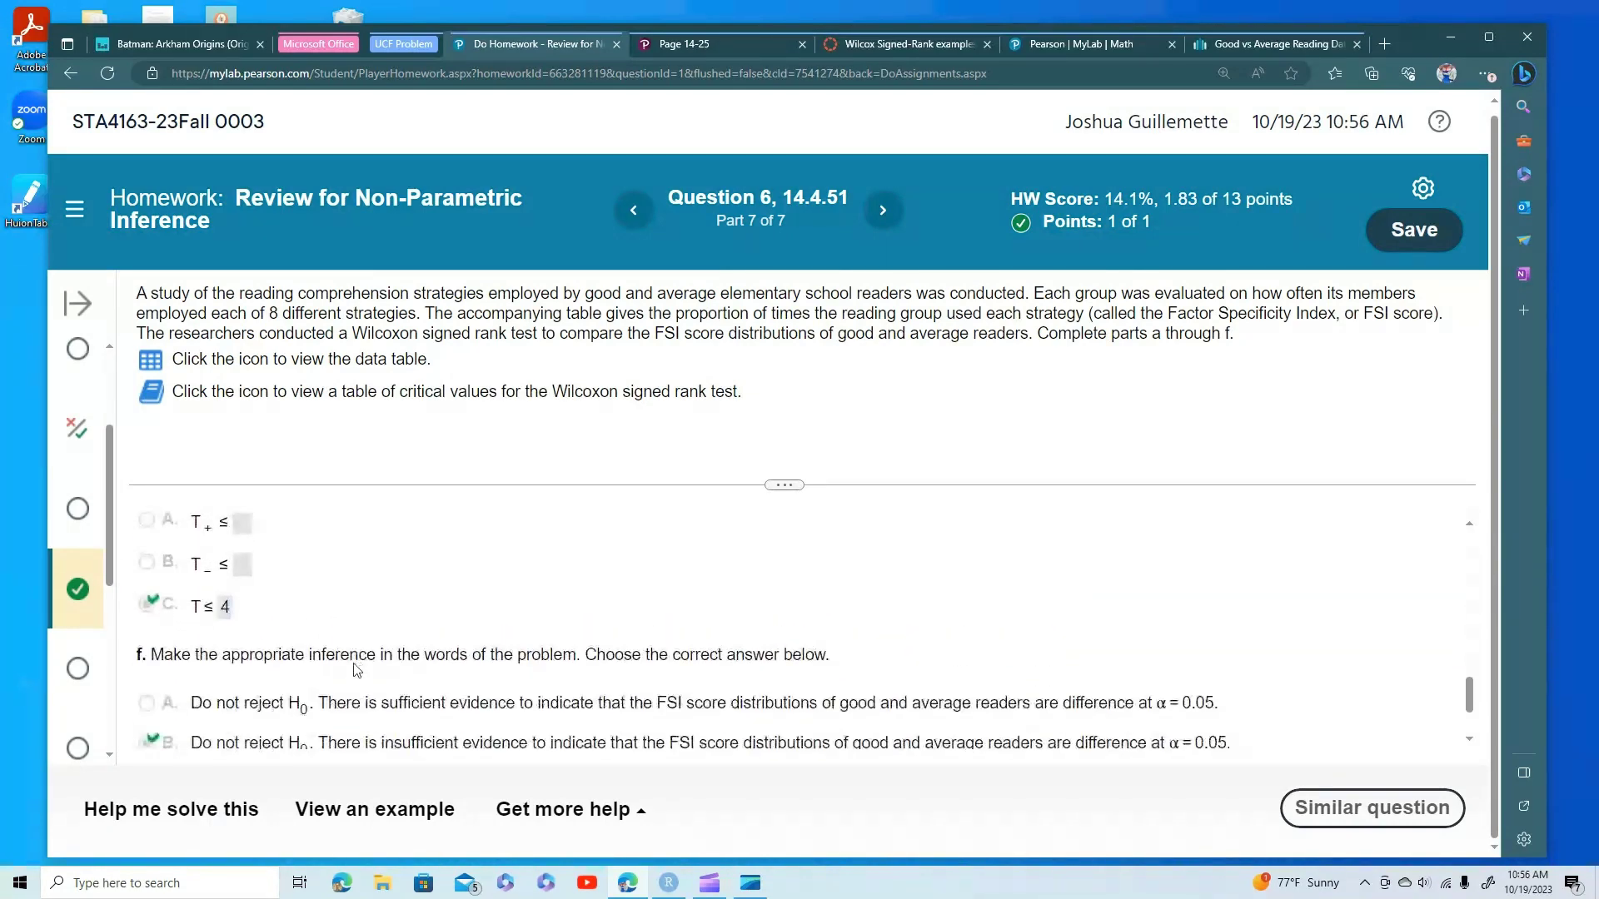
pyautogui.scroll(3, 356, 671)
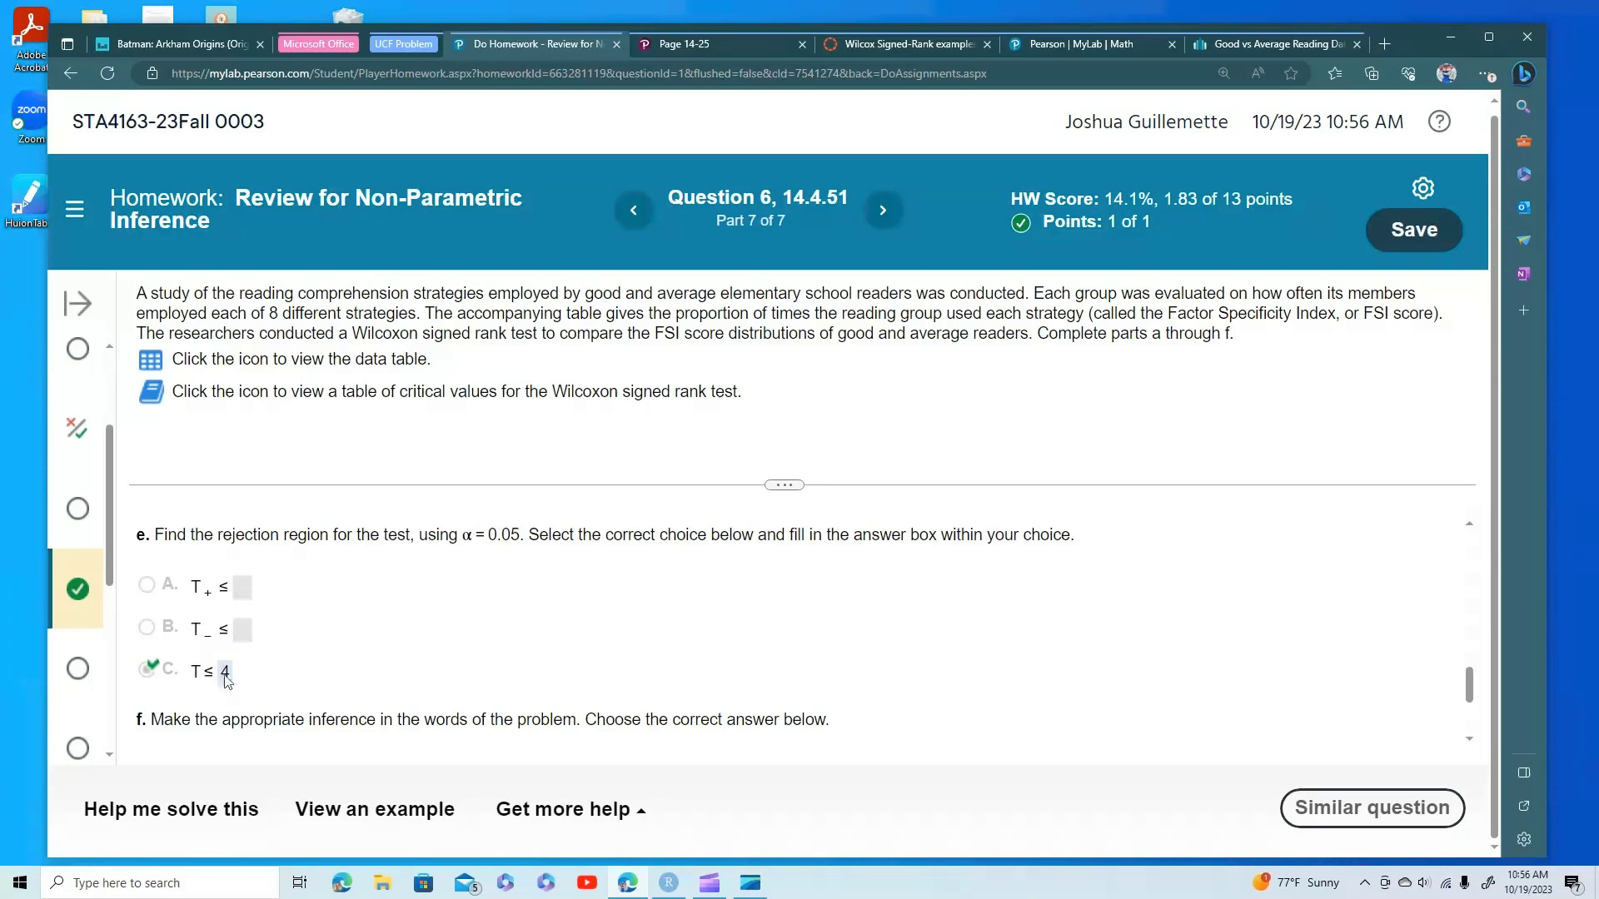
pyautogui.scroll(2, 227, 682)
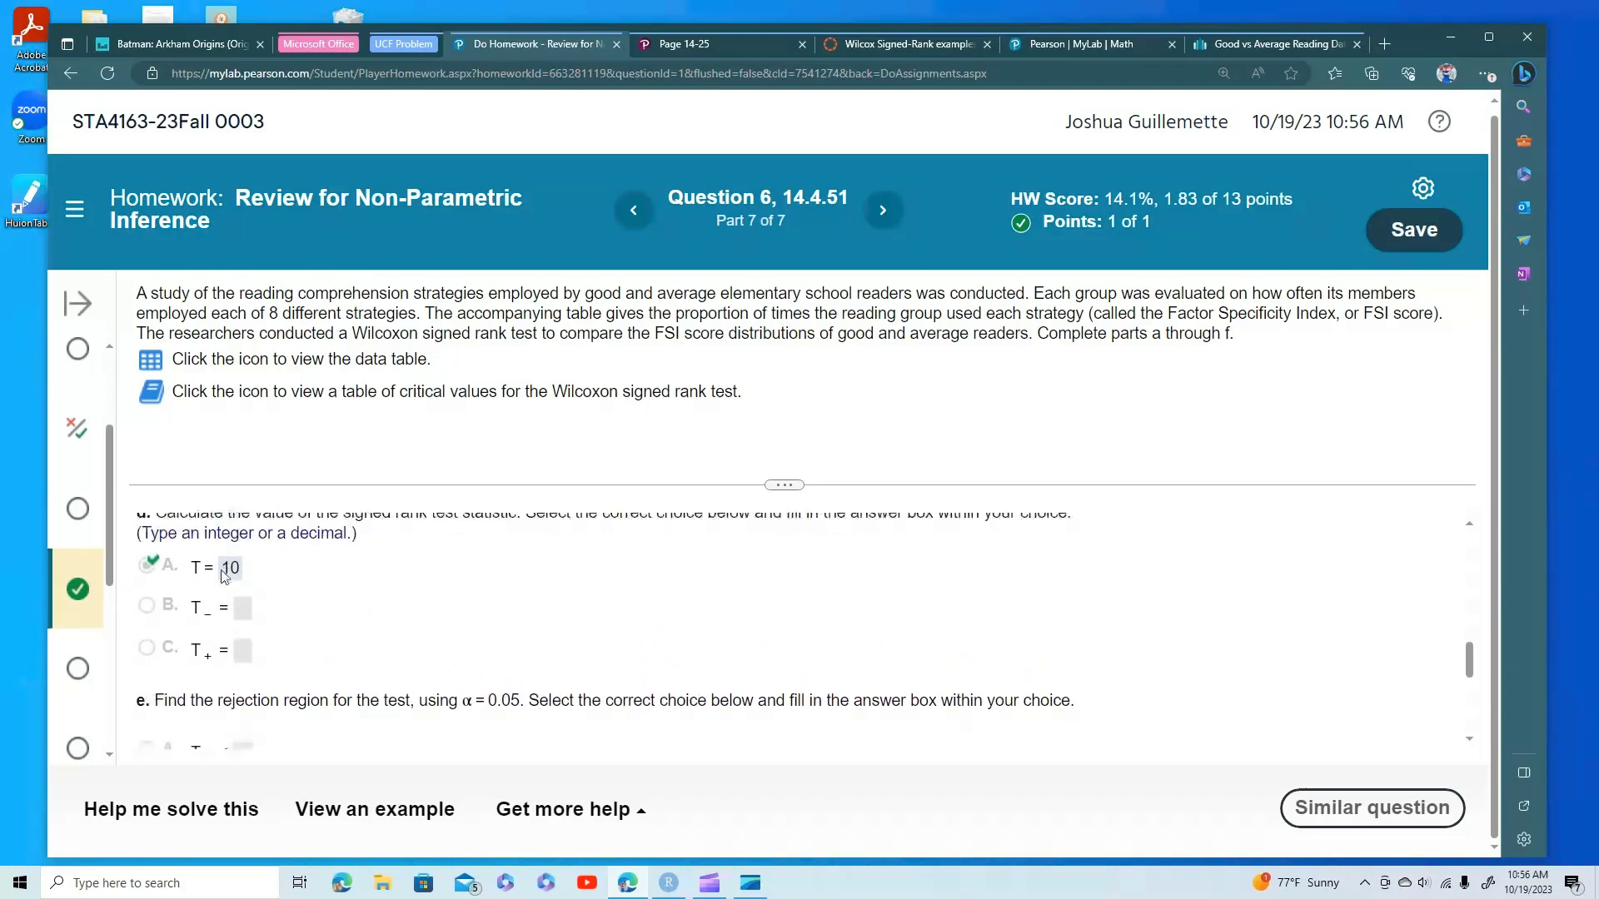
pyautogui.scroll(-5, 226, 600)
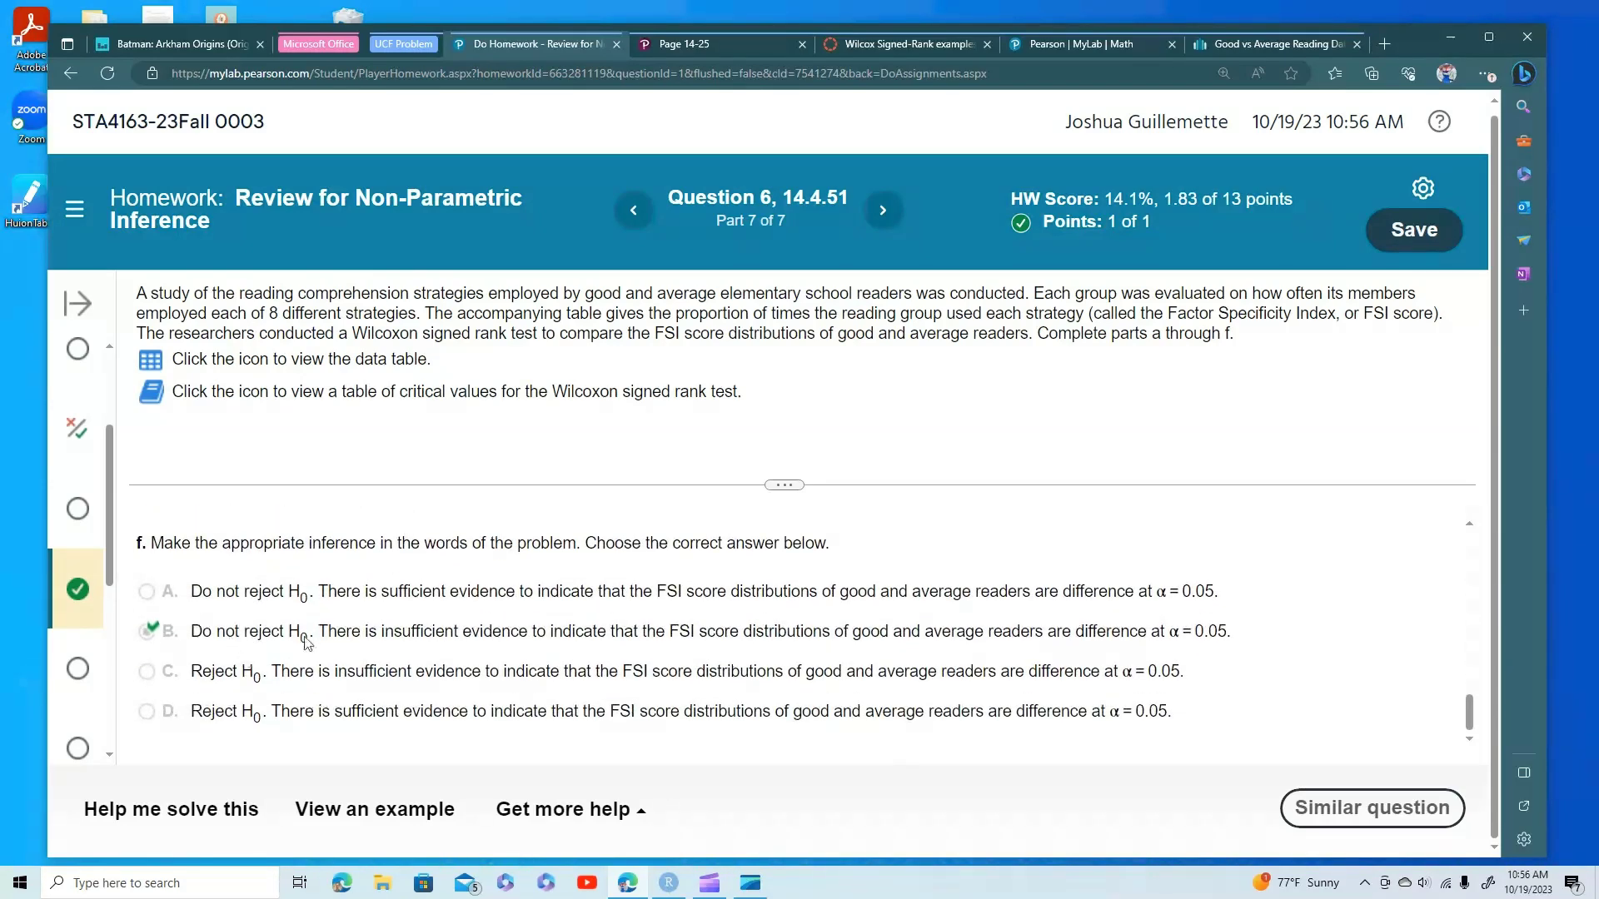
# Run a paired Wilcoxon Signed Ranks test on Good_Readers versus Average_Readers.
pyautogui.click(1277, 49)
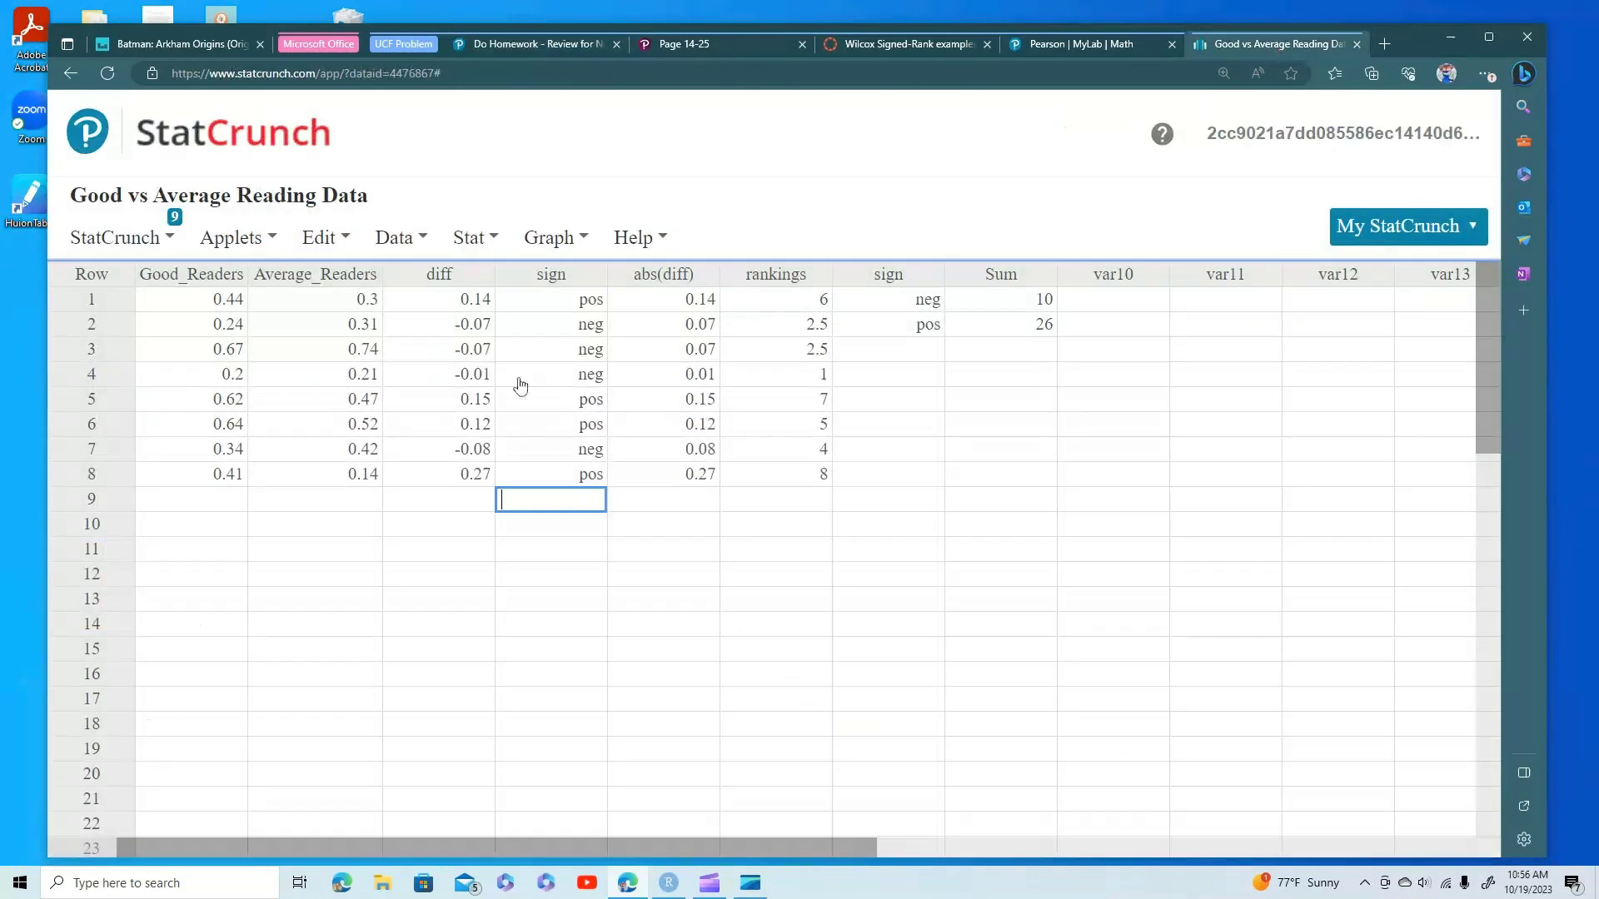
pyautogui.click(481, 240)
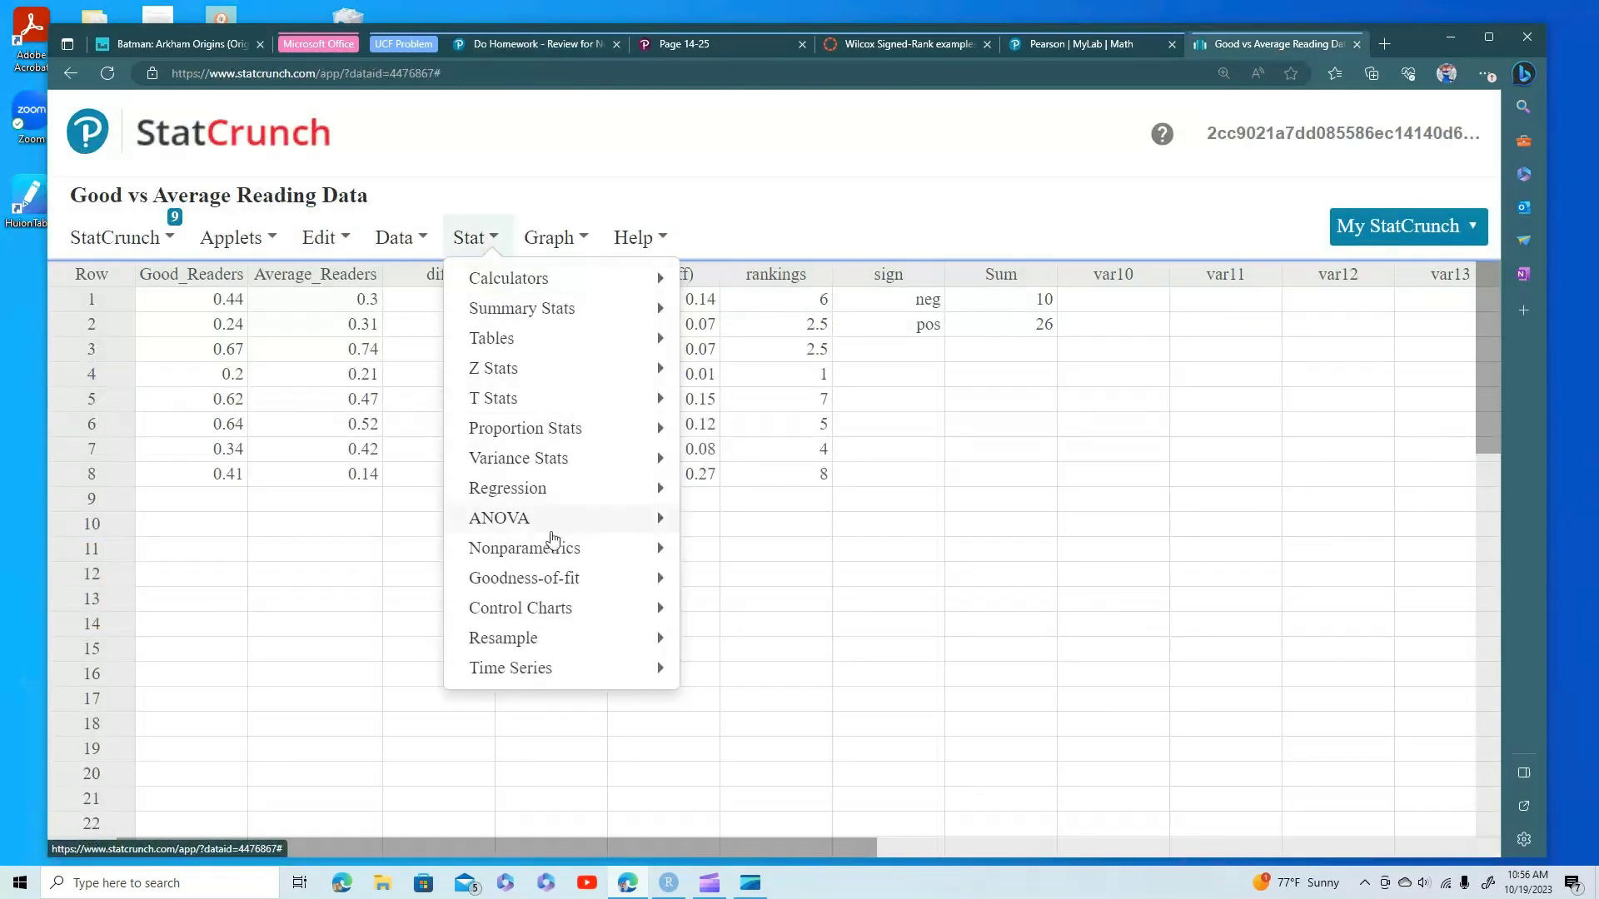
pyautogui.moveTo(547, 557)
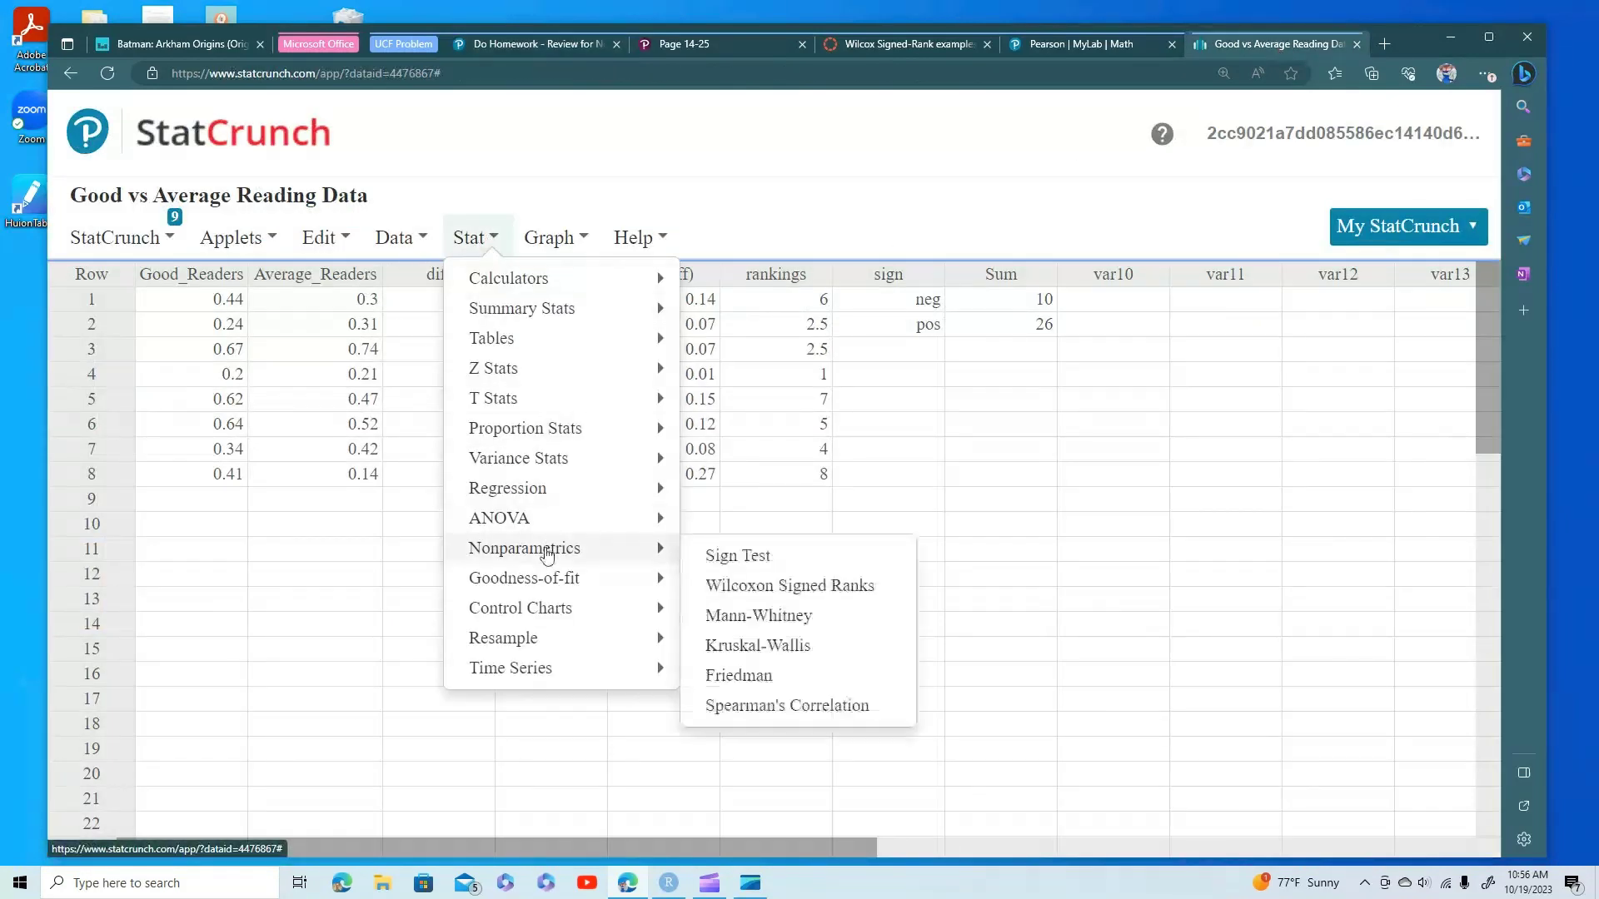
pyautogui.click(733, 583)
pyautogui.click(481, 347)
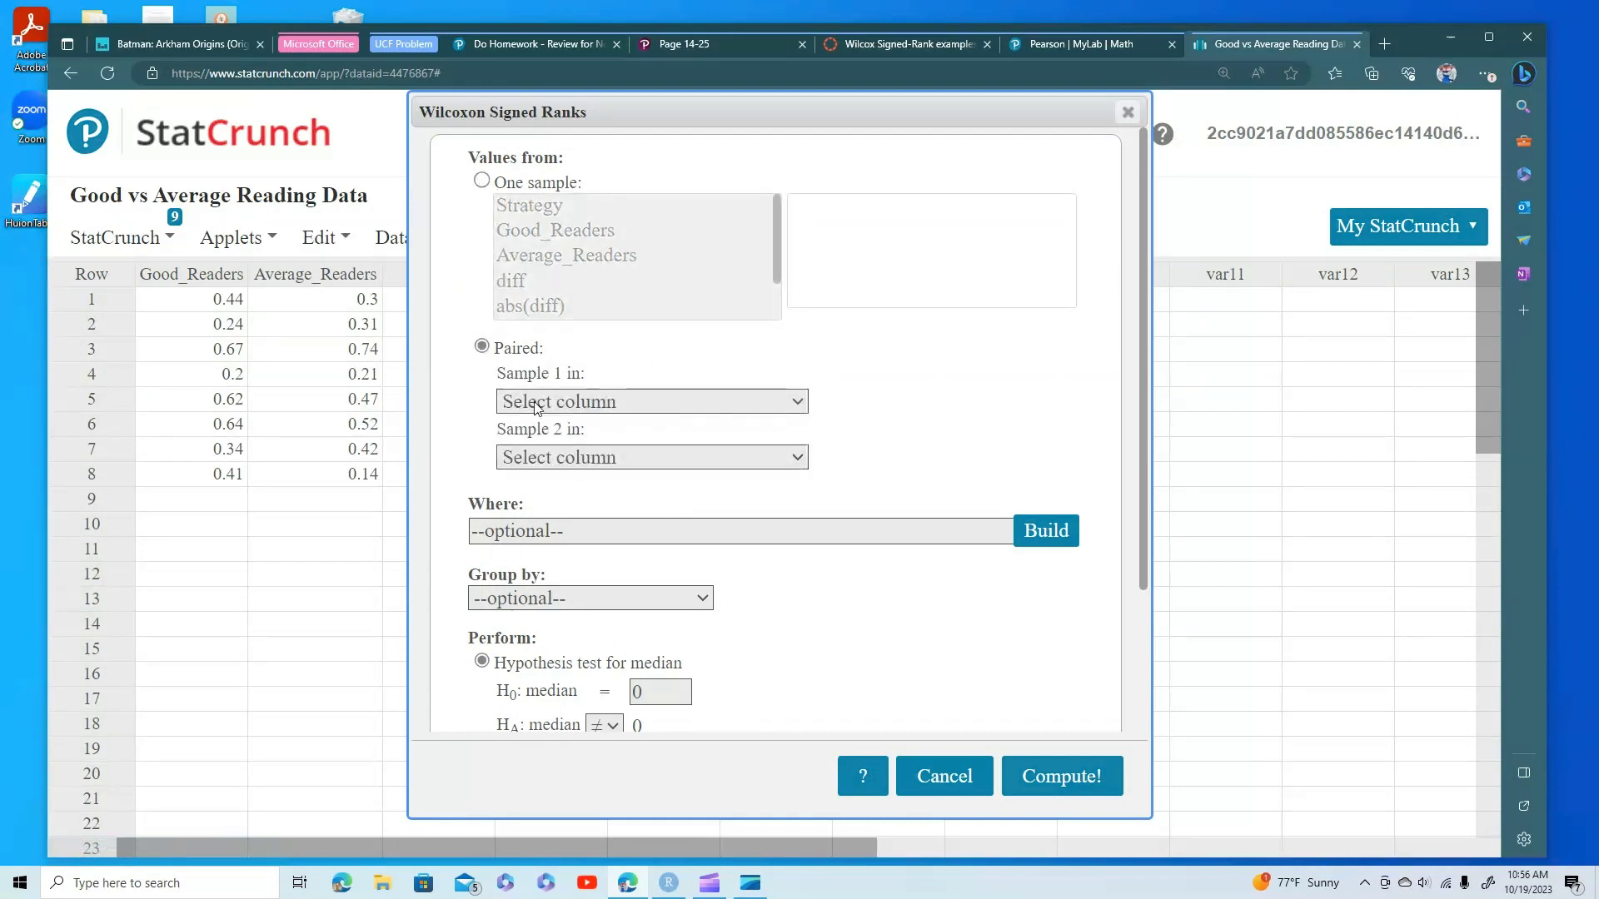
pyautogui.click(533, 405)
pyautogui.click(559, 476)
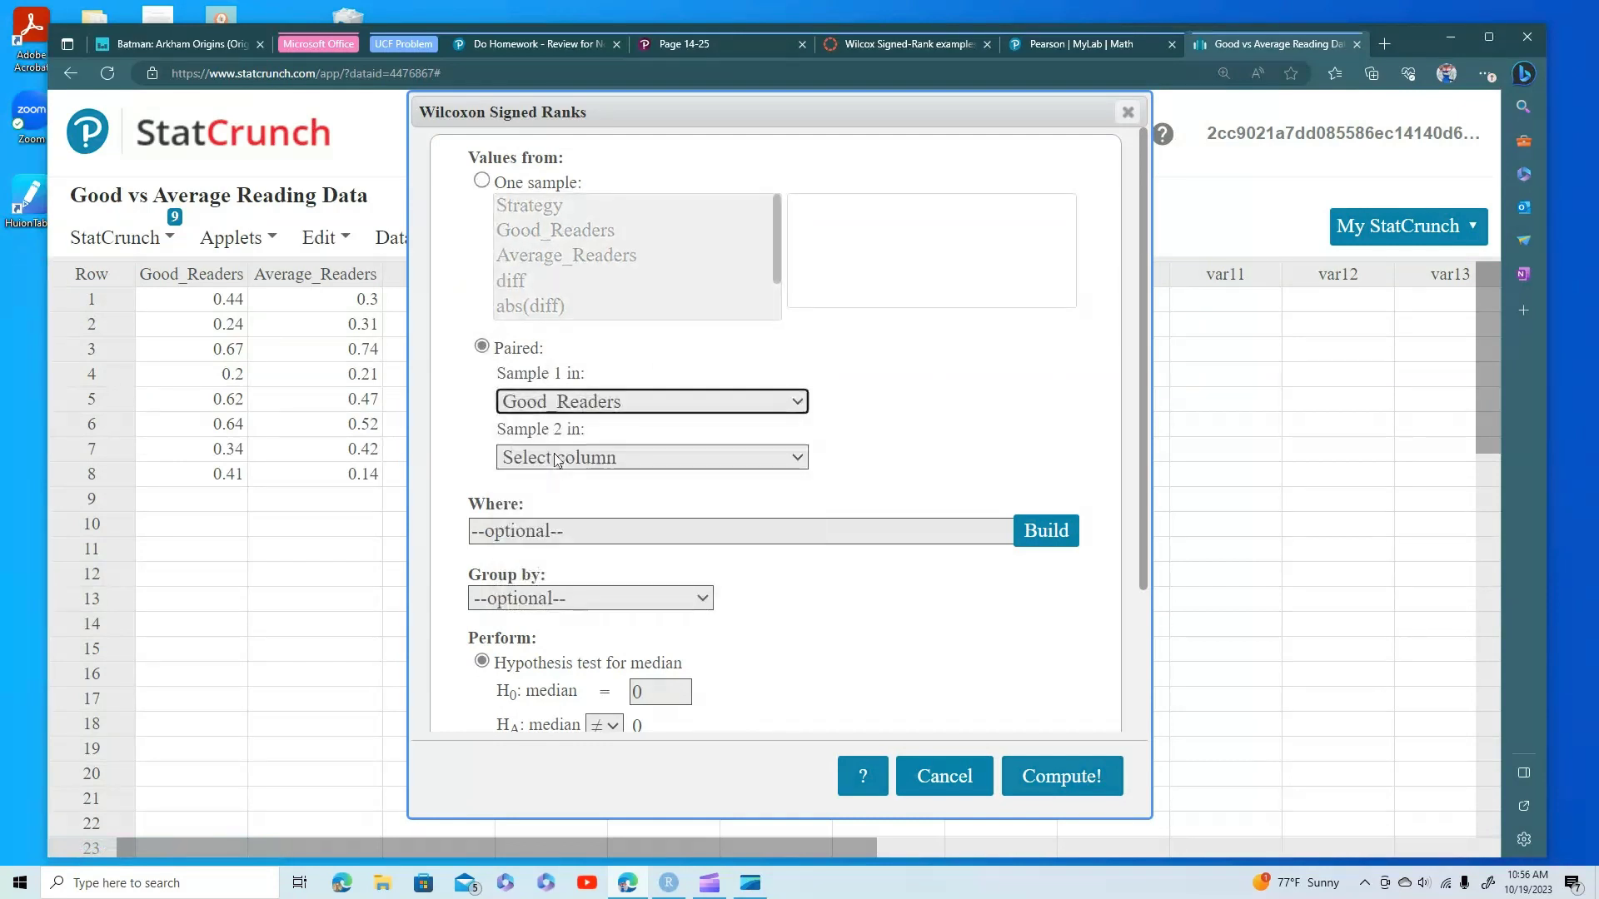
pyautogui.click(556, 461)
pyautogui.click(555, 561)
pyautogui.scroll(-2, 555, 564)
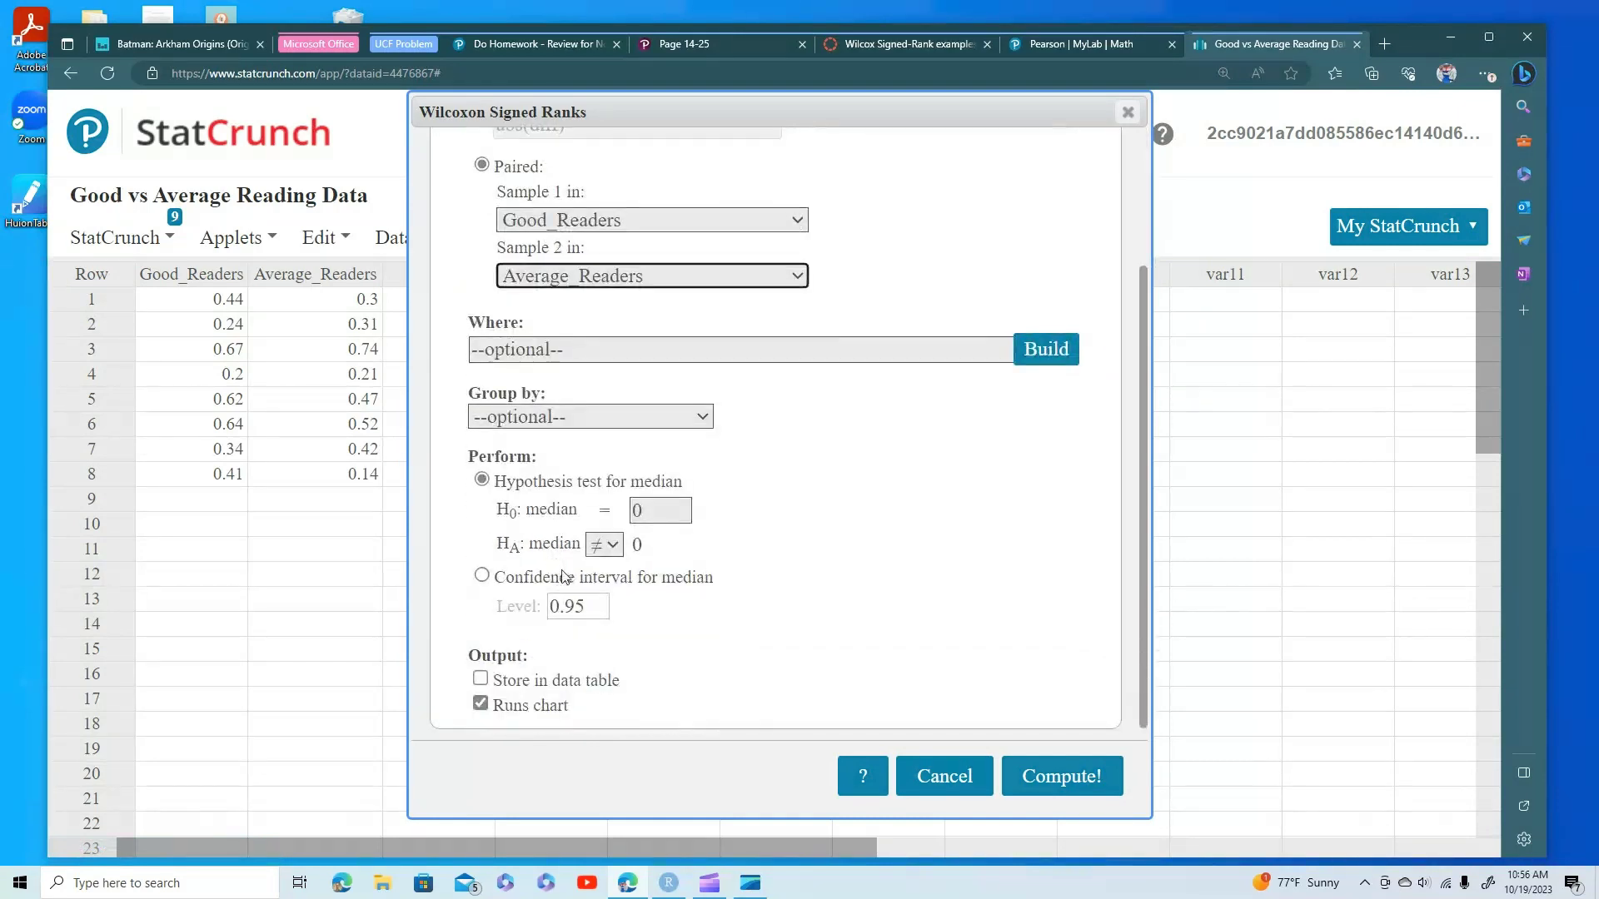
pyautogui.click(1061, 779)
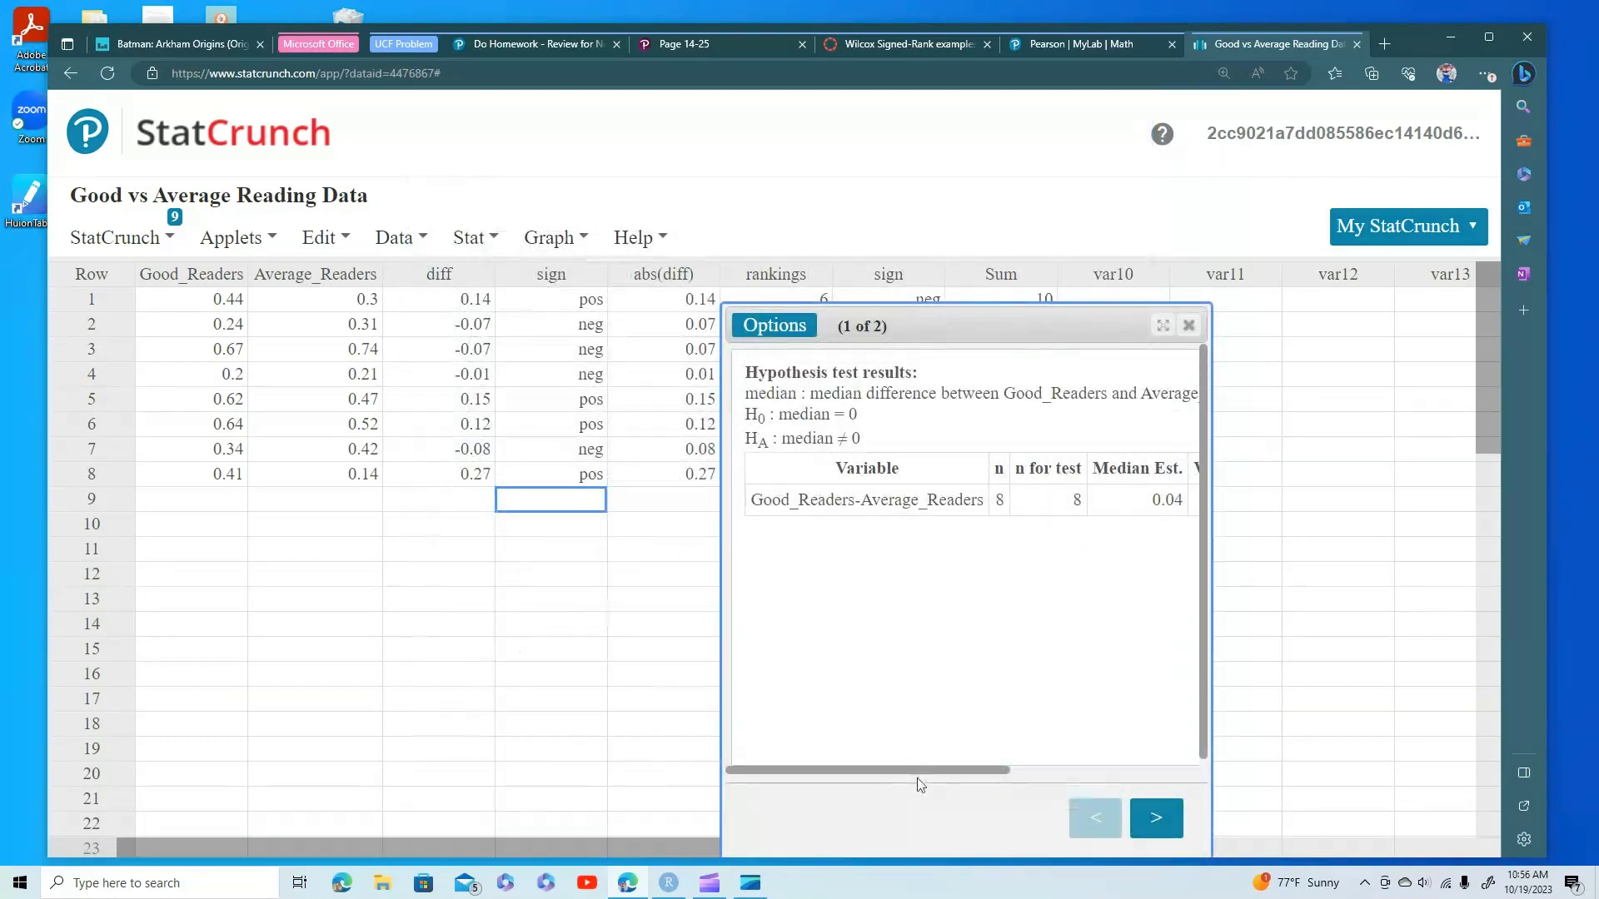
# Mark the results (statistic 26, P-value 0.293) and the homework's Wilcoxon signed rank test phrase.
pyautogui.moveTo(920, 778); pyautogui.dragTo(1116, 774)
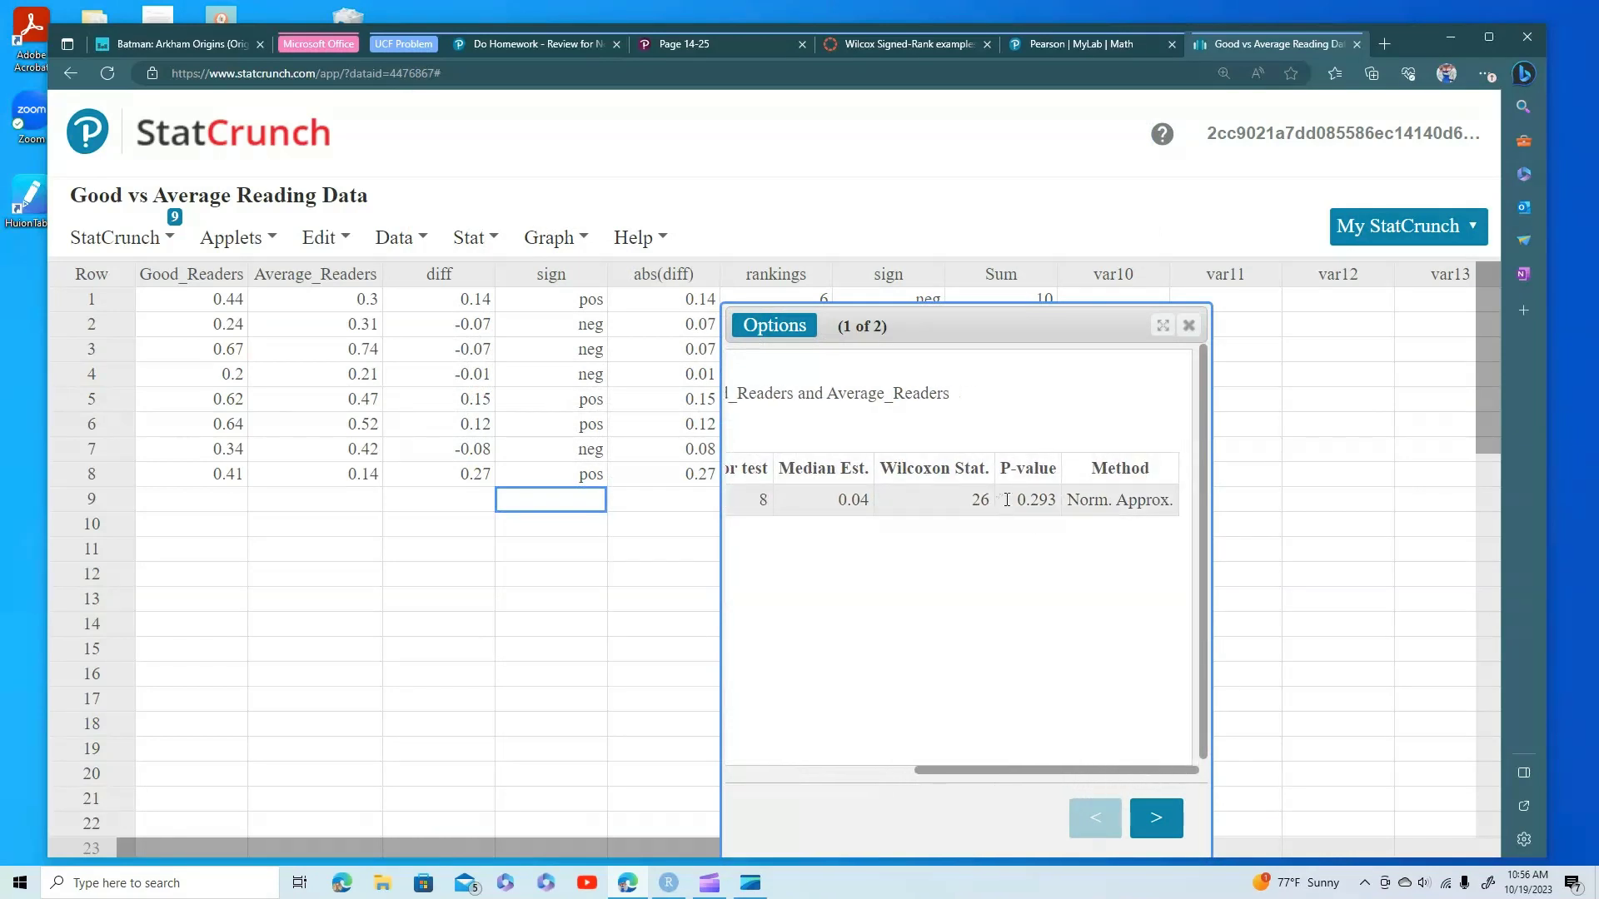
pyautogui.moveTo(1007, 500); pyautogui.dragTo(1175, 523)
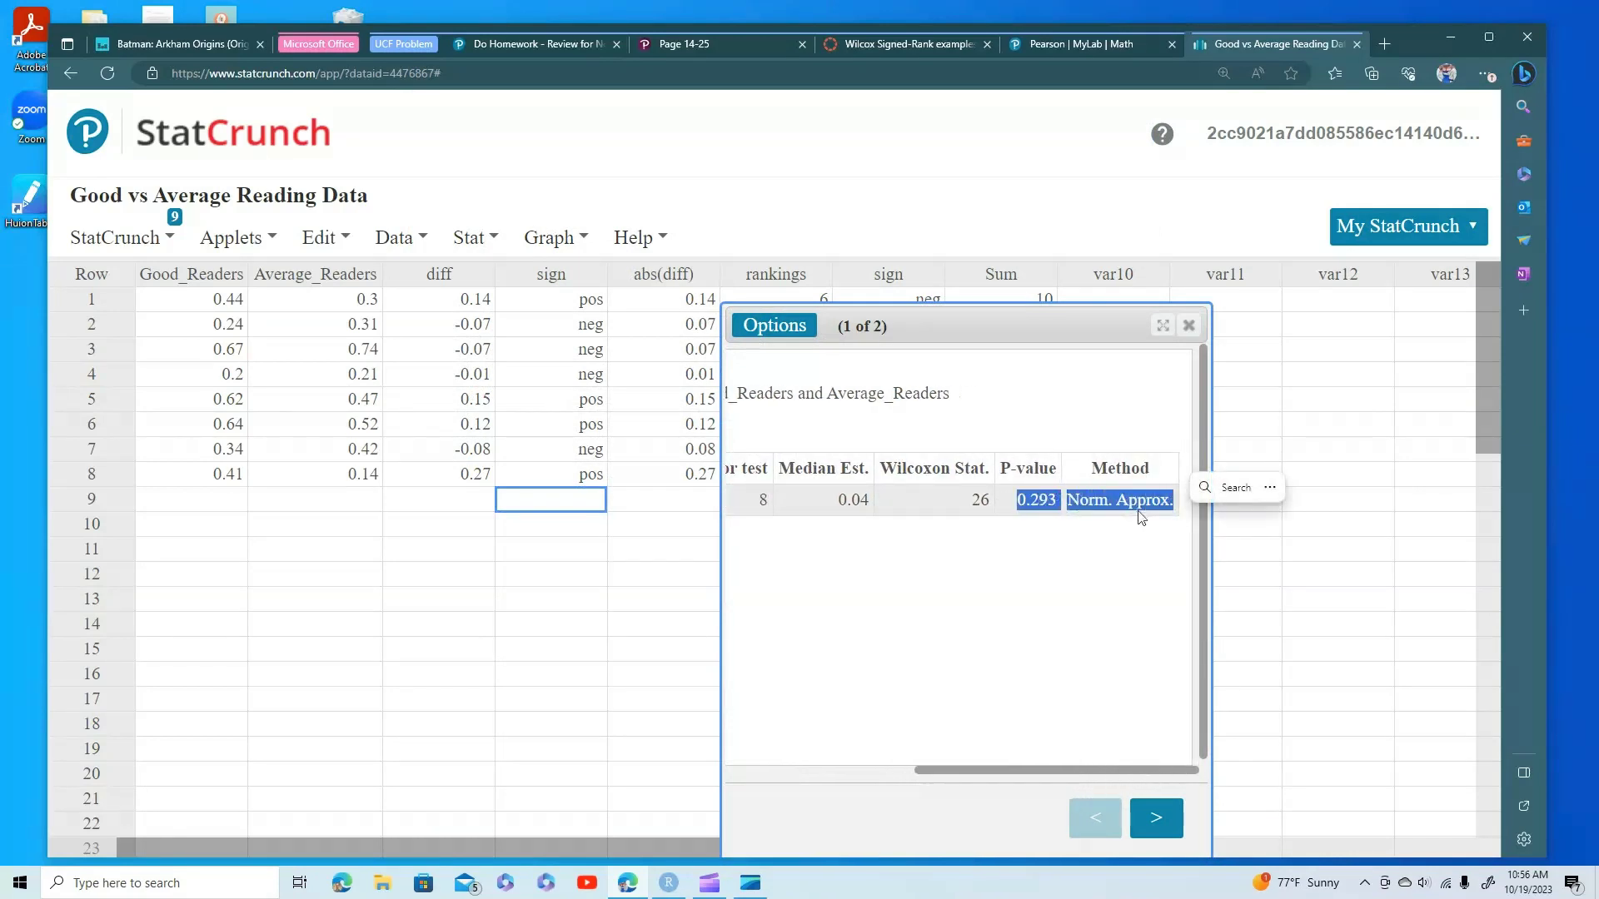
pyautogui.moveTo(932, 319); pyautogui.dragTo(1087, 199)
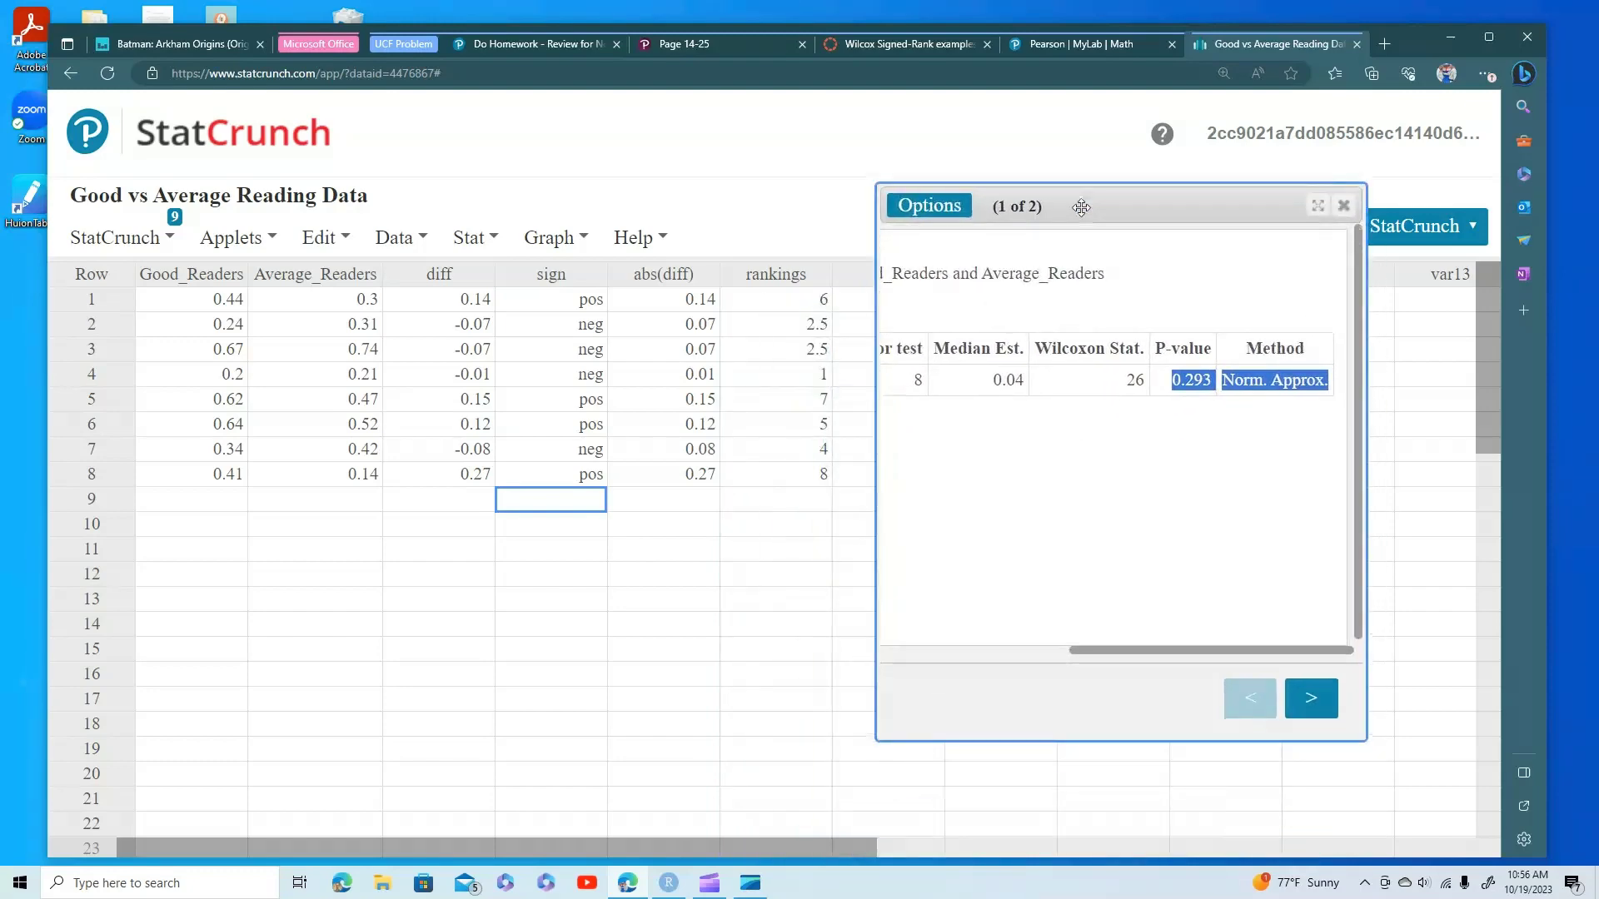
pyautogui.click(523, 43)
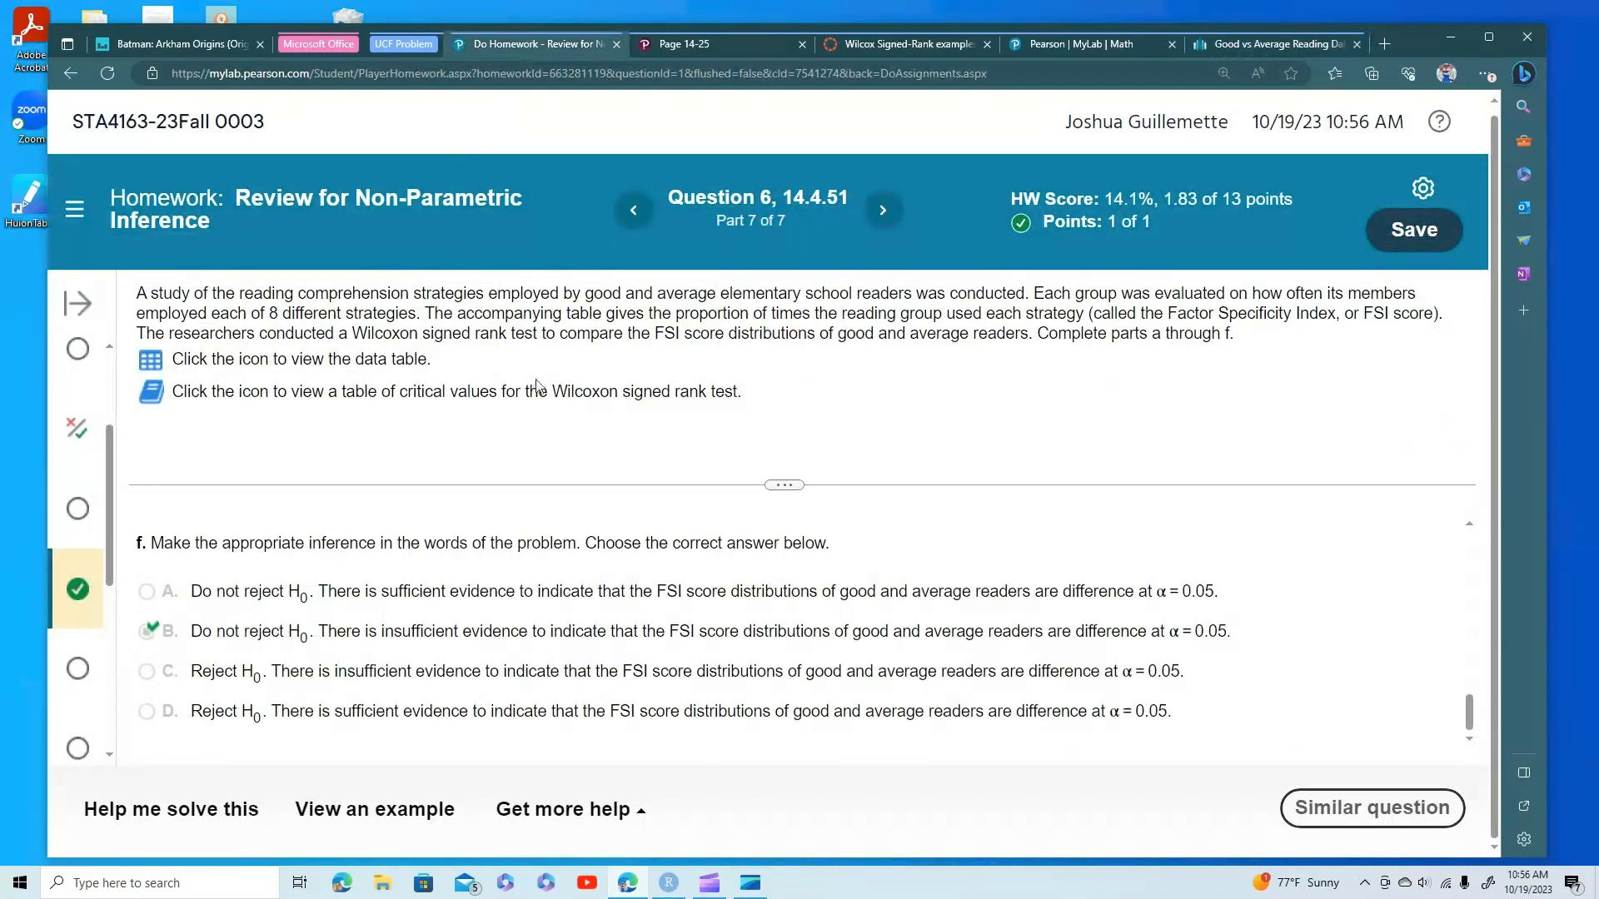
pyautogui.moveTo(533, 387); pyautogui.dragTo(803, 417)
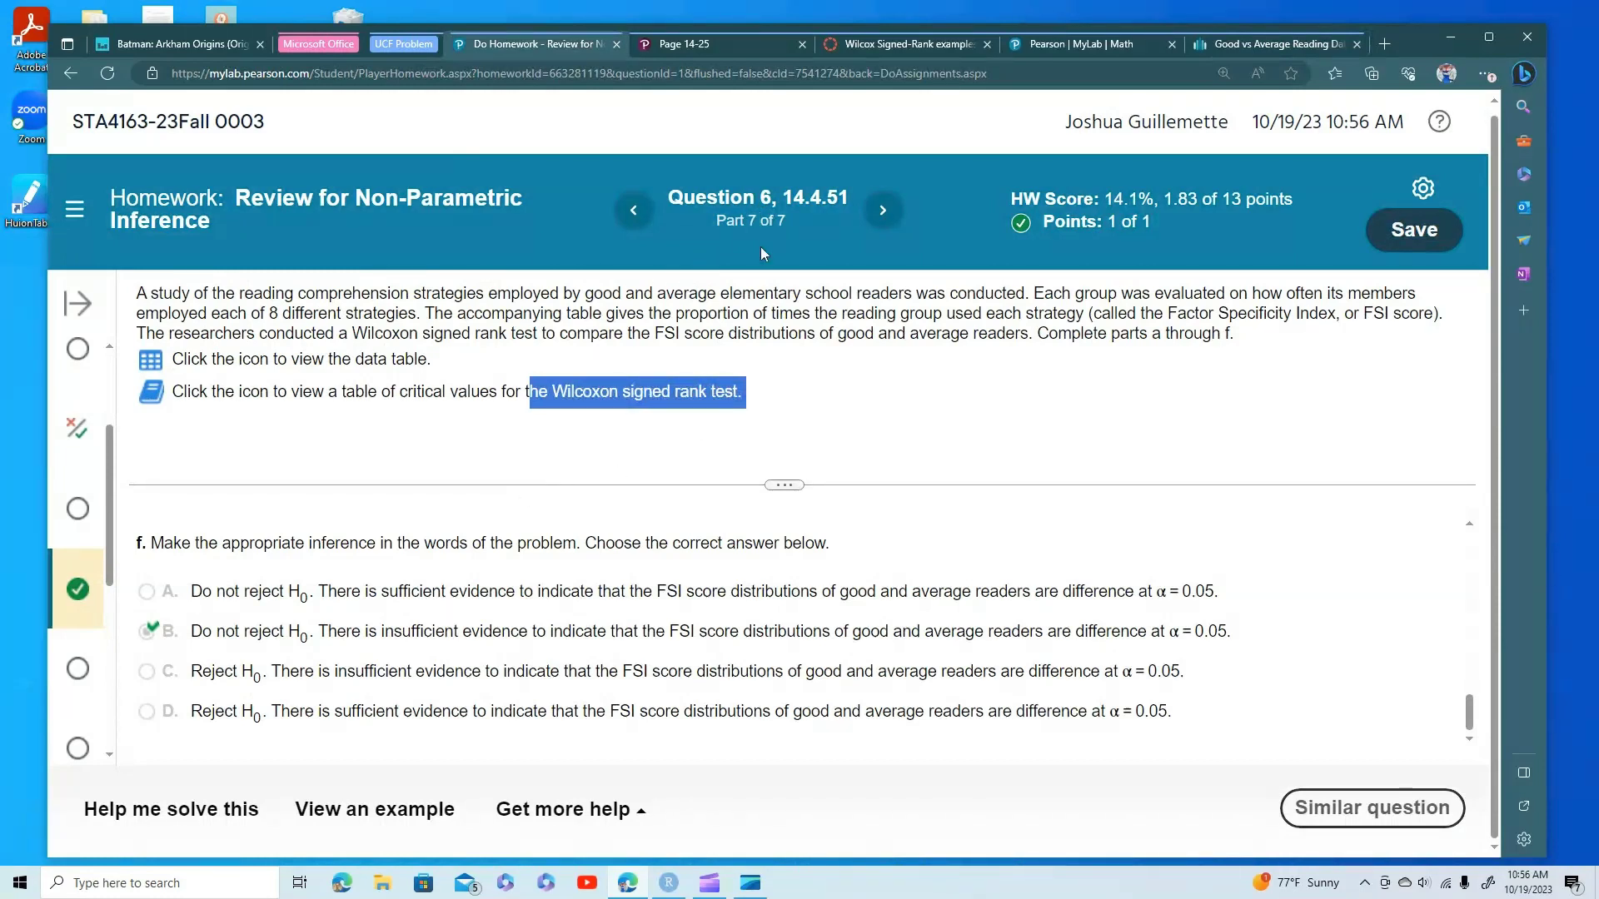